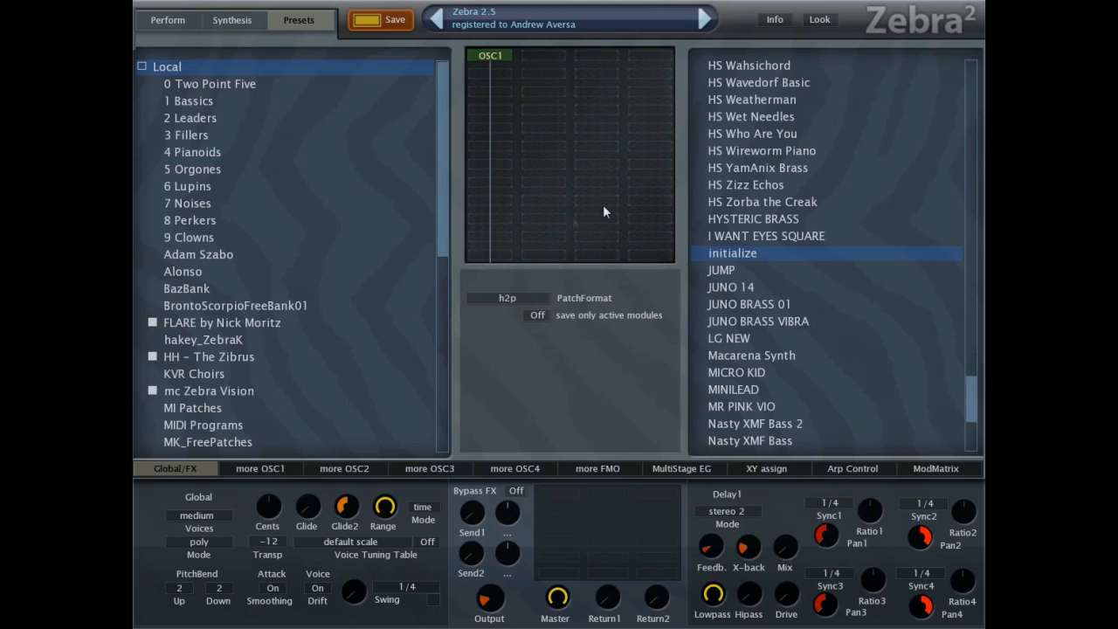
Open the synthesis view and show oscillator 1's waveform editor with wave 1 selected.
click(256, 29)
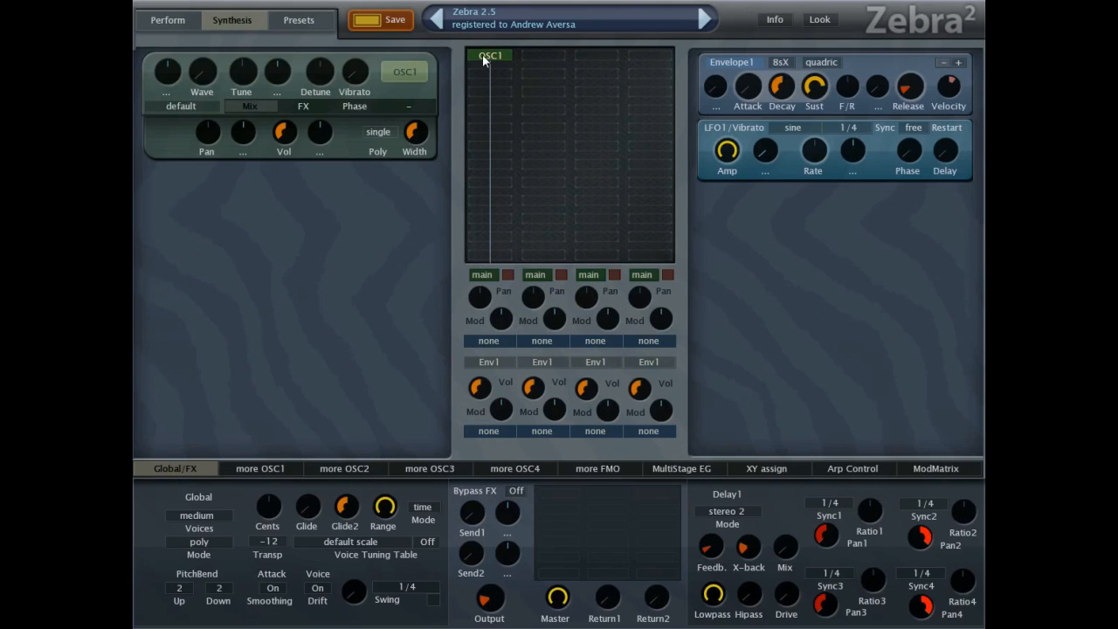
click(280, 470)
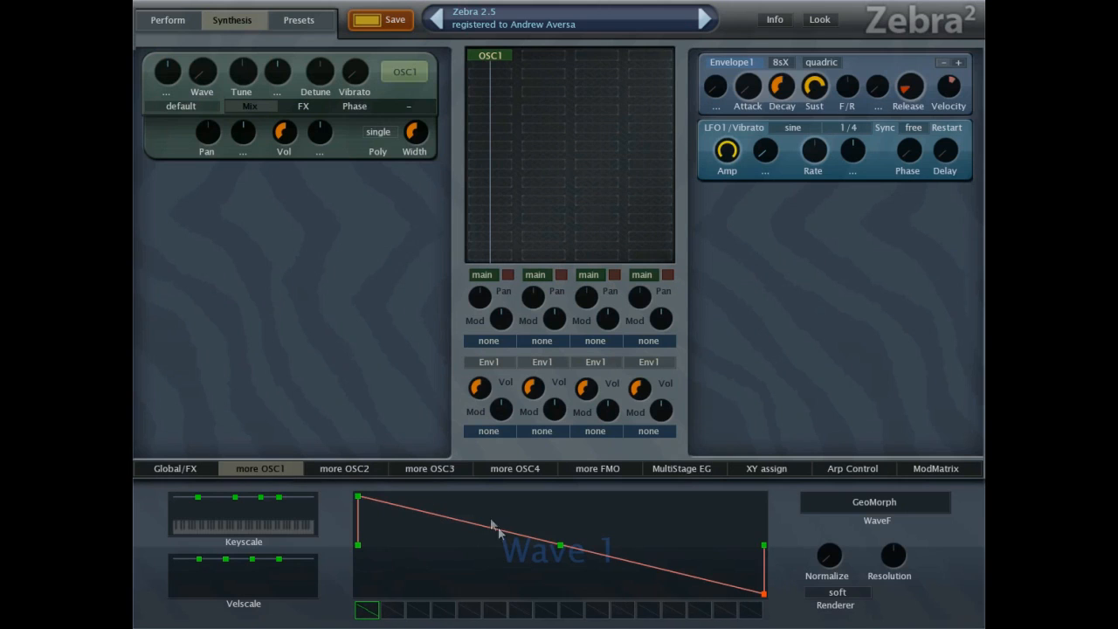
drag(399, 611, 368, 609)
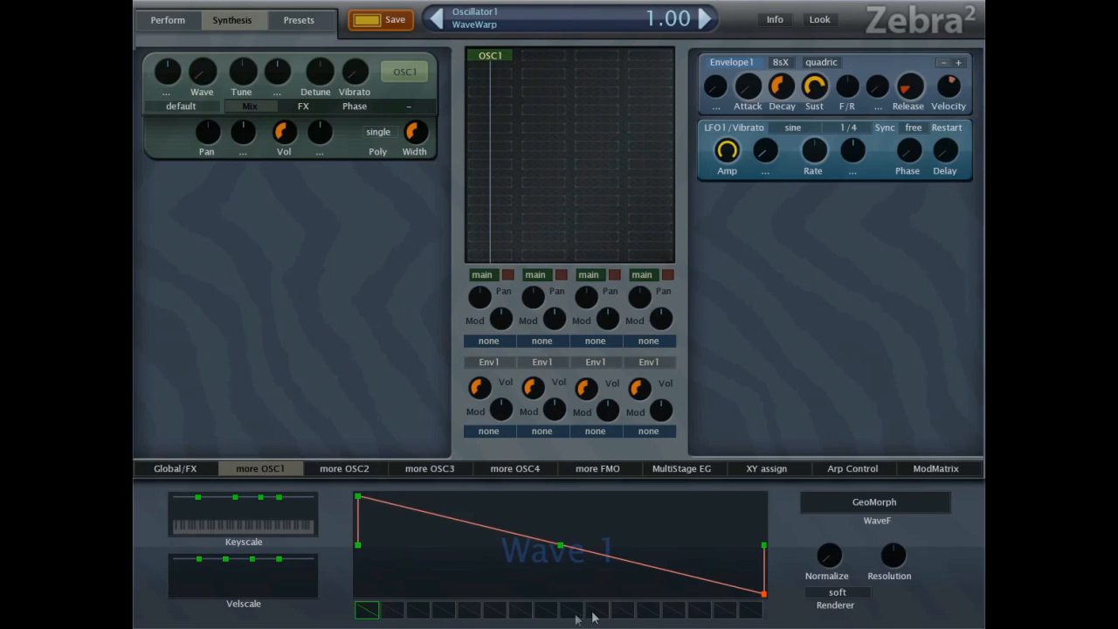
Sweep oscillator 1's Wave position back and forth through its 16 wave slots.
drag(202, 75, 289, 72)
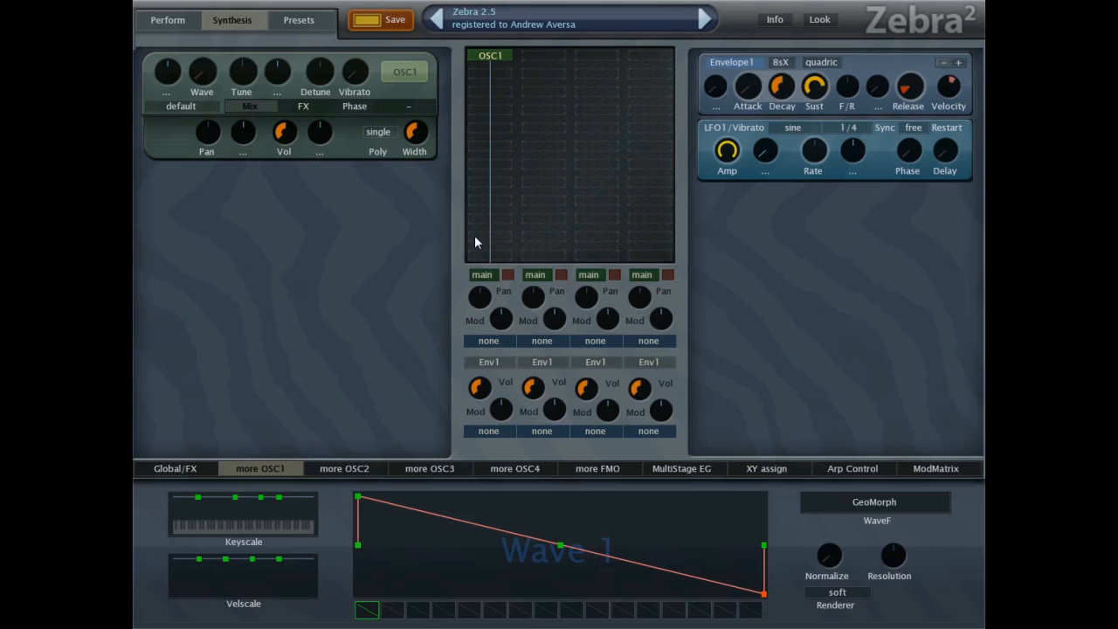
drag(210, 70, 218, 45)
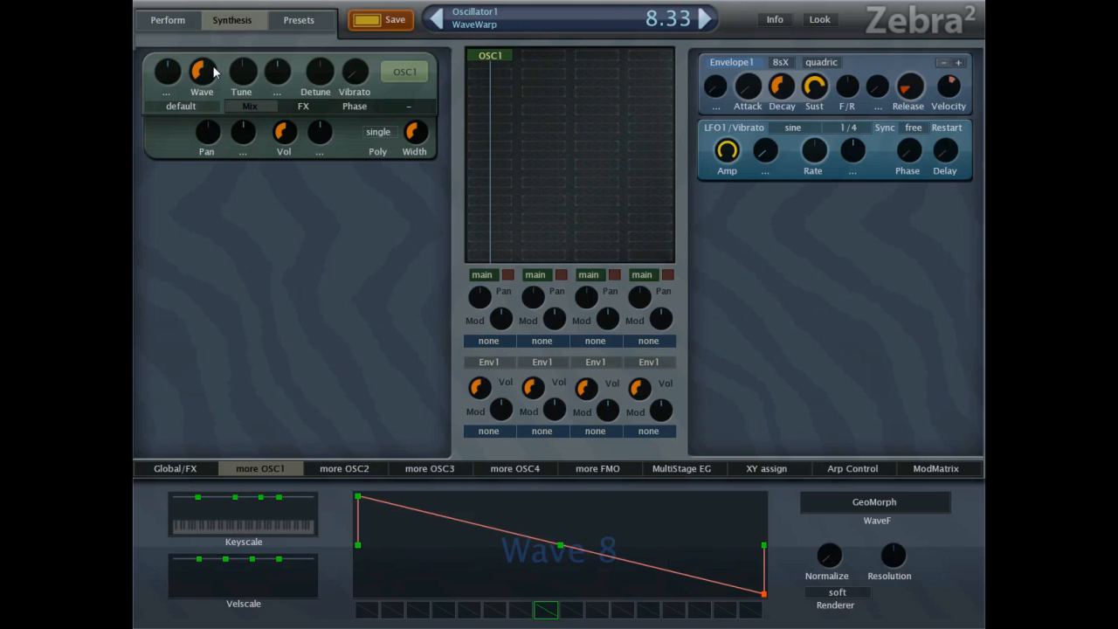
scroll(213, 71, up, 2)
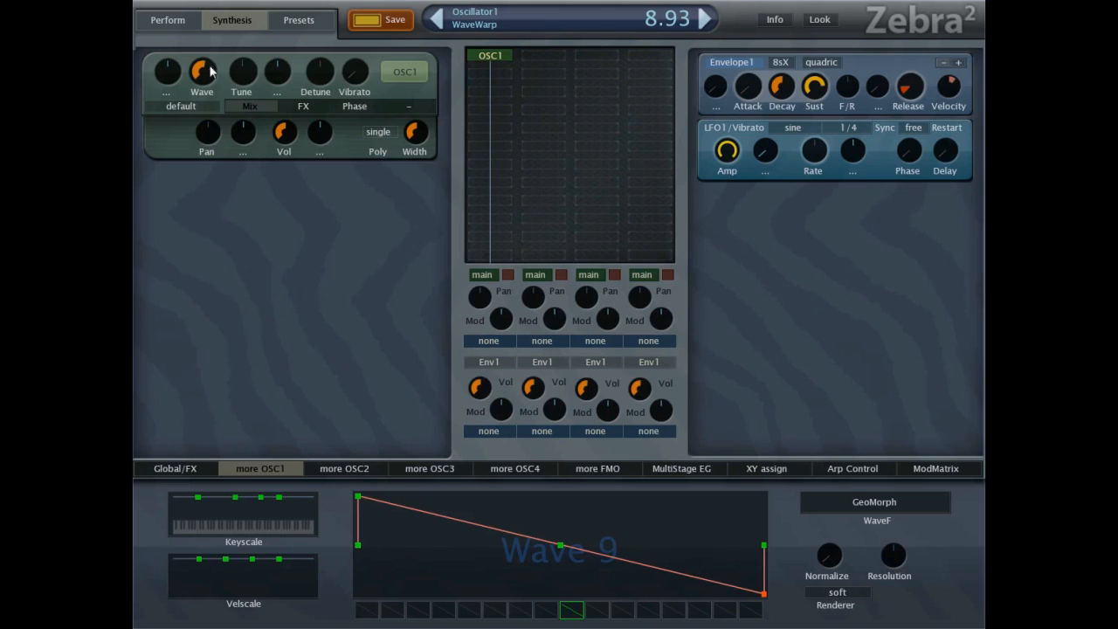
drag(210, 77, 215, 275)
Select wave 16 and reshape it into a square wave by adding a curve point and aligning the midpoints vertically.
click(750, 610)
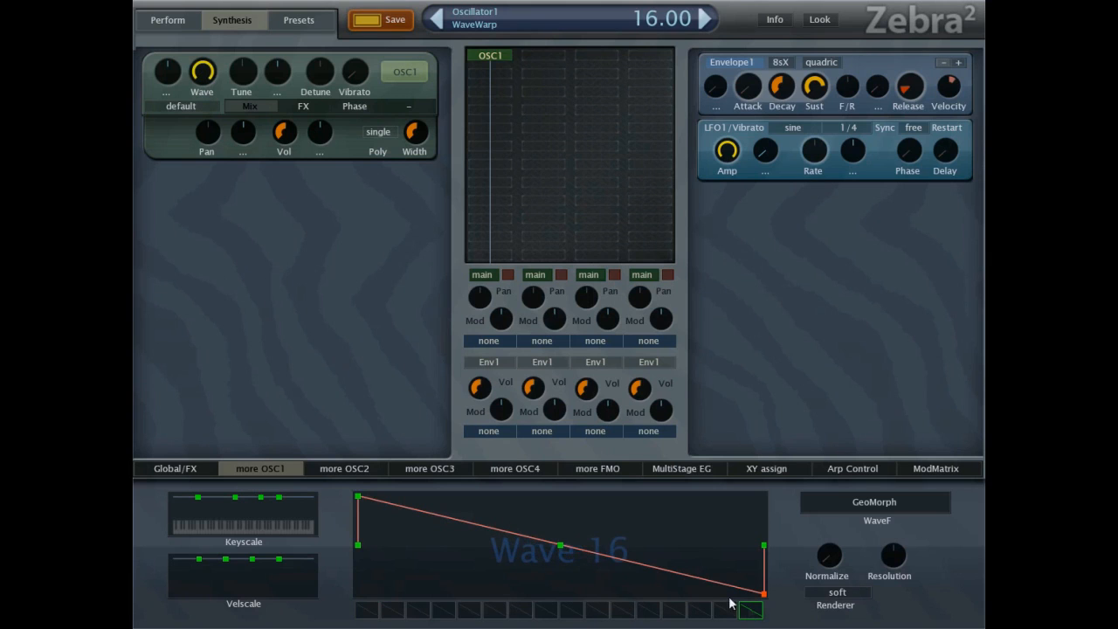
right_click(574, 582)
click(616, 460)
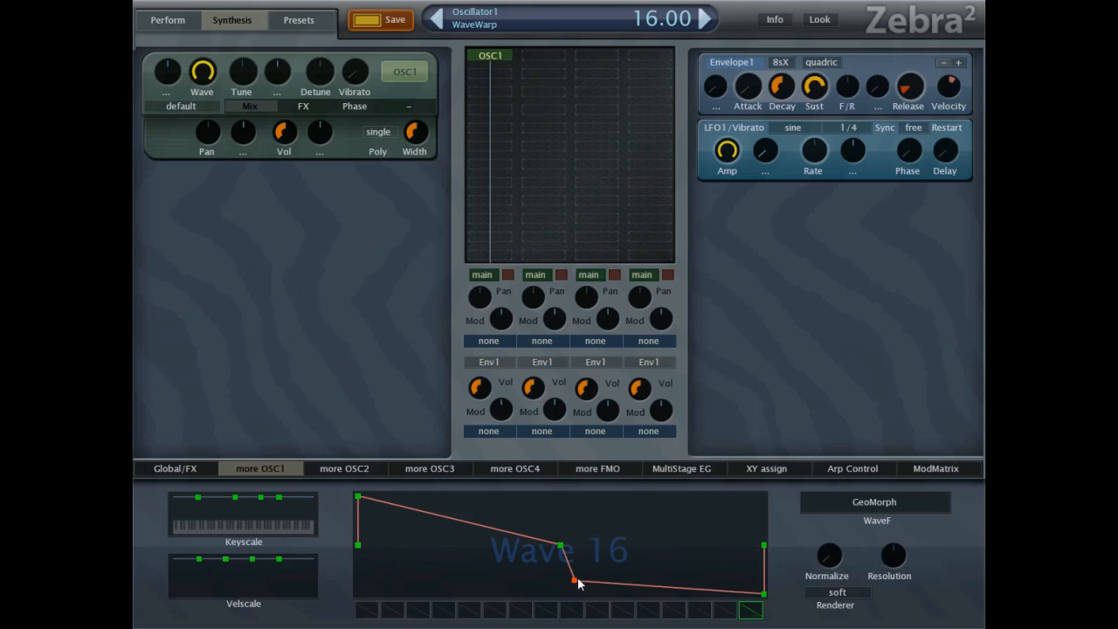
drag(574, 584, 561, 496)
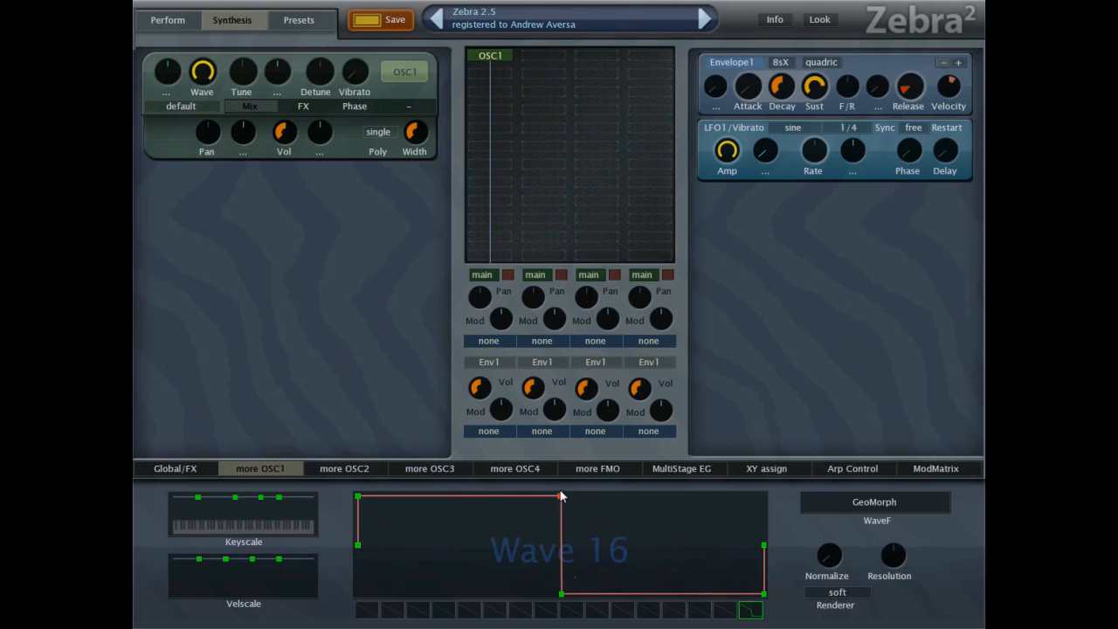
Morph the slots between the sawtooth in wave 1 and the square in wave 16, ending on wave 9.
click(370, 616)
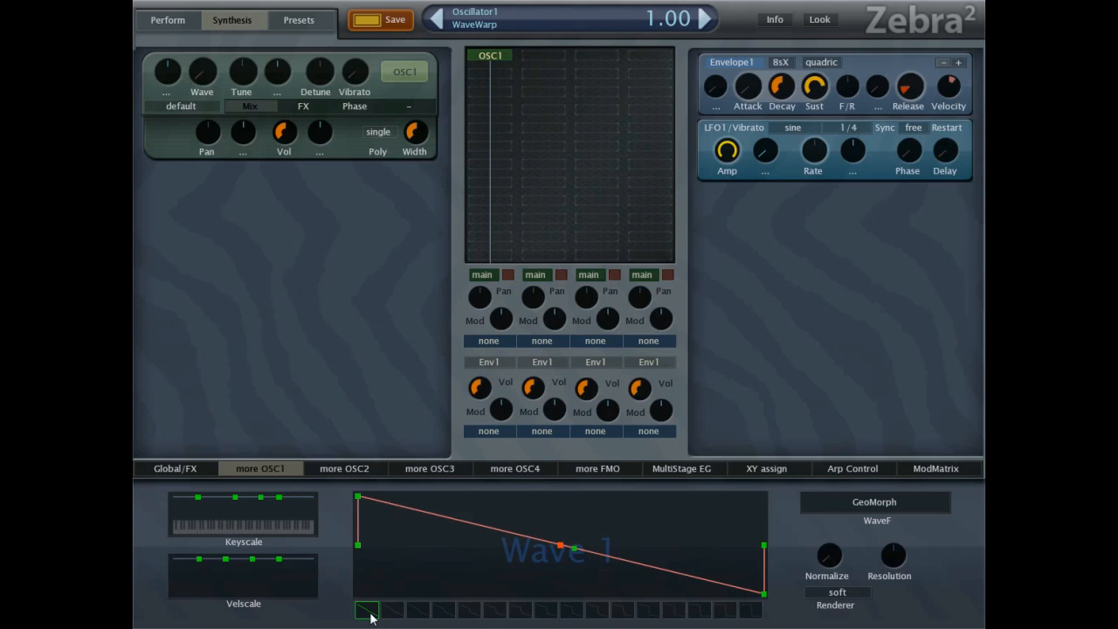
drag(370, 616, 749, 608)
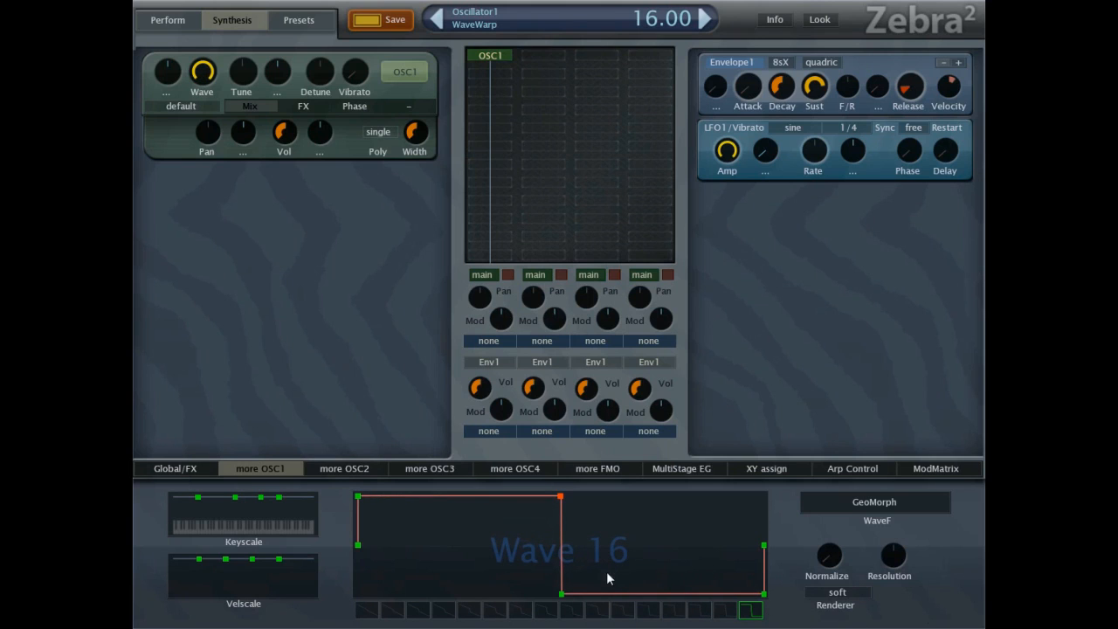
click(564, 616)
Raise oscillator 1's volume to 164 and switch its waveform type to SpectroBlend with wave 1 selected.
drag(299, 138, 296, 102)
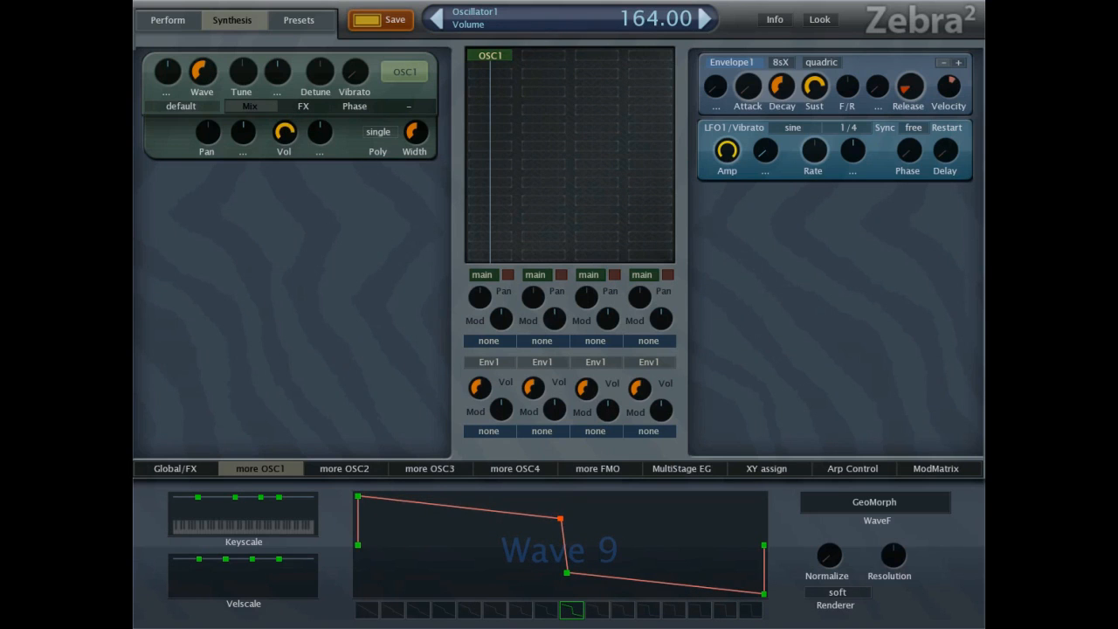
click(368, 610)
click(870, 506)
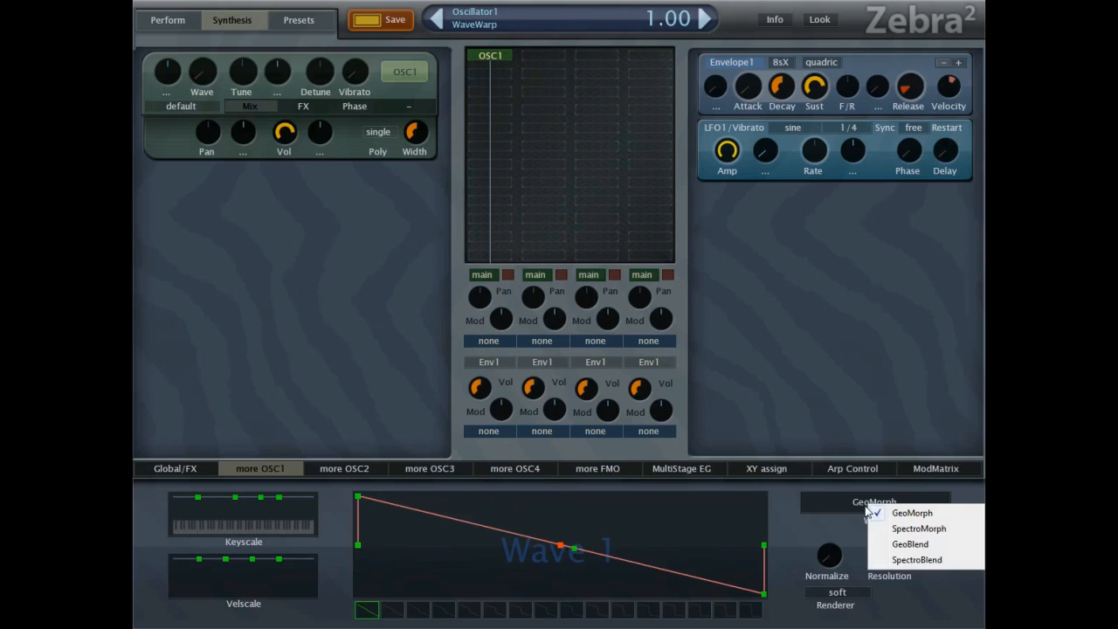
click(913, 561)
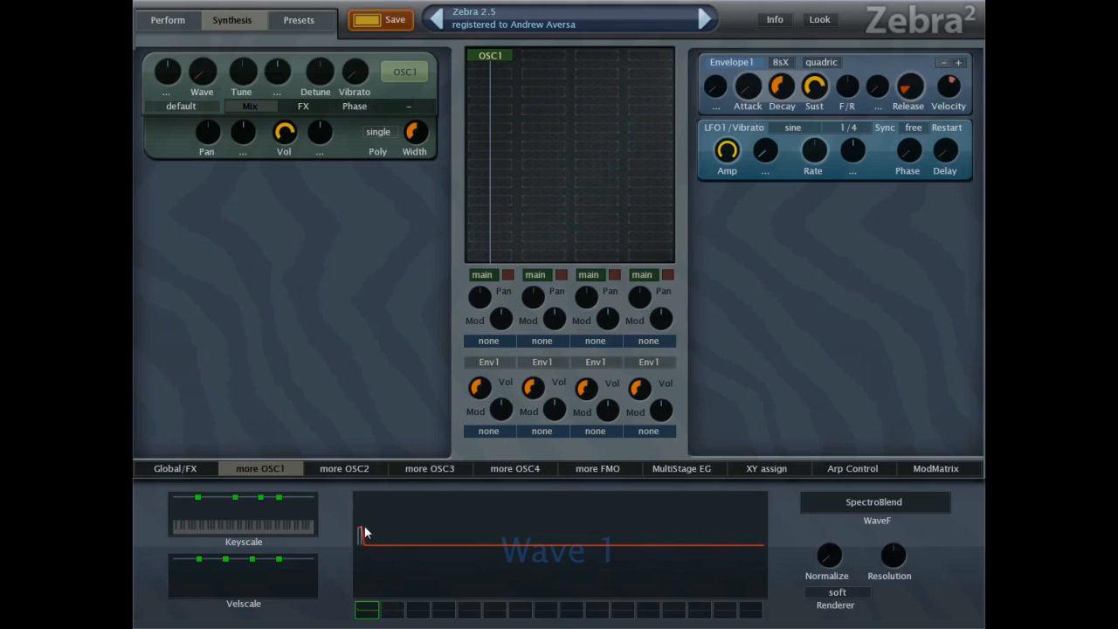
Turn oscillator 1's volume up to 200 and the first channel's volume to maximum, and draw an irregular harmonic spectrum across wave 1.
drag(479, 387, 413, 12)
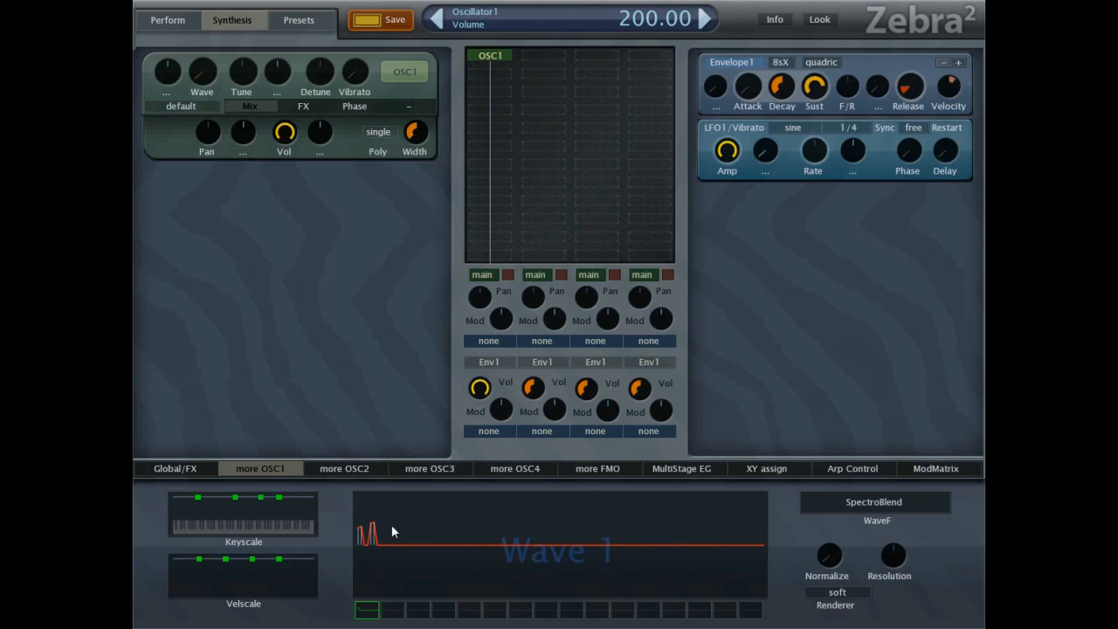
mouse_move(396, 535)
mouse_down()
mouse_move(462, 565)
mouse_move(445, 550)
mouse_move(460, 550)
mouse_up()
mouse_move(569, 547)
mouse_down()
mouse_move(655, 550)
mouse_move(673, 533)
mouse_move(754, 545)
mouse_up()
mouse_move(643, 545)
mouse_down()
mouse_move(639, 532)
mouse_move(627, 563)
mouse_move(492, 548)
mouse_move(480, 533)
mouse_move(426, 543)
mouse_move(484, 544)
mouse_up()
click(417, 526)
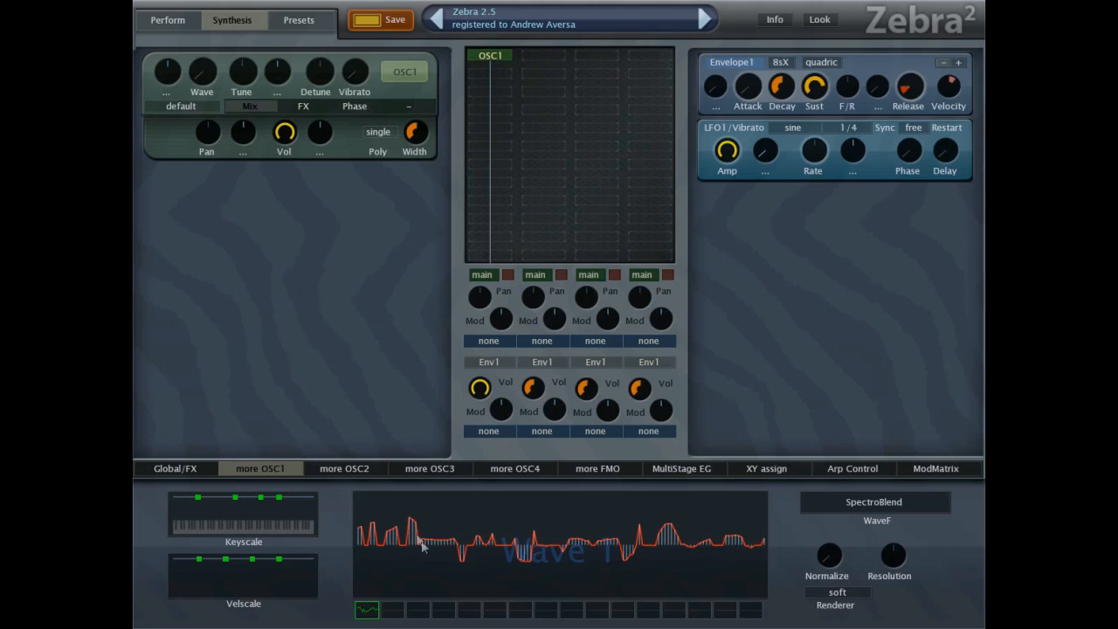
Set oscillator 1's Normalize to maximum, choose the crisp renderer, and raise the Resolution.
drag(824, 556, 852, 410)
click(836, 592)
click(874, 615)
drag(894, 540, 852, 382)
Select wave 16 and draw small peaks and dips among its lowest harmonics.
click(751, 611)
mouse_move(385, 536)
mouse_down()
mouse_move(371, 537)
mouse_move(421, 552)
mouse_up()
click(412, 553)
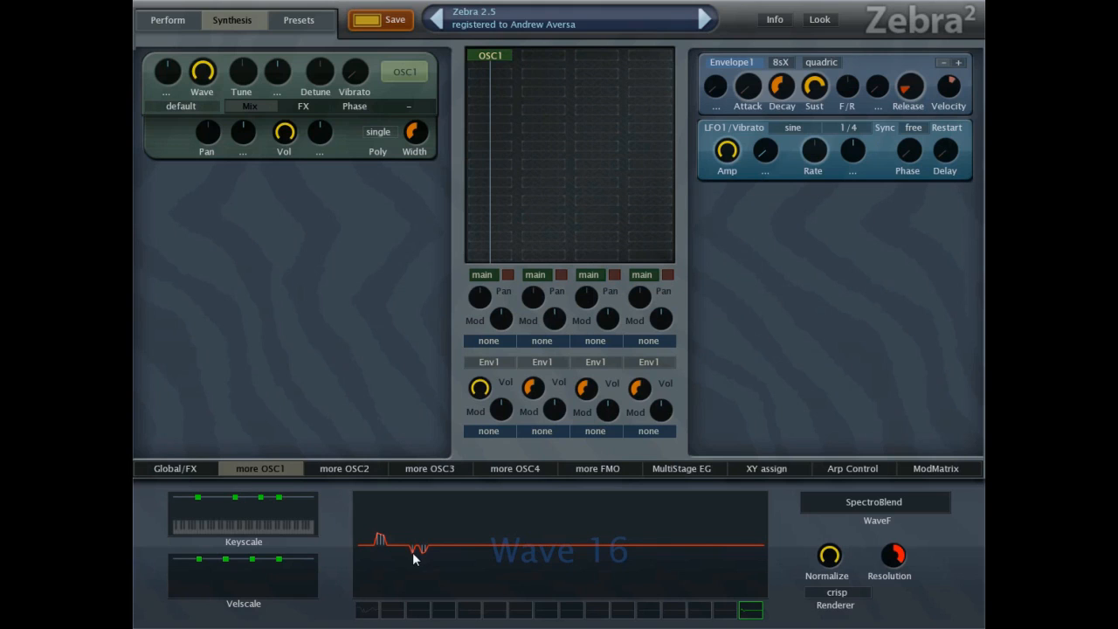
click(363, 539)
Compare wave 1 with wave 16, and draw further dips, a middle peak and a high block of top harmonics in wave 16.
click(367, 610)
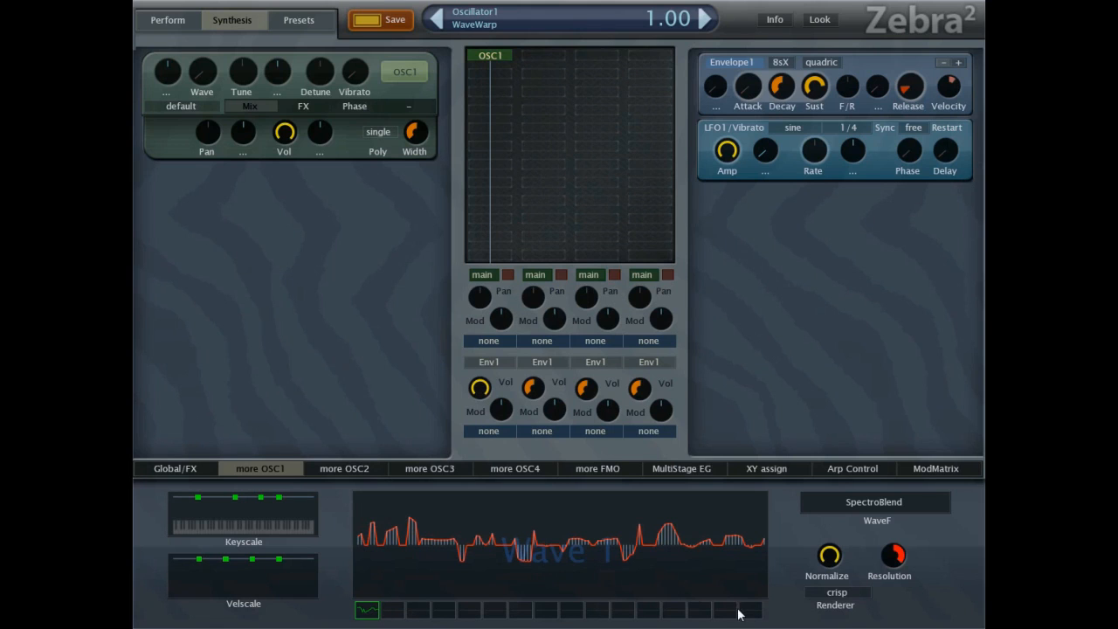
click(727, 610)
click(751, 610)
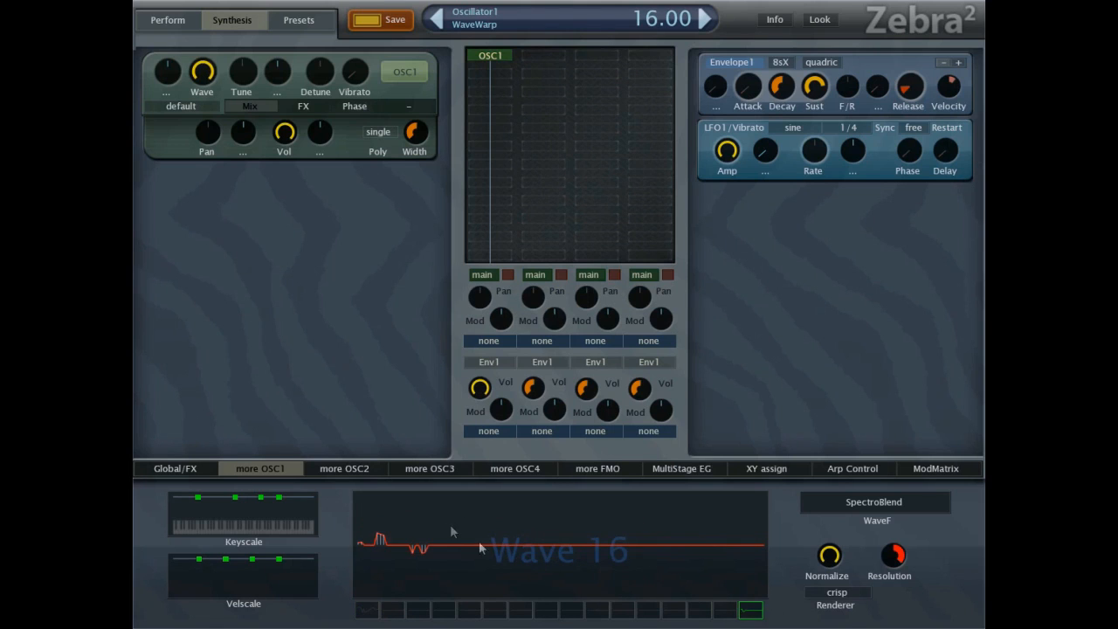
mouse_move(502, 543)
mouse_down()
mouse_move(497, 553)
mouse_move(579, 553)
mouse_up()
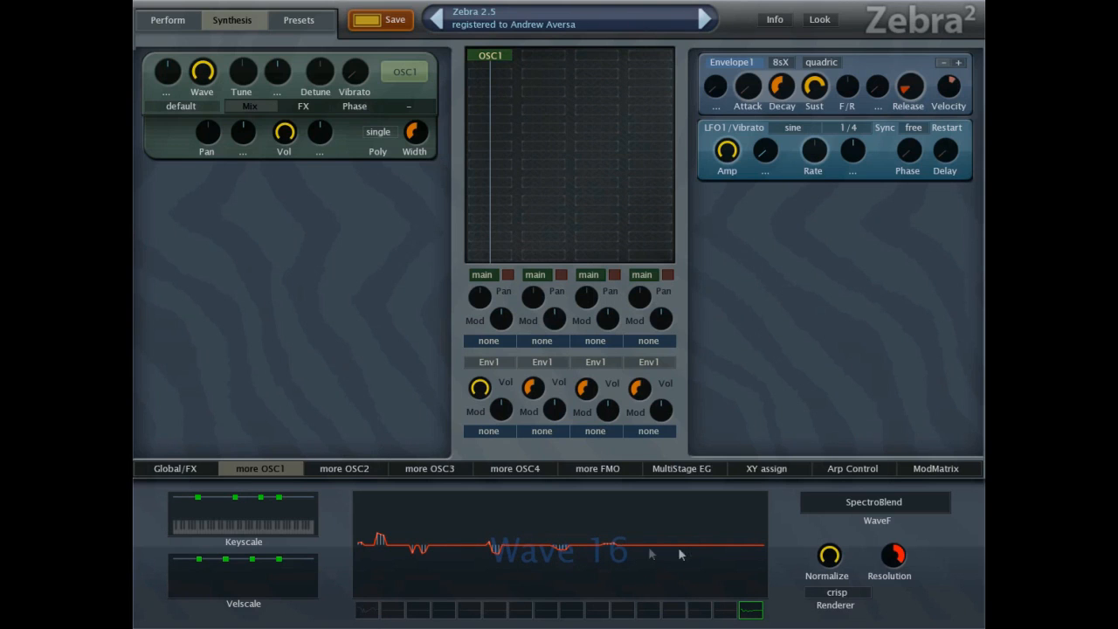
mouse_move(714, 543)
mouse_down()
mouse_move(733, 508)
mouse_move(772, 515)
mouse_up()
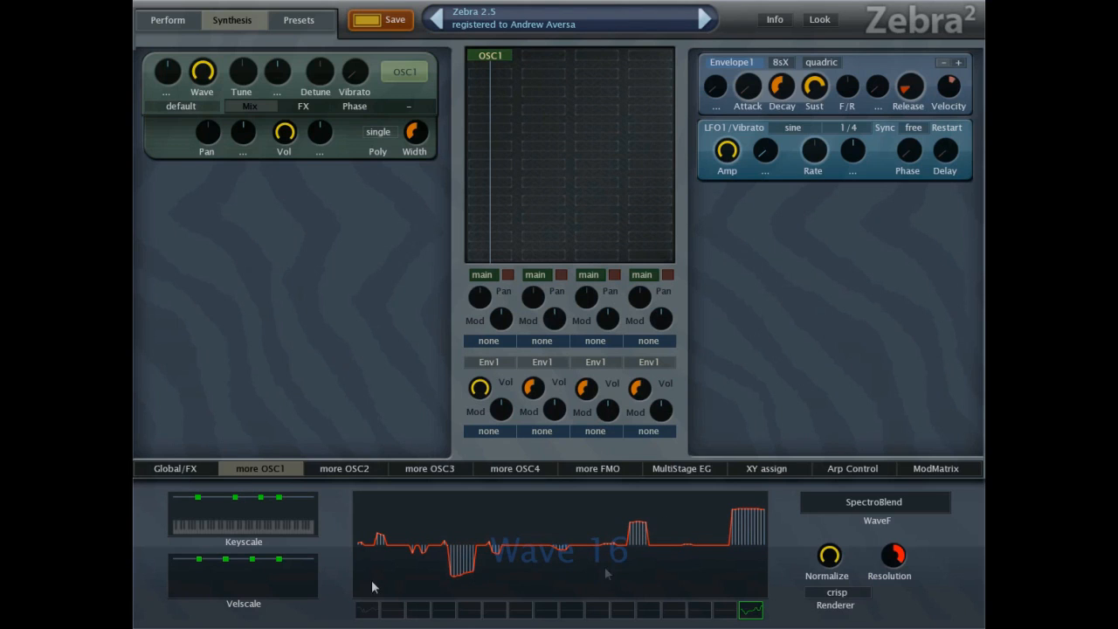
Switch between waves 1 and 16 to compare them, and draw a deep dip among wave 16's lowest harmonics.
click(367, 610)
click(752, 610)
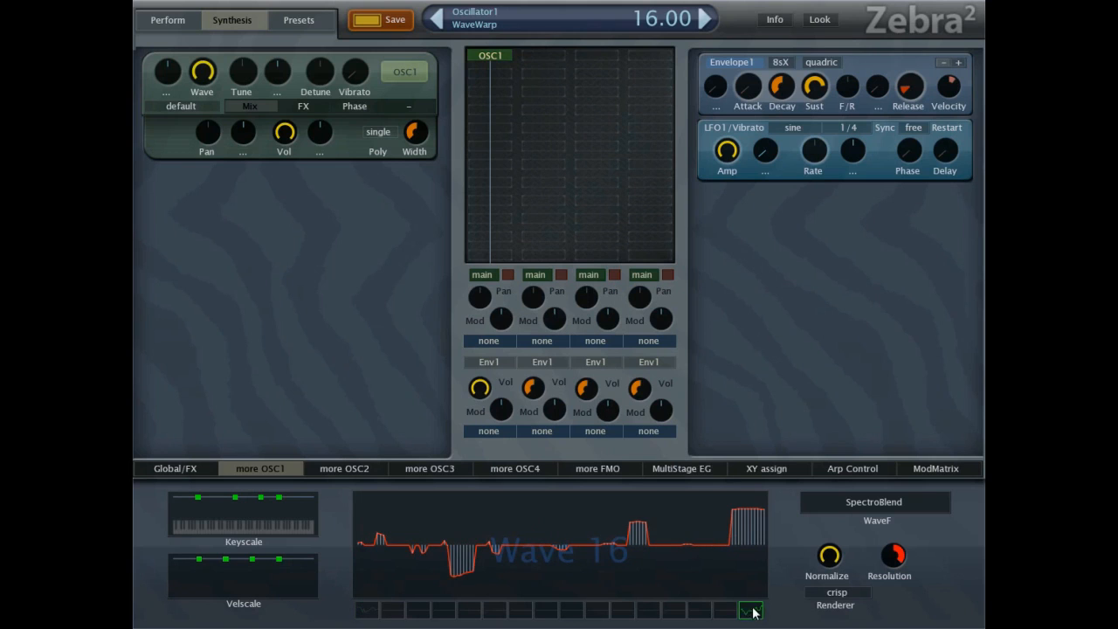
click(369, 611)
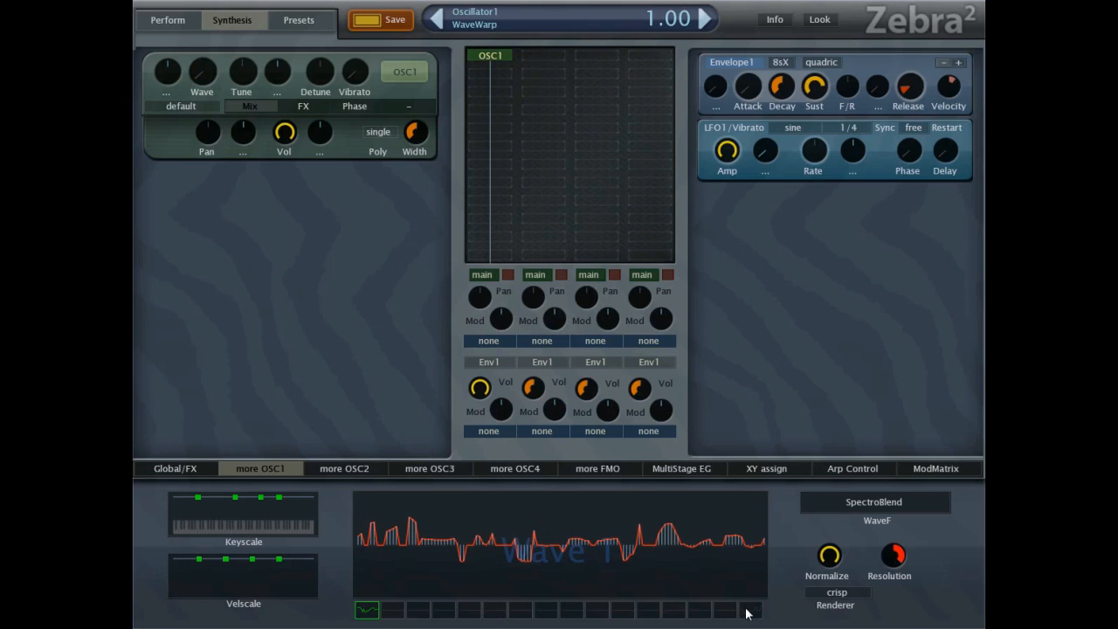
click(749, 610)
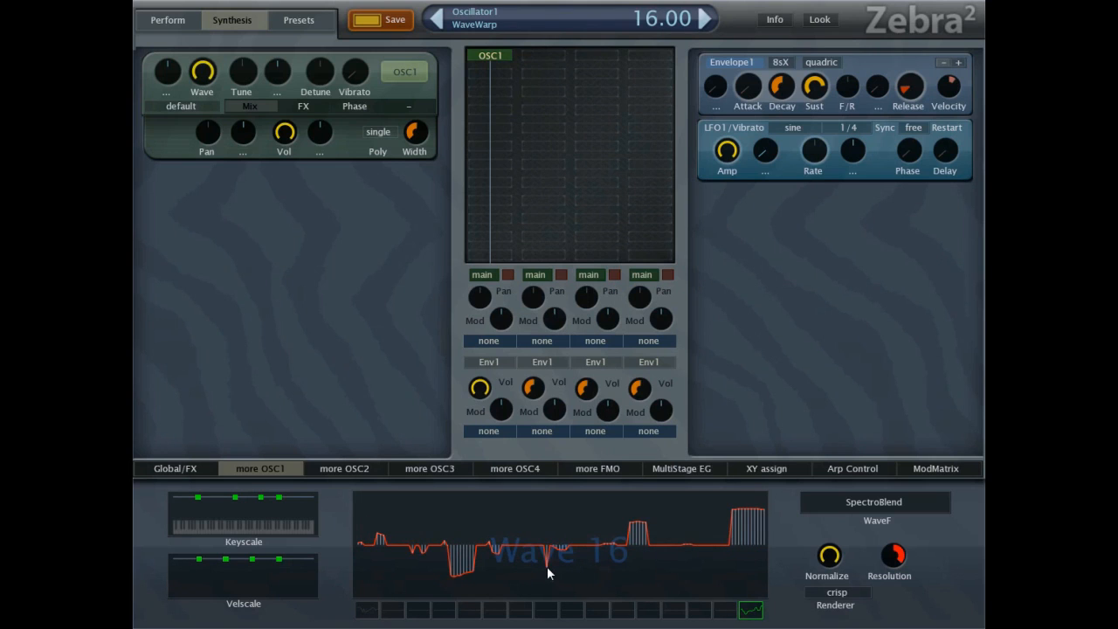
click(366, 579)
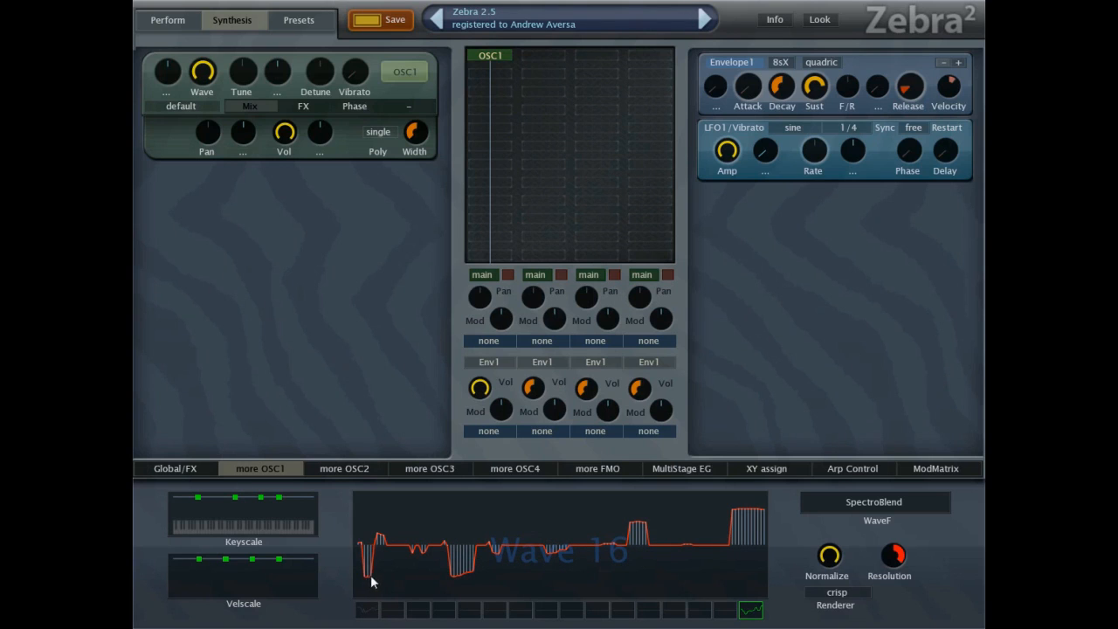
drag(362, 564, 367, 552)
Blend the spectra of wave 1 and wave 16 across all the slots between them.
click(367, 612)
shift+click(757, 617)
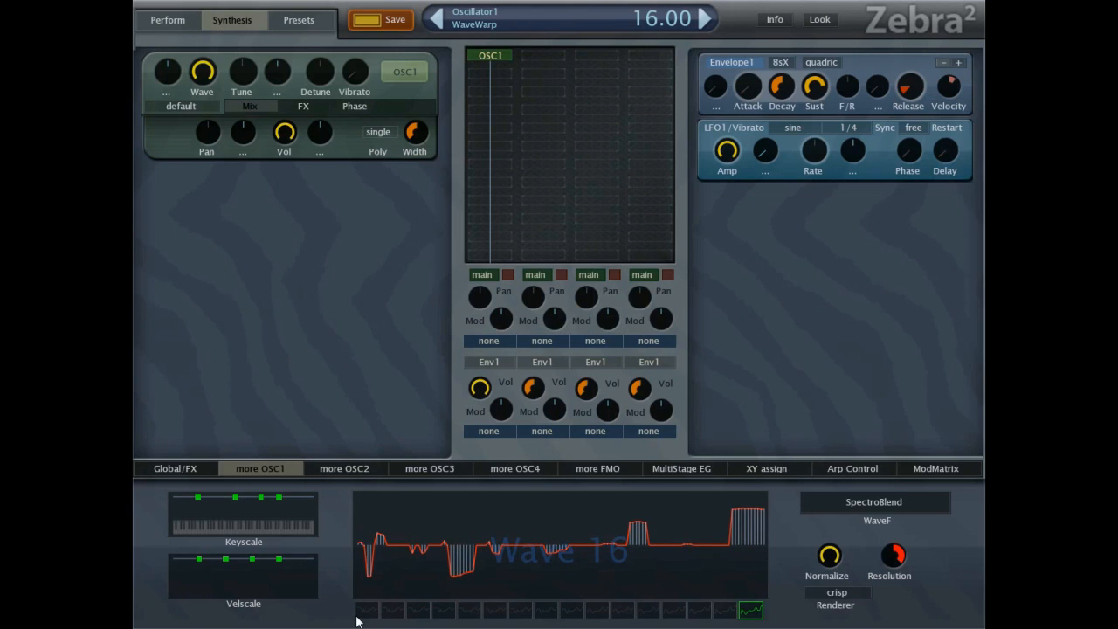
drag(361, 618, 317, 594)
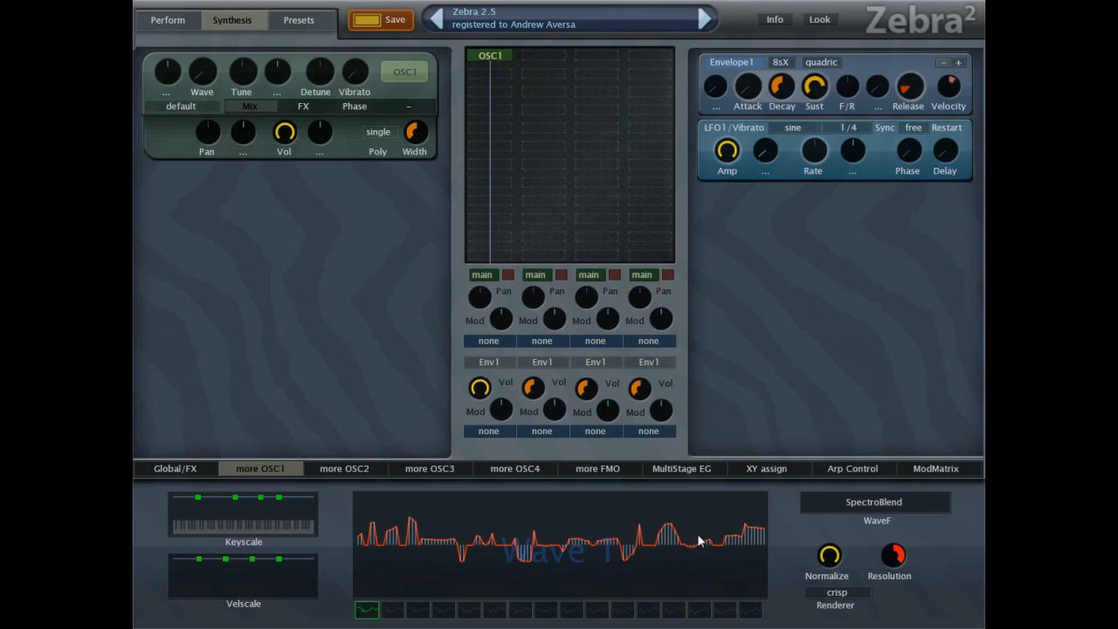
Add a tall upper-harmonic peak to wave 1 and a deep dip to wave 16, and reblend the slots between them.
drag(718, 519, 712, 514)
click(742, 609)
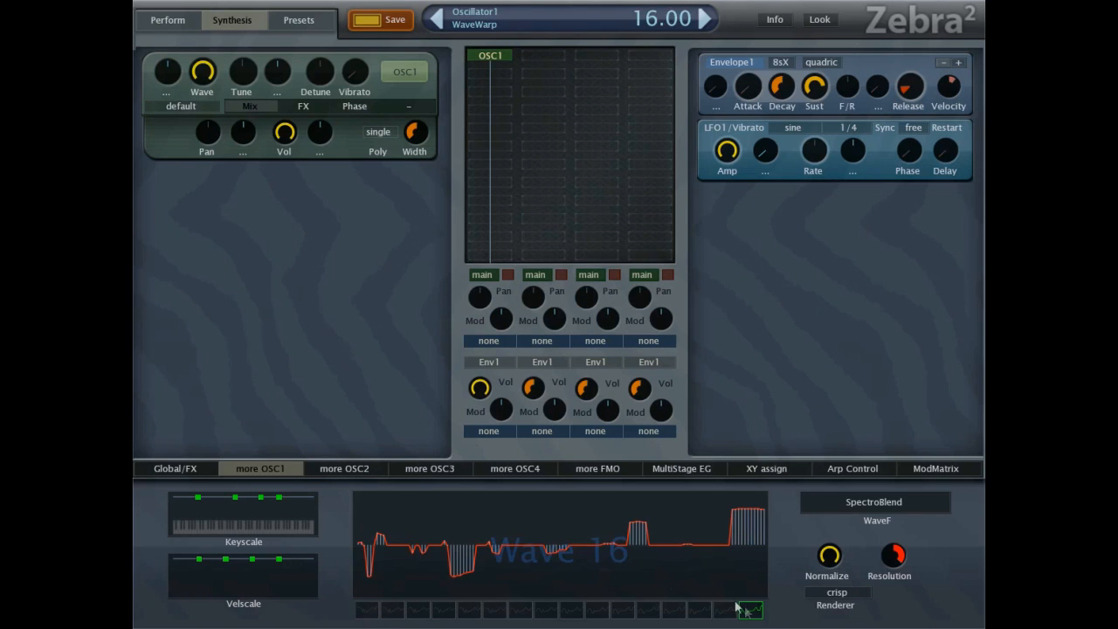
mouse_move(519, 539)
mouse_down()
mouse_move(500, 565)
mouse_move(501, 597)
mouse_up()
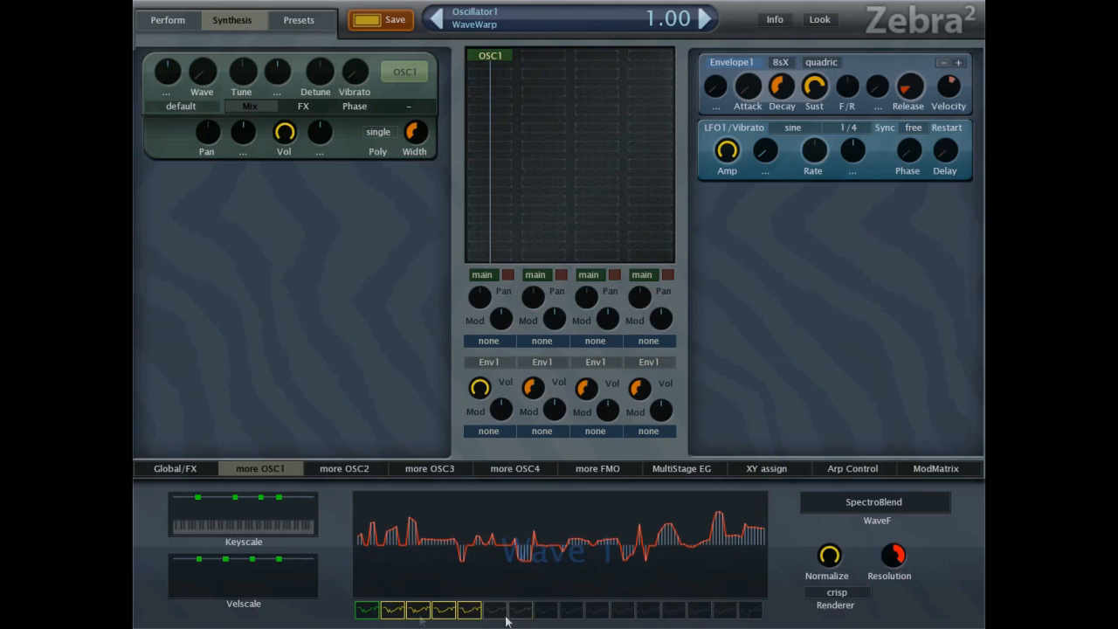
Select wave 9 and modulate oscillator 1's Wave position with Lfo2 at a depth of 6.93.
click(570, 611)
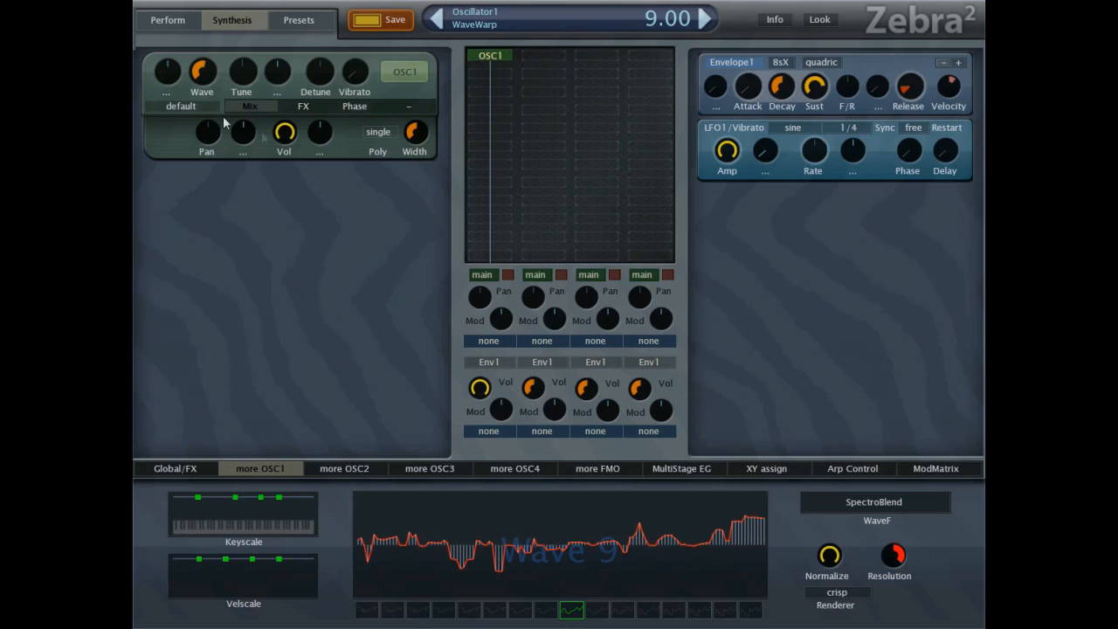
click(164, 92)
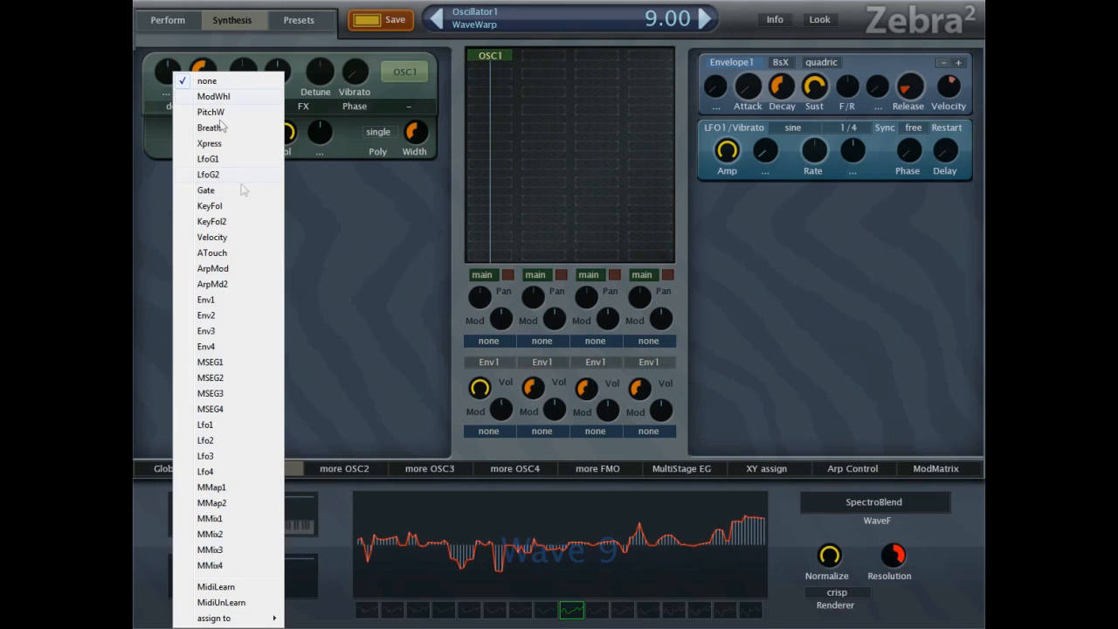
click(212, 441)
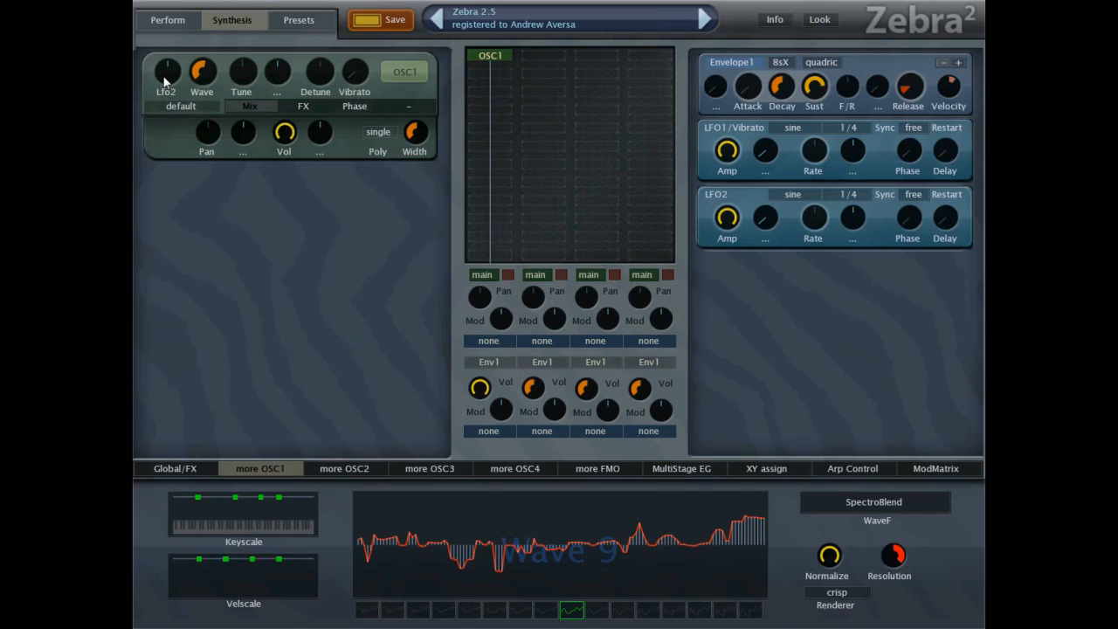
drag(172, 77, 179, 34)
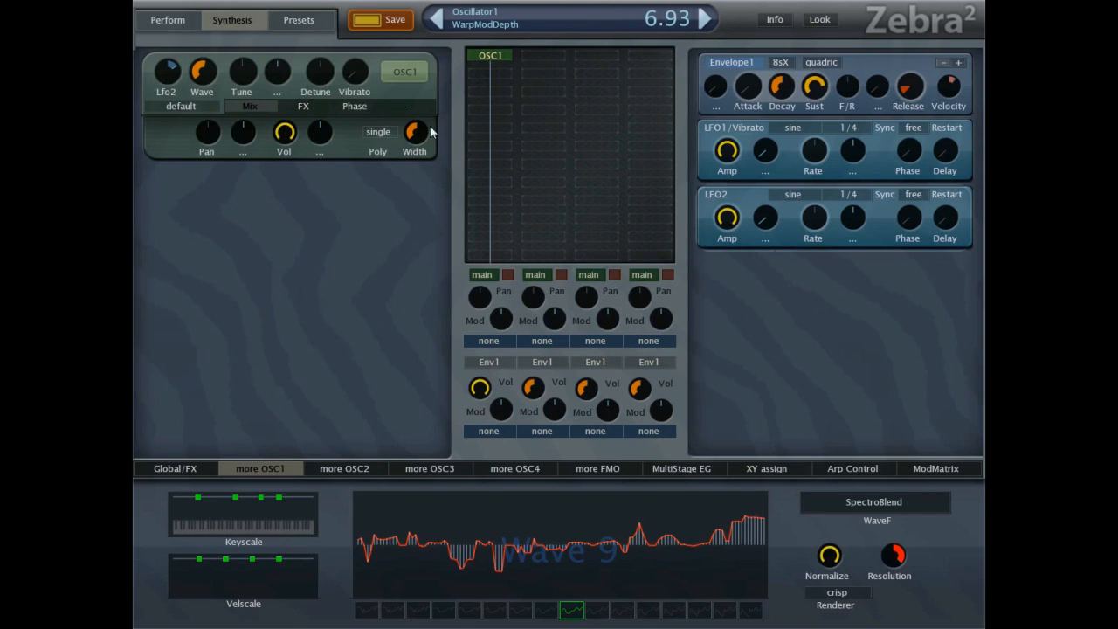
Set LFO2's amplitude to 66 and lower its rate.
drag(727, 218, 718, 295)
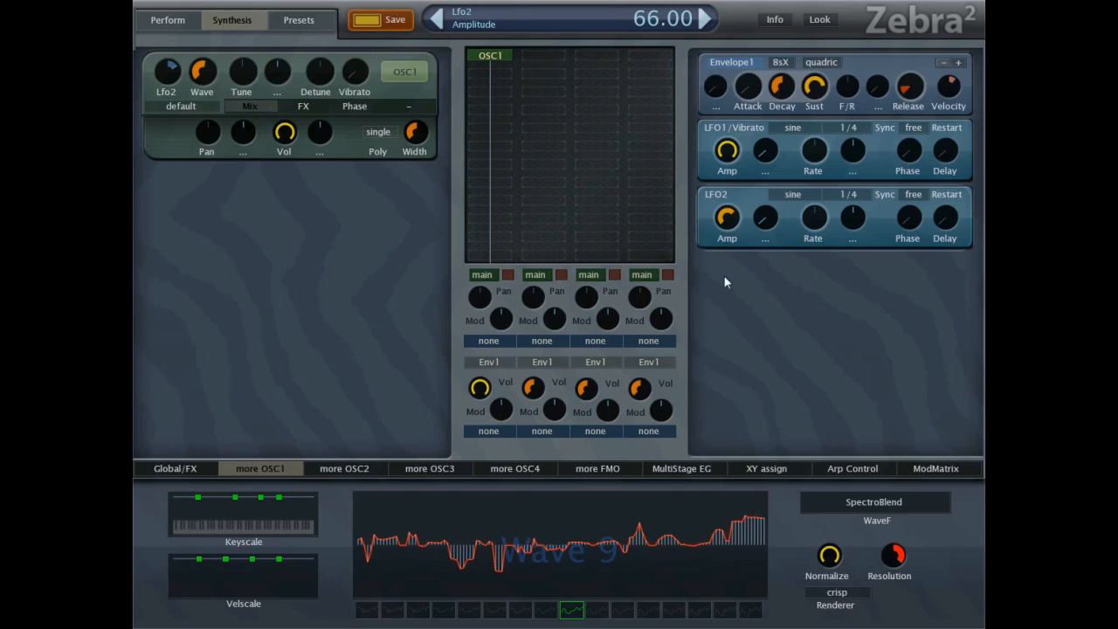
drag(814, 220, 815, 238)
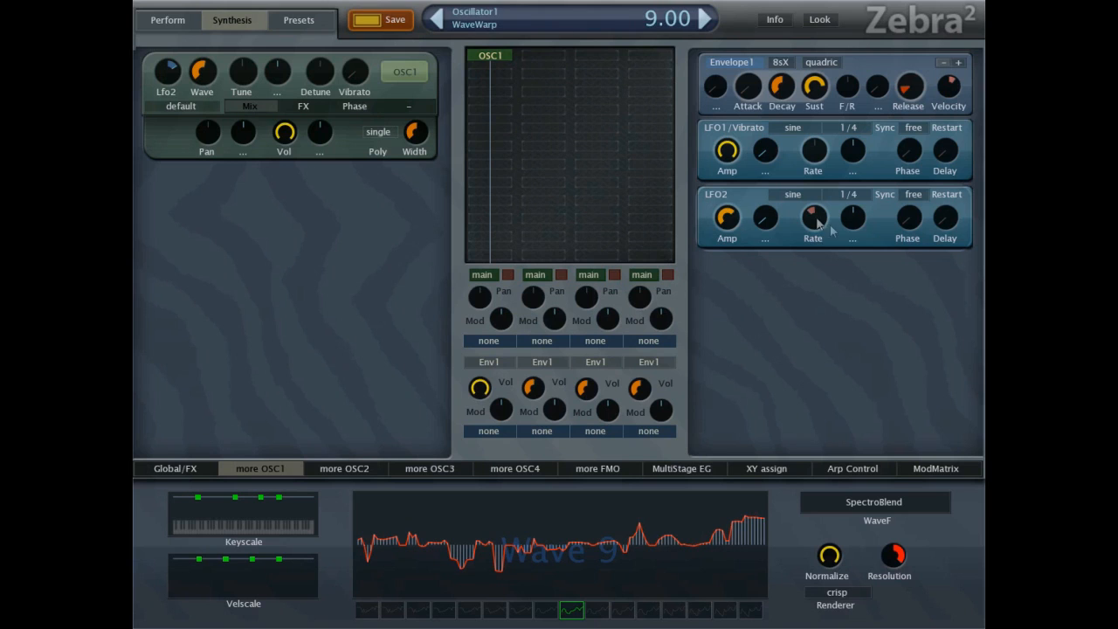
Set LFO2's amplitude to 90 and select wave 8 of oscillator 1.
drag(733, 223, 725, 180)
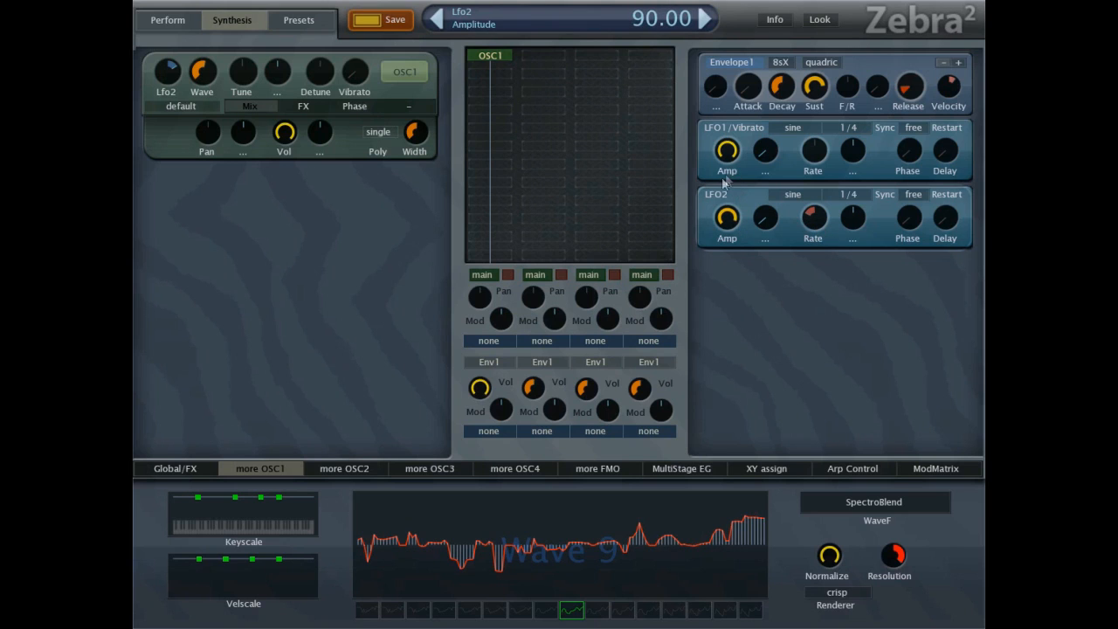
click(550, 609)
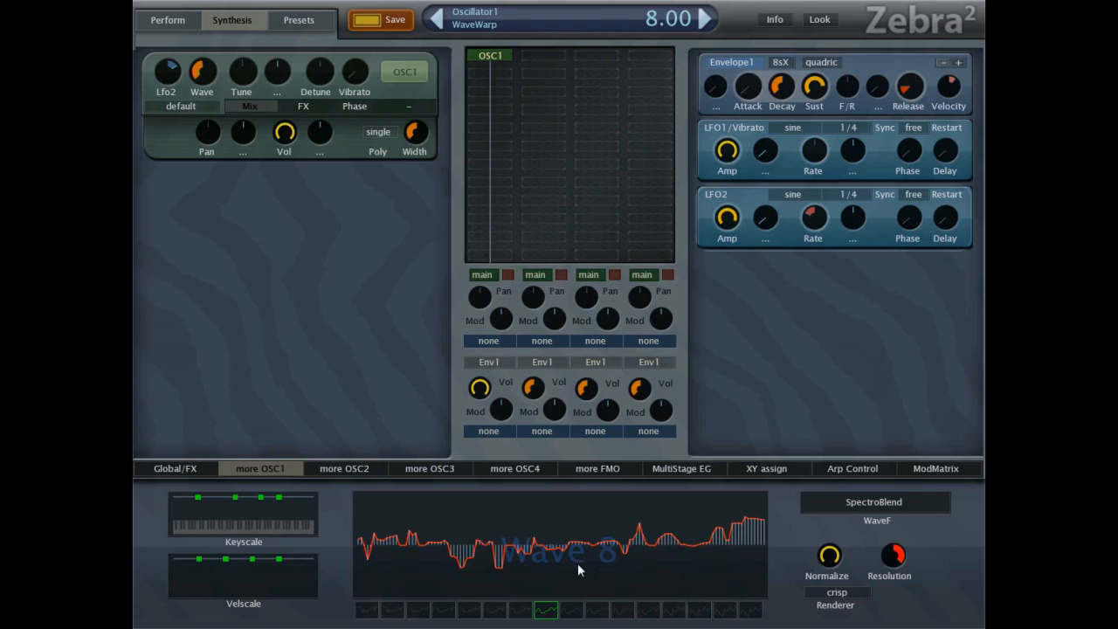
Change LFO2's waveform to triangle and set its rate to 69.33.
mouse_move(791, 208)
mouse_down()
mouse_move(803, 186)
mouse_move(793, 193)
mouse_up()
click(792, 193)
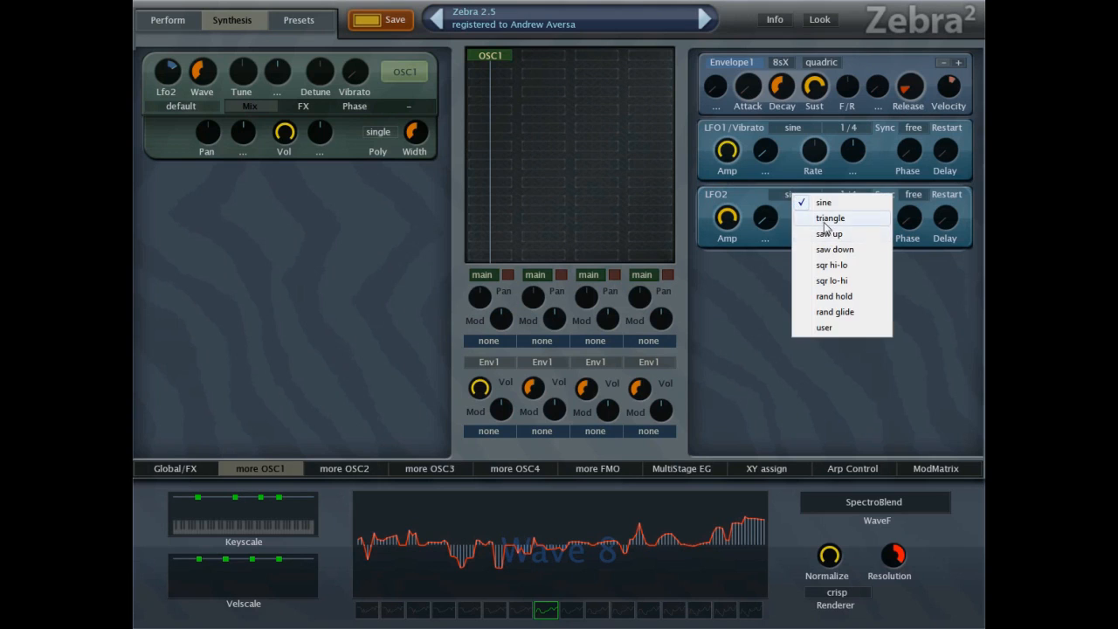
click(824, 218)
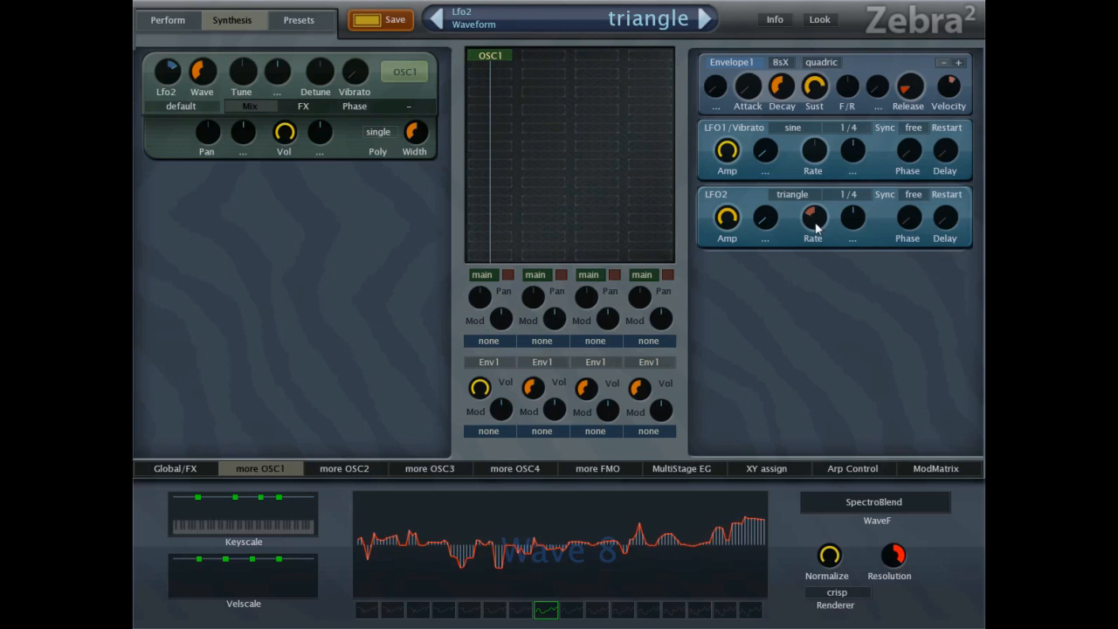
drag(811, 229, 816, 219)
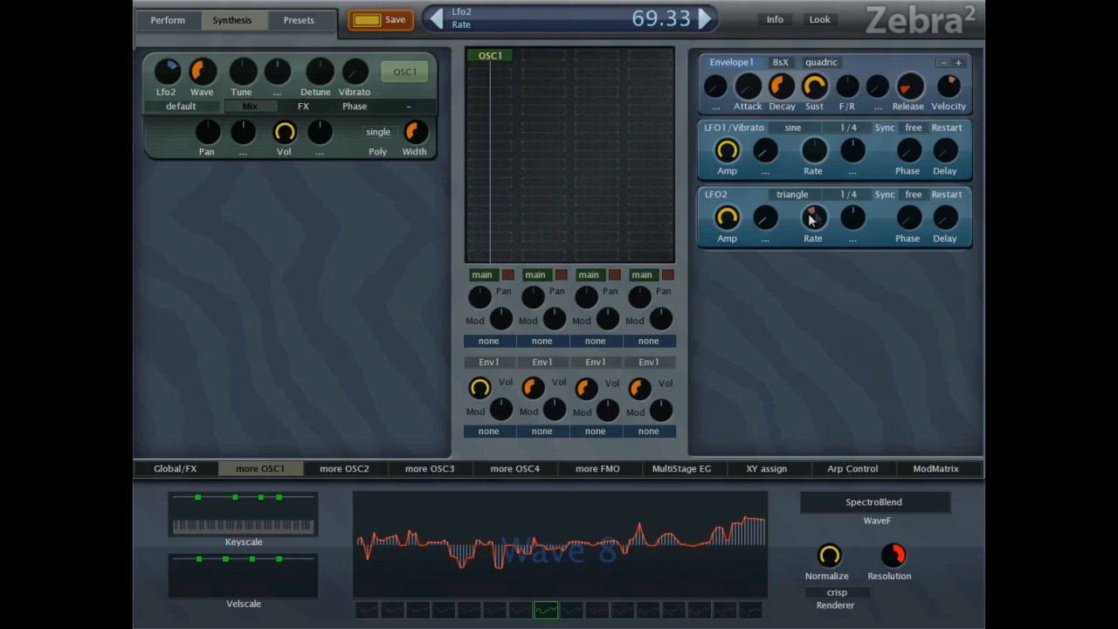
Set oscillator 1's volume to 178.67 and try Scrambler as its FX1 at a value of -48.
drag(289, 137, 298, 137)
click(314, 111)
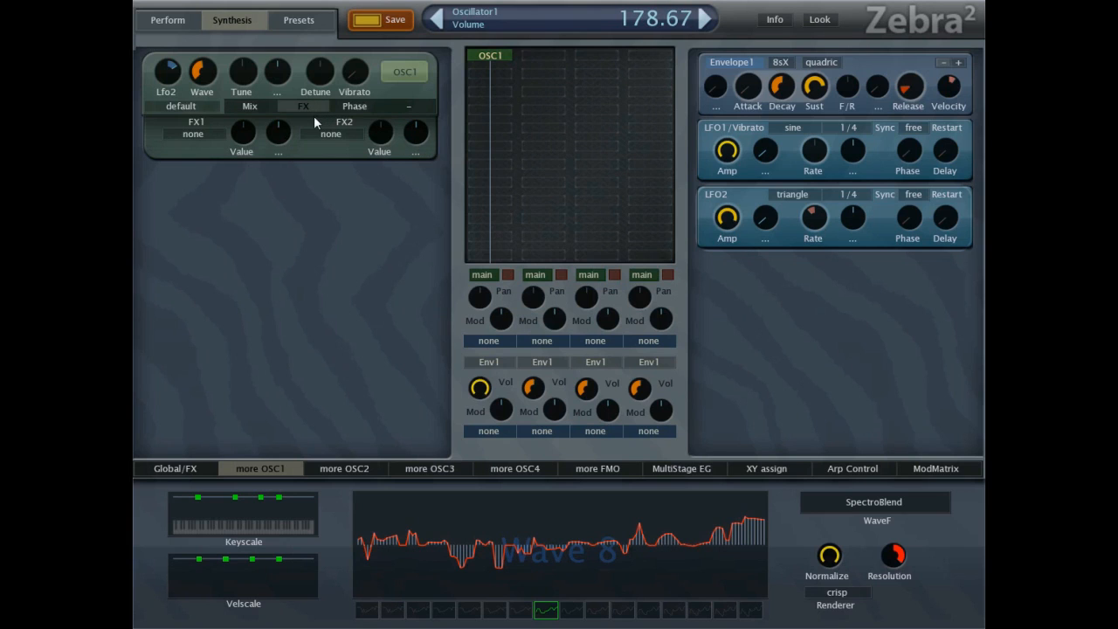
click(205, 138)
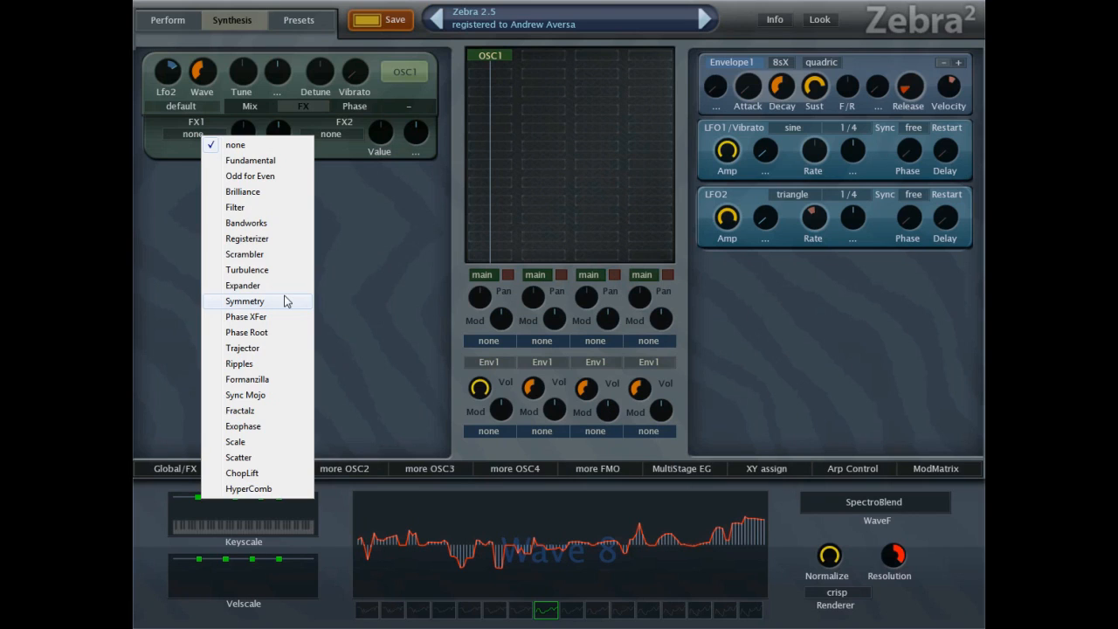
click(285, 256)
mouse_move(243, 133)
mouse_down()
mouse_move(248, 109)
mouse_move(245, 150)
mouse_move(228, 144)
mouse_up()
Try Turbulence as oscillator 1's FX1 at a value of 90.67.
click(223, 140)
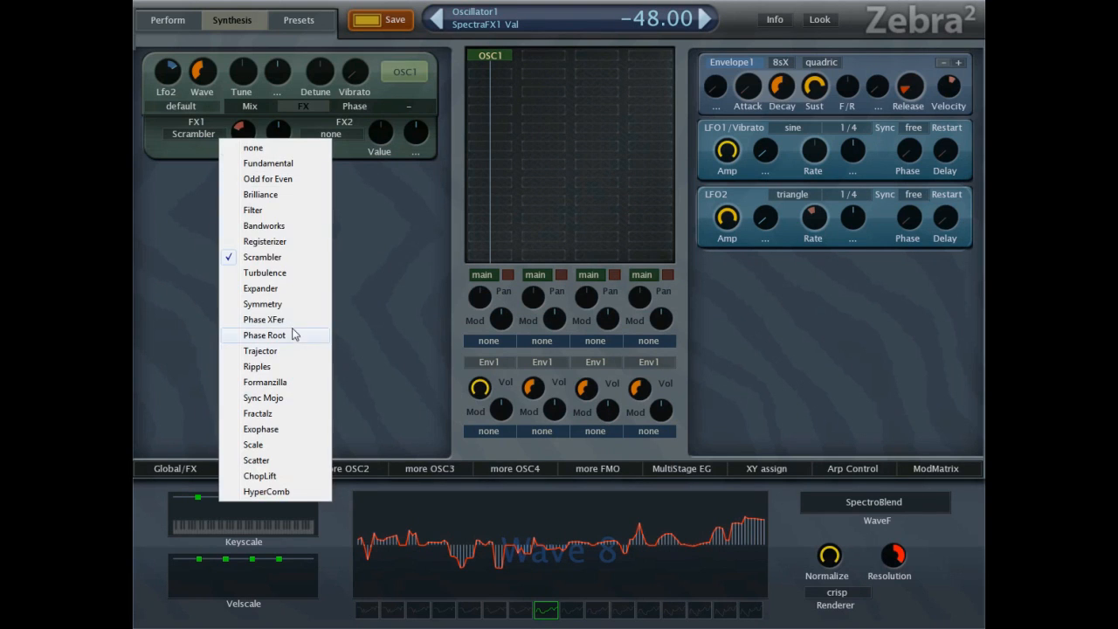
click(269, 274)
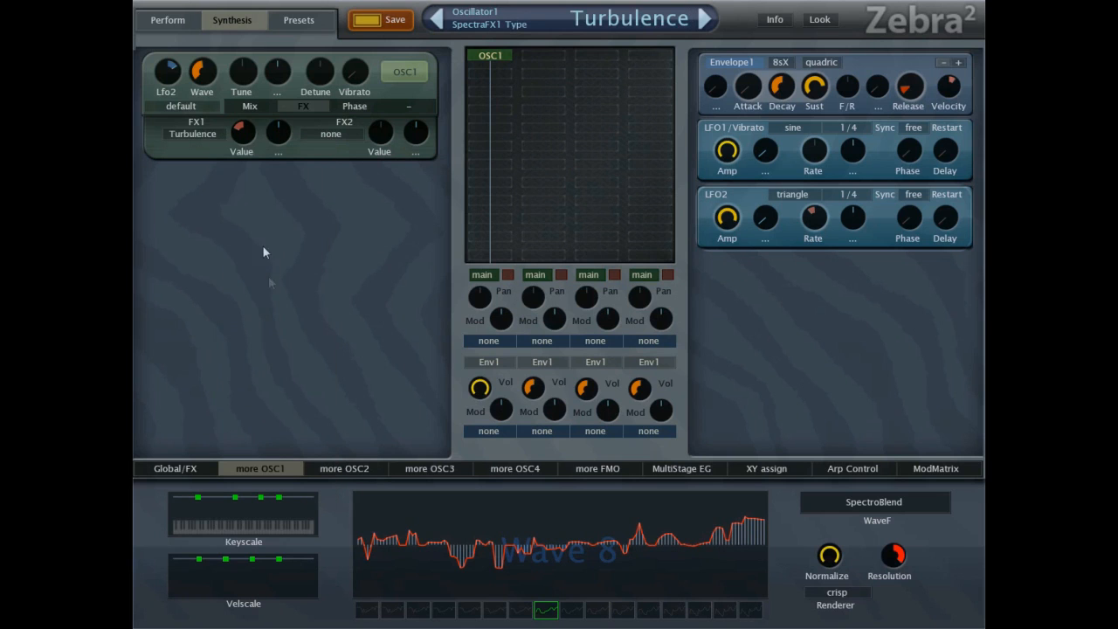
drag(244, 146, 229, 118)
Try Expander as oscillator 1's FX1 at a value of 66.67.
click(200, 134)
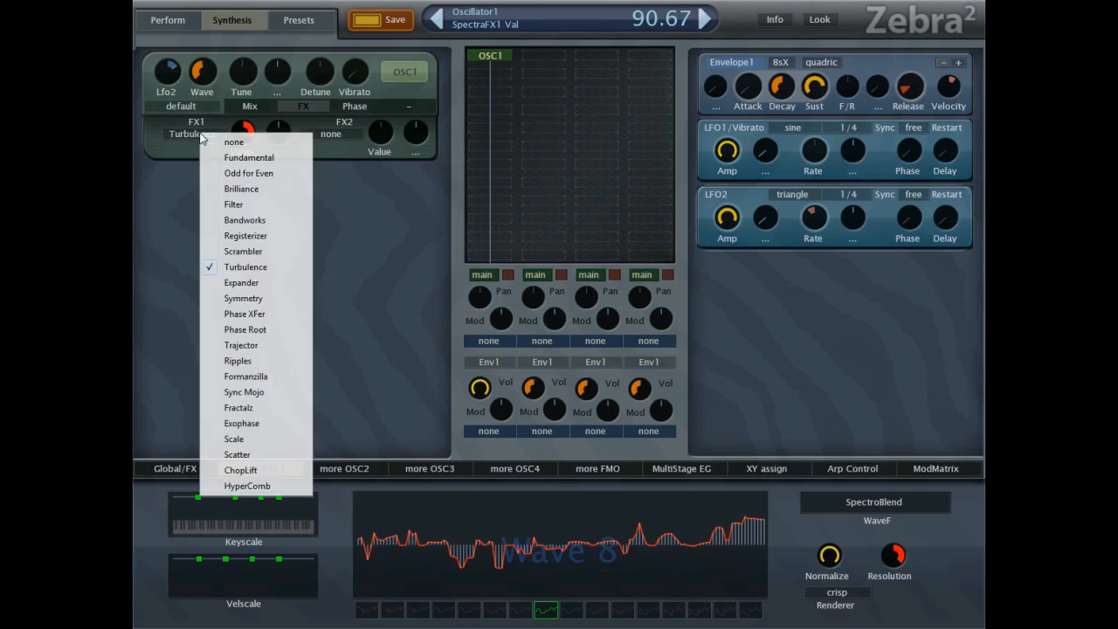
click(262, 284)
mouse_move(242, 131)
mouse_down()
mouse_move(239, 217)
mouse_move(242, 166)
mouse_move(222, 149)
mouse_move(264, 136)
mouse_up()
Modulate oscillator 1's FX1 value with Lfo3 at a depth of 32 and set LFO3's amplitude to 20.67.
click(278, 131)
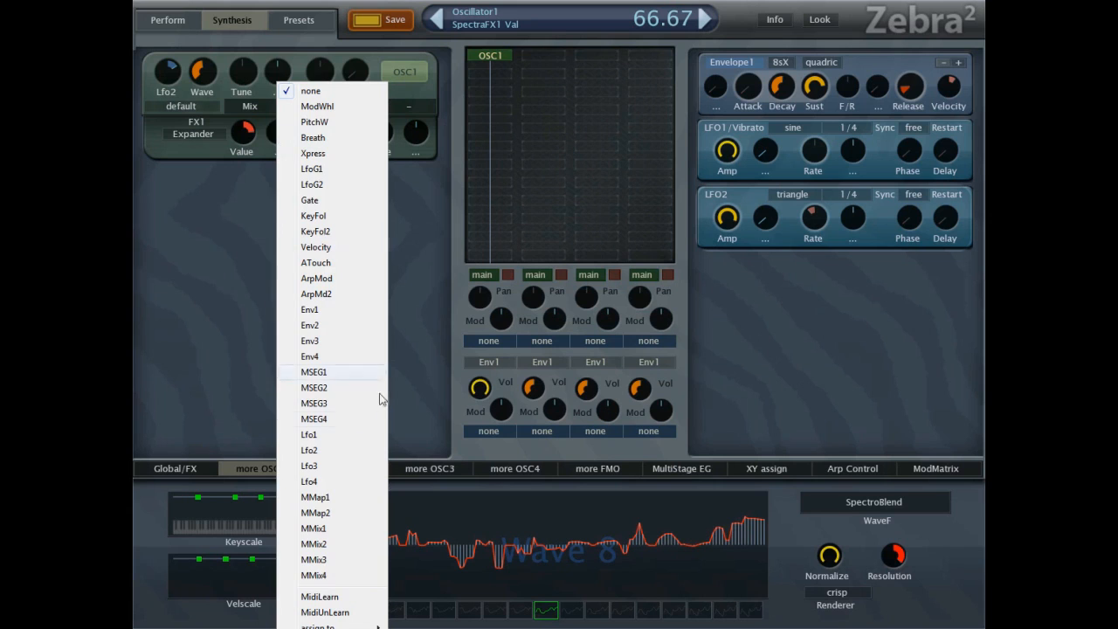
click(352, 467)
drag(278, 130, 287, 114)
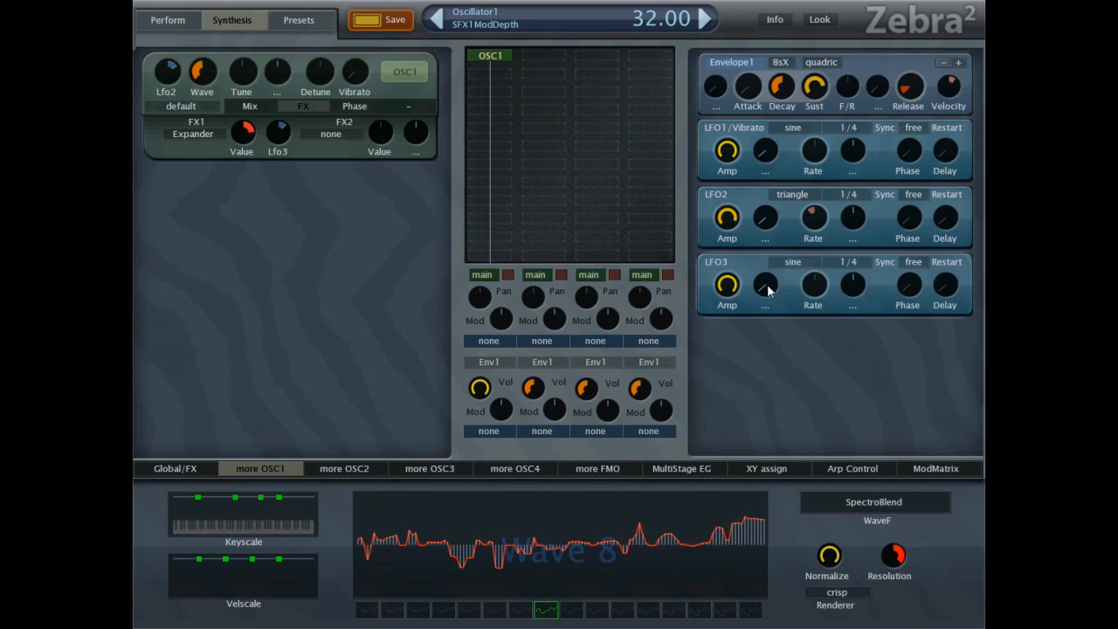
drag(725, 285, 695, 417)
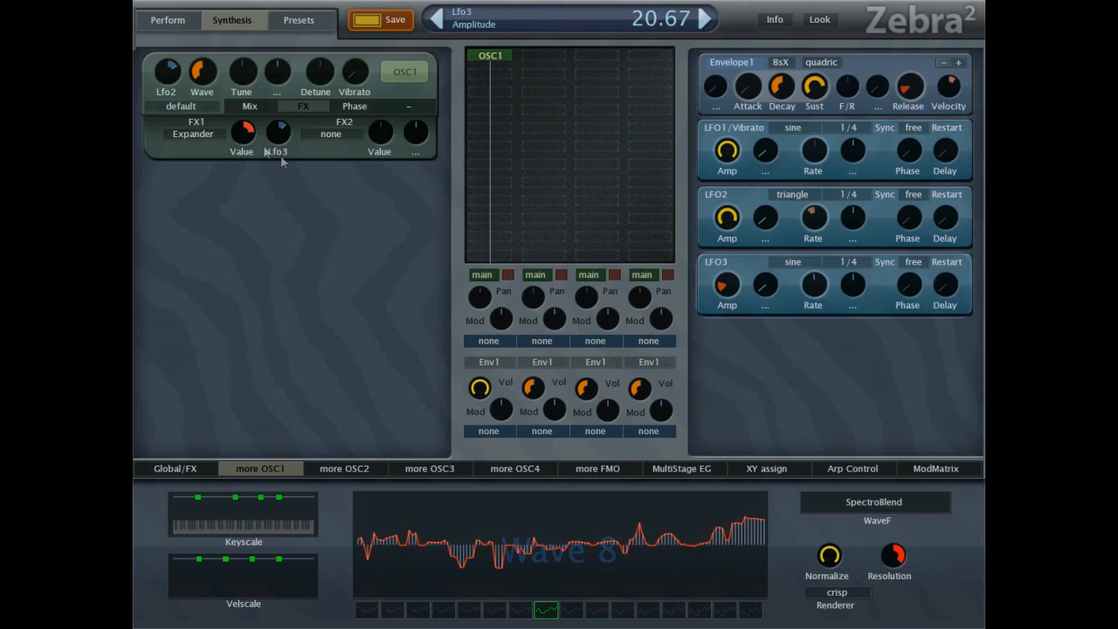
Reduce FX1's Lfo3 modulation depth to 16 and the Expander value to 34.67.
scroll(239, 155, down, 3)
scroll(280, 148, down, 4)
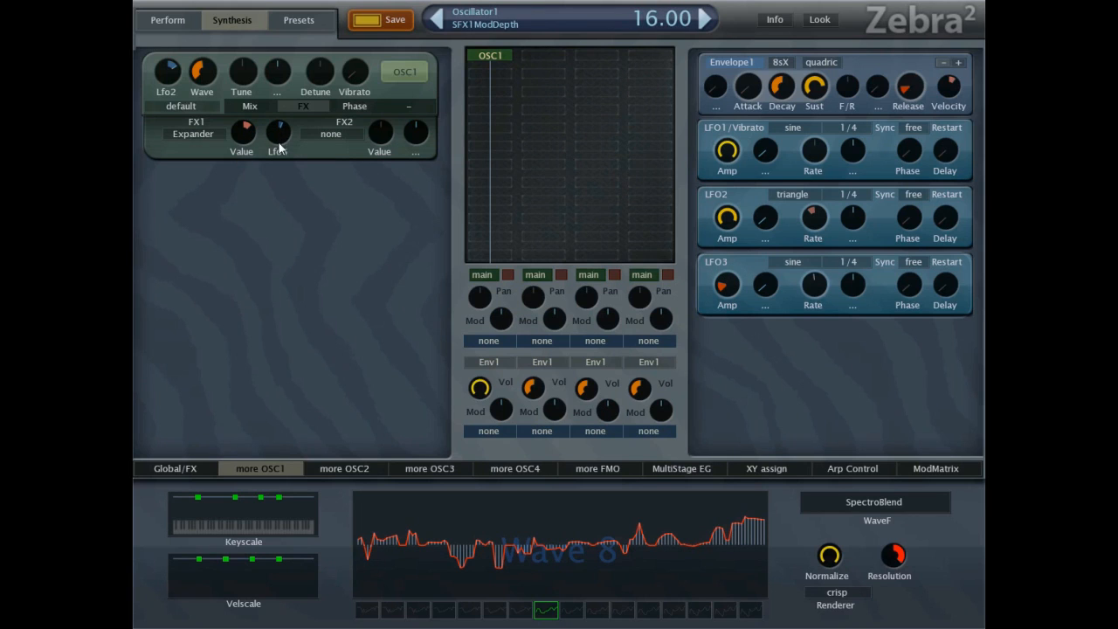
scroll(278, 145, down, 4)
Try Symmetry as oscillator 1's FX1 at a value of about -33.33.
click(203, 134)
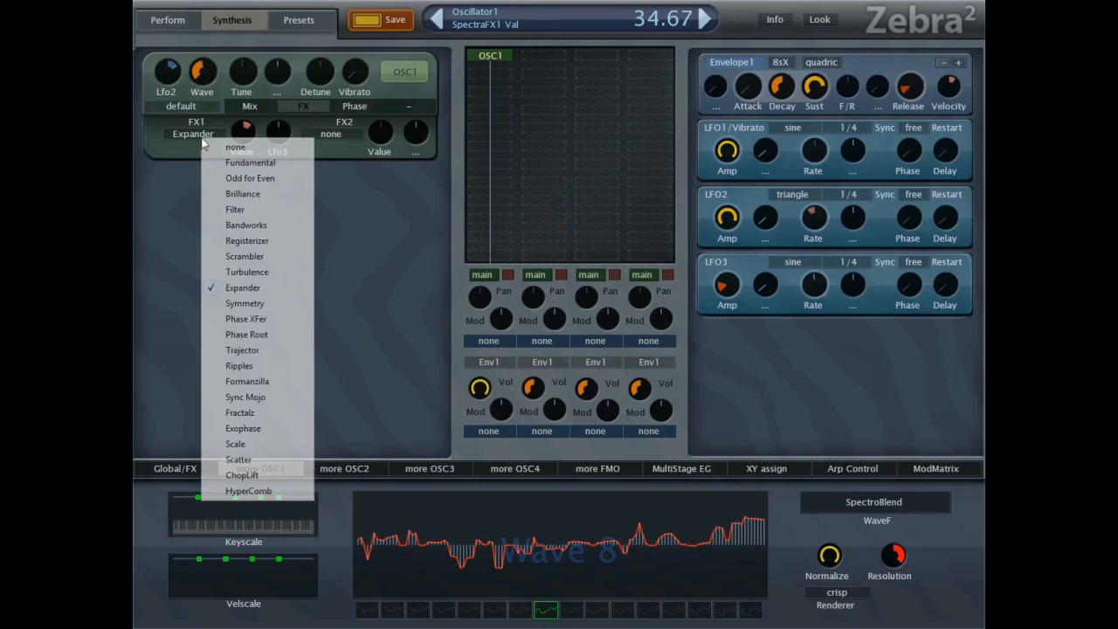
click(249, 300)
drag(242, 128, 242, 170)
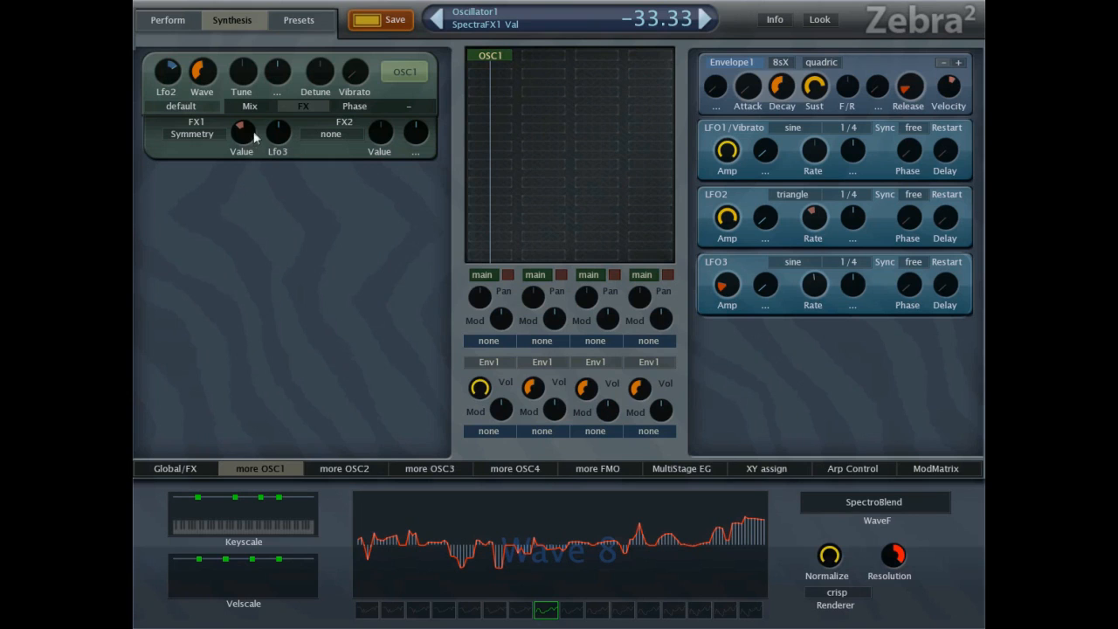
mouse_move(252, 136)
mouse_down()
mouse_move(255, 79)
mouse_move(251, 144)
mouse_move(252, 134)
mouse_up()
Try Brilliance as oscillator 1's FX2 at a high value and reset FX1's Lfo3 modulation depth.
click(327, 135)
click(360, 195)
drag(382, 138, 379, 94)
mouse_move(280, 138)
mouse_down()
mouse_move(285, 122)
mouse_move(282, 137)
mouse_up()
double_click(281, 135)
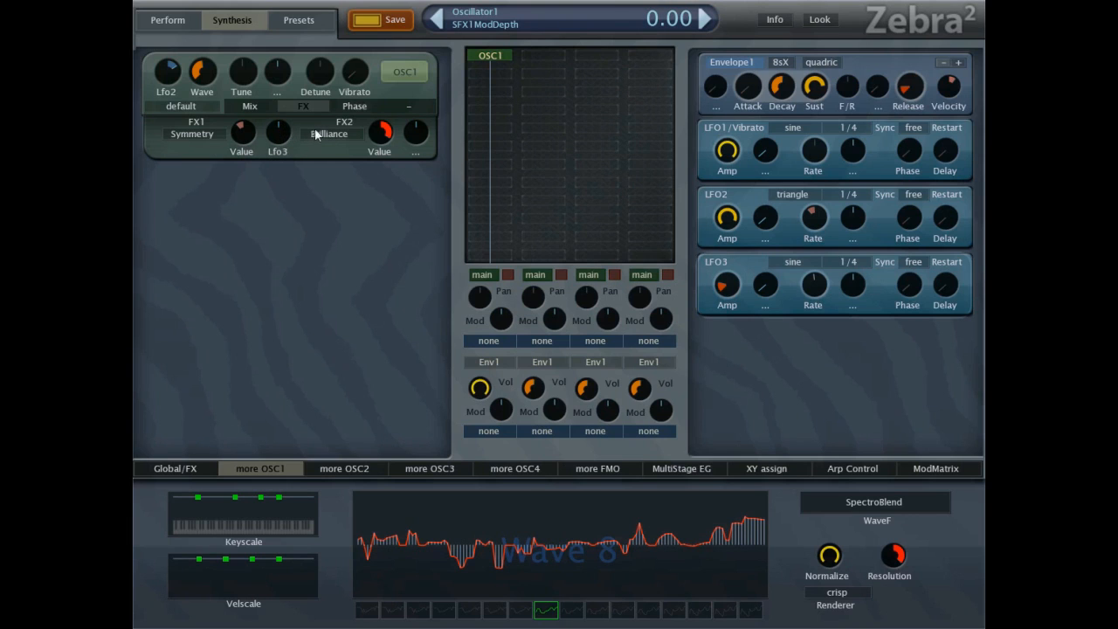
Set oscillator 1's FX1 to none and try Trajector as FX2 at a value of 16.
click(211, 137)
click(245, 138)
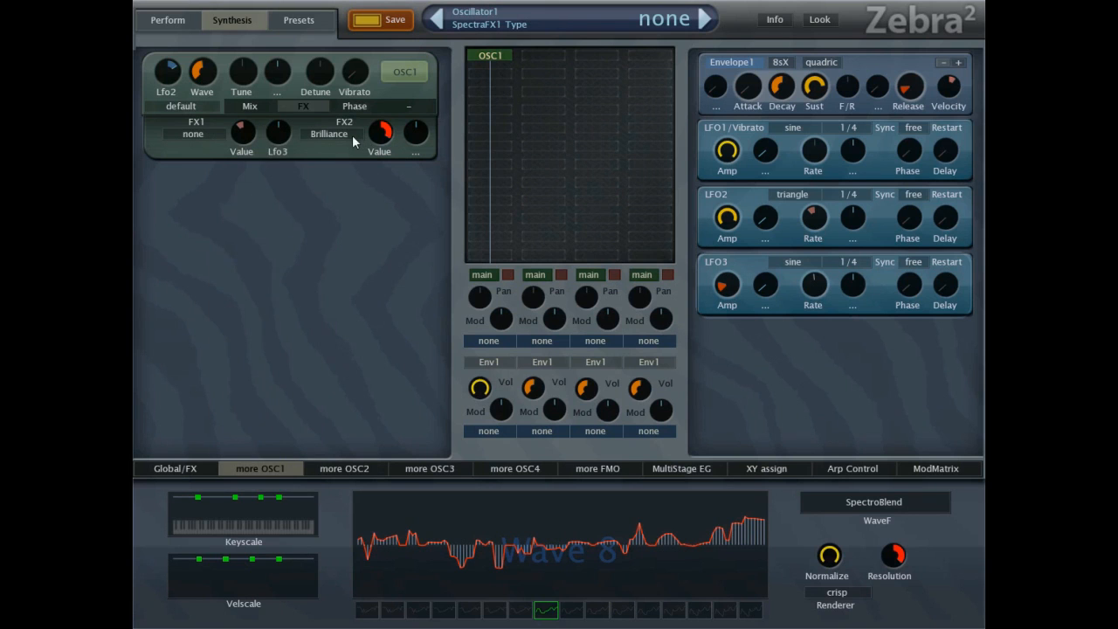
click(347, 137)
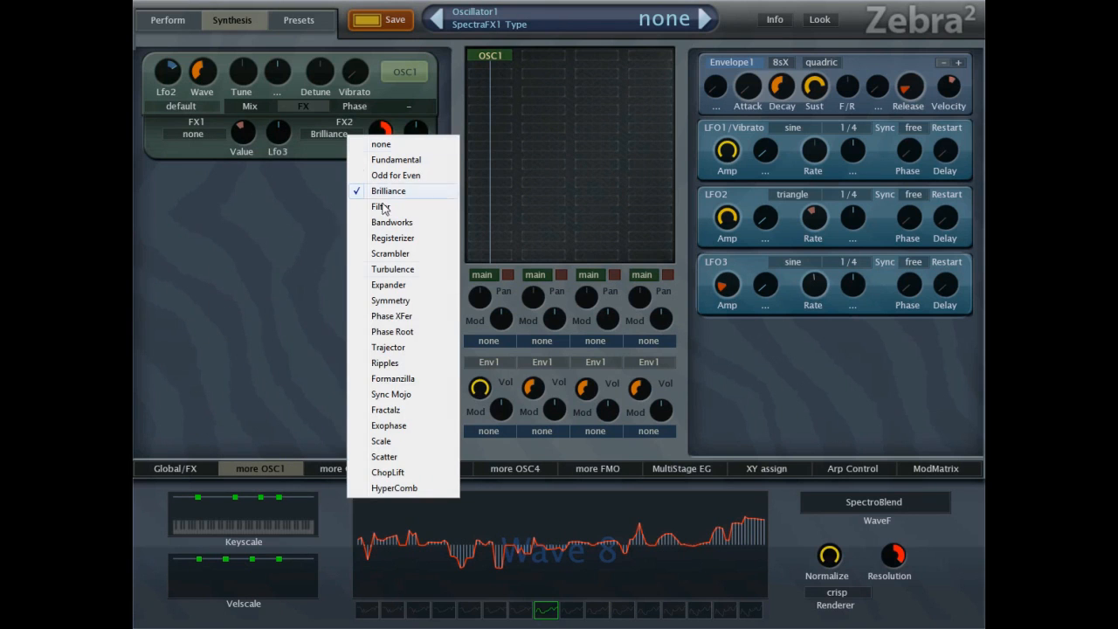
click(426, 348)
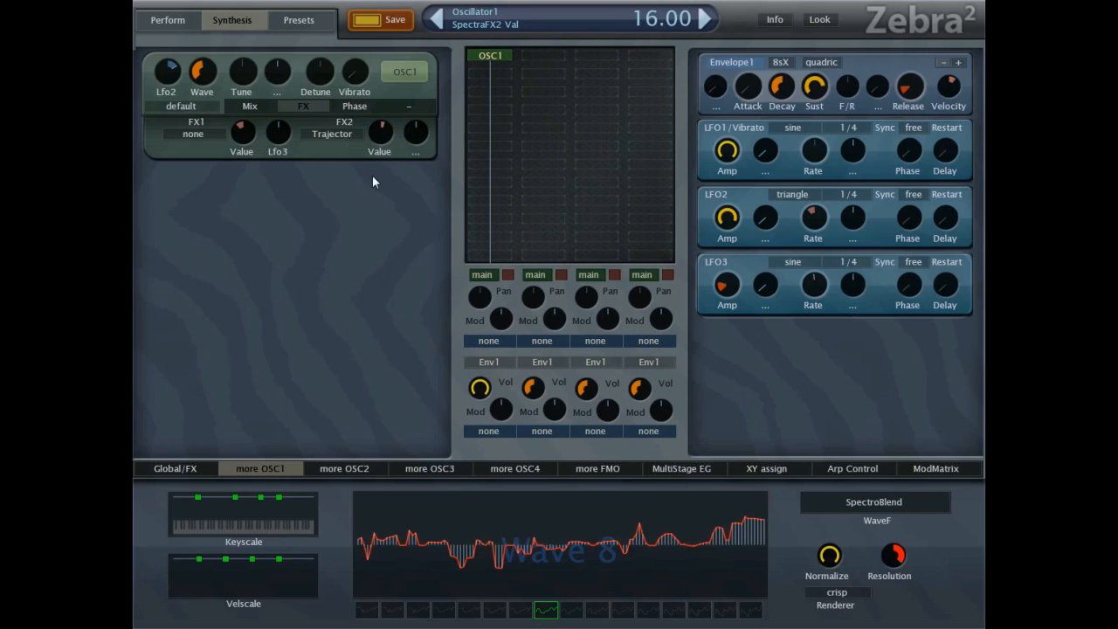
Try Ripples as oscillator 1's FX2 at a value of -46.67.
click(367, 140)
click(410, 361)
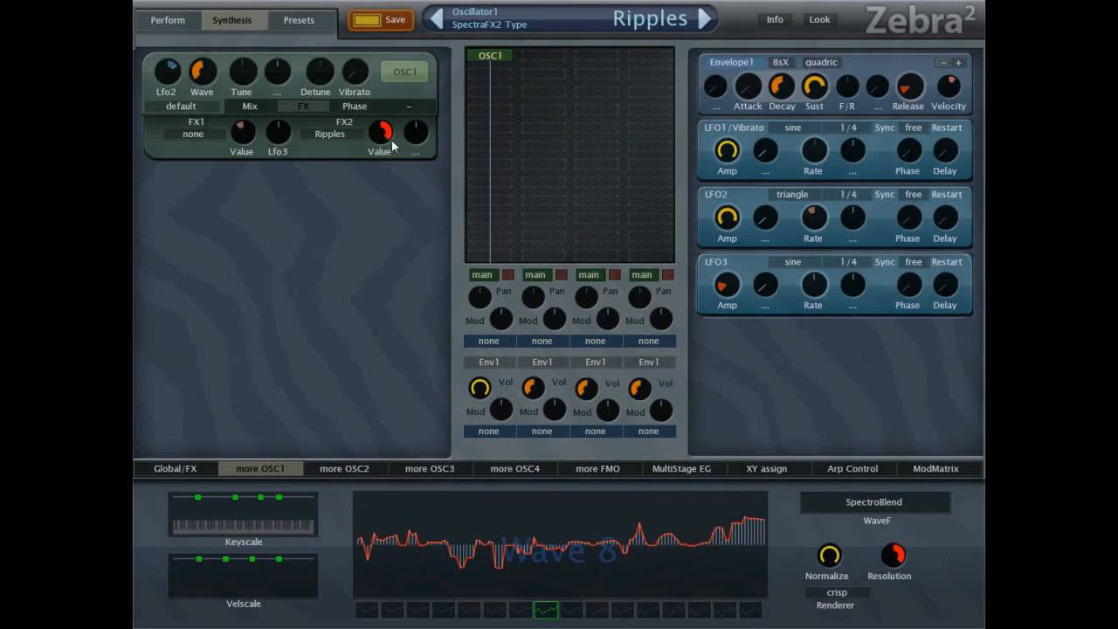
drag(383, 137, 378, 173)
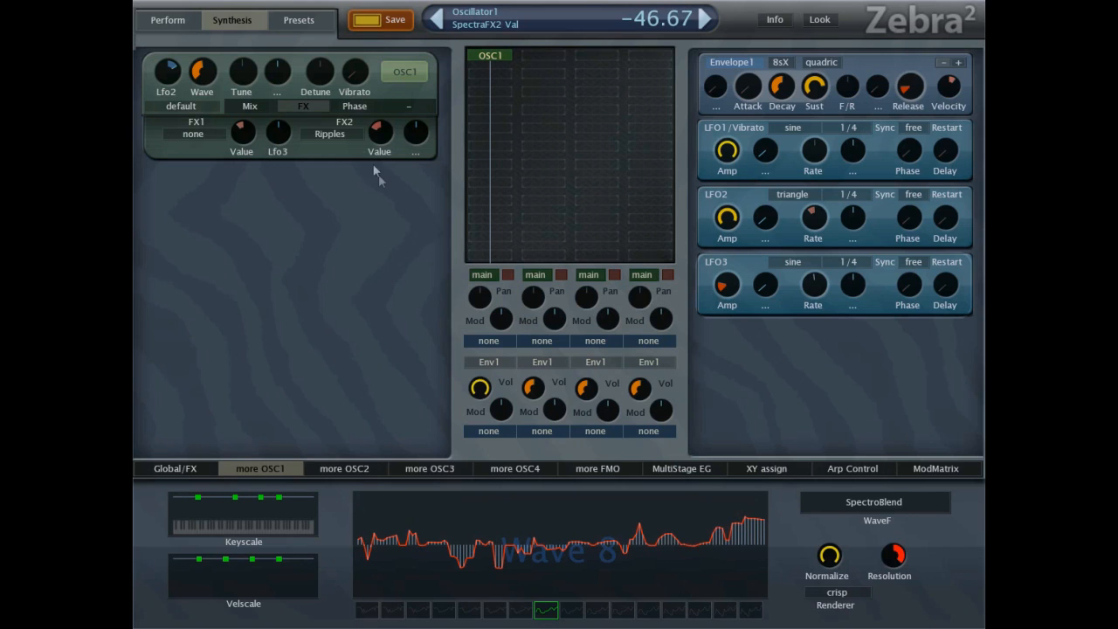
Change oscillator 1's FX2 to Exophase with a slightly negative value.
click(346, 135)
click(424, 425)
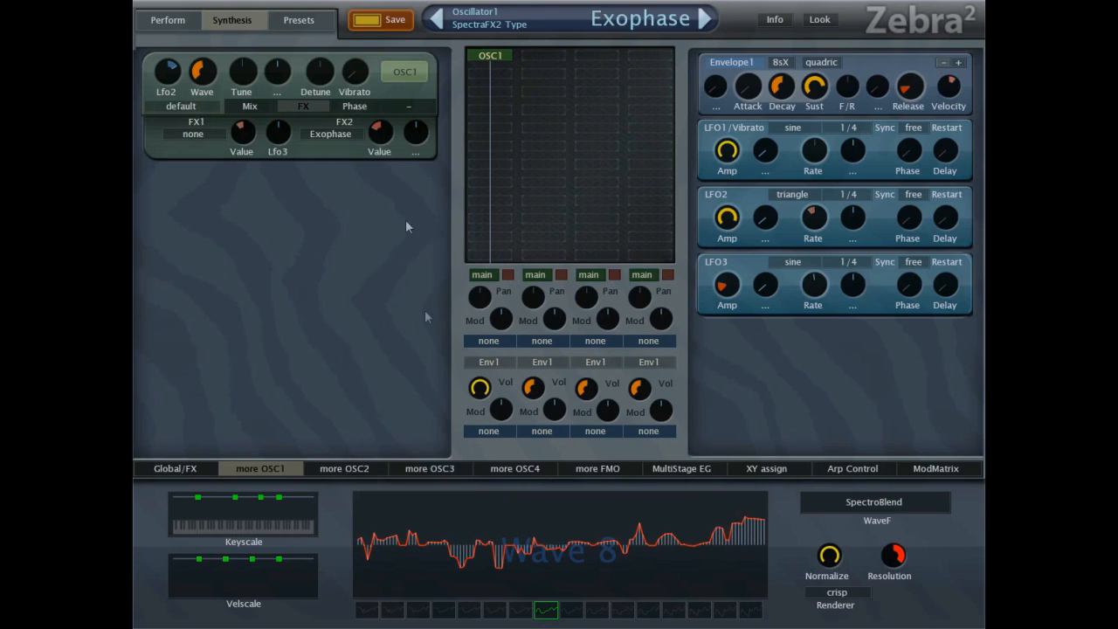
mouse_move(389, 149)
mouse_down()
mouse_move(402, 72)
mouse_move(397, 131)
mouse_up()
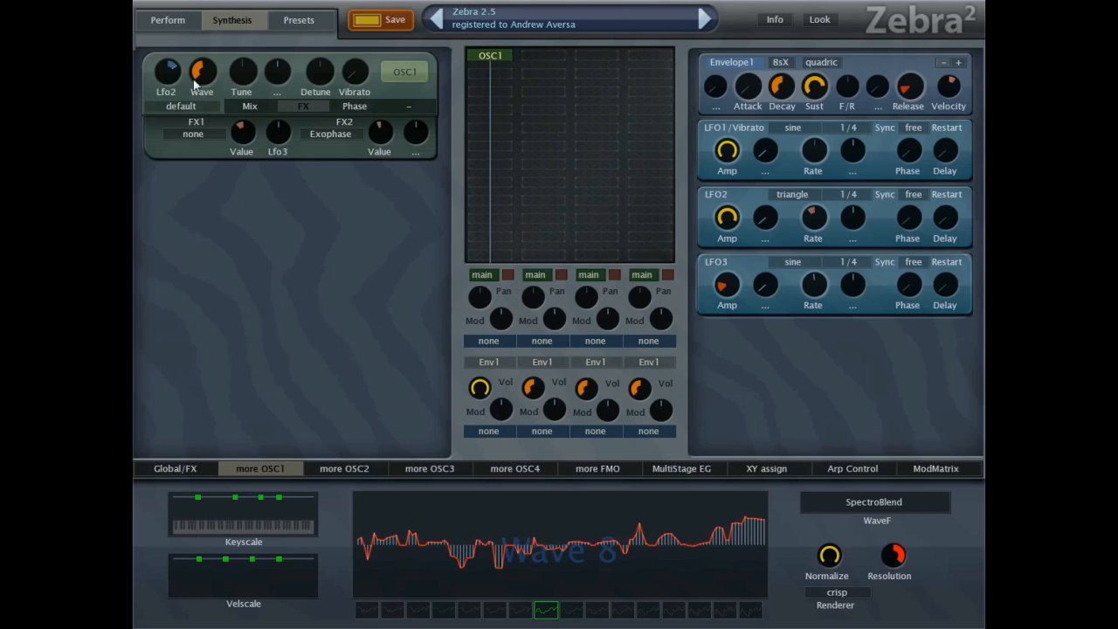
Raise LFO2's rate and reset it to its default.
mouse_move(813, 219)
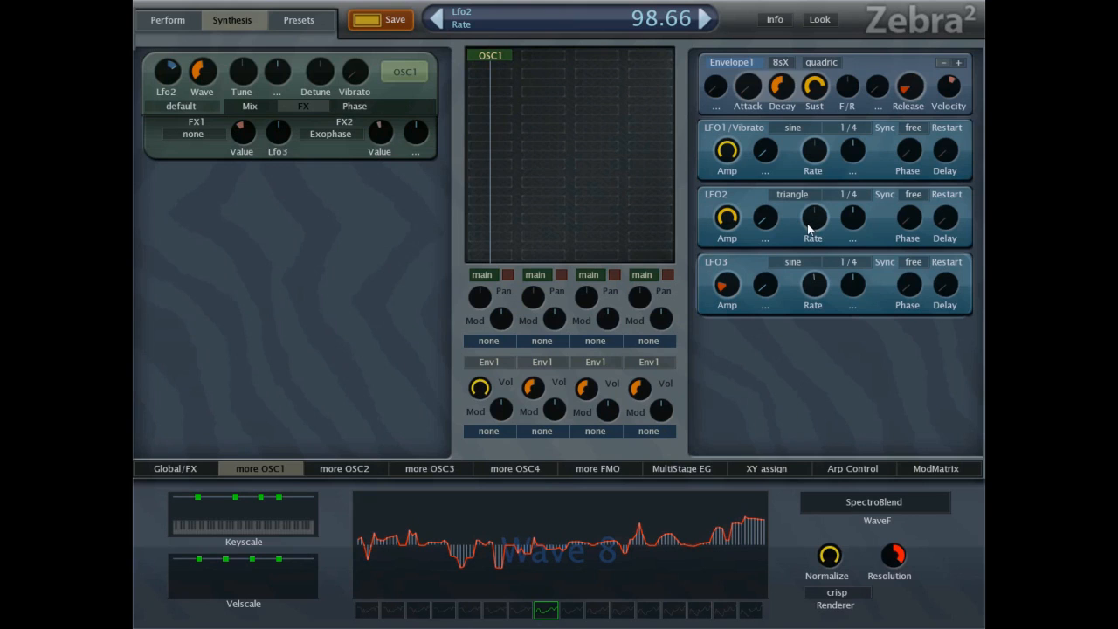
mouse_move(807, 224)
mouse_down()
mouse_move(816, 199)
mouse_move(810, 232)
mouse_move(816, 222)
mouse_up()
double_click(811, 217)
Lower the first mixer channel's volume to 82 and set LFO2's sync to 1/8.
drag(479, 426, 479, 430)
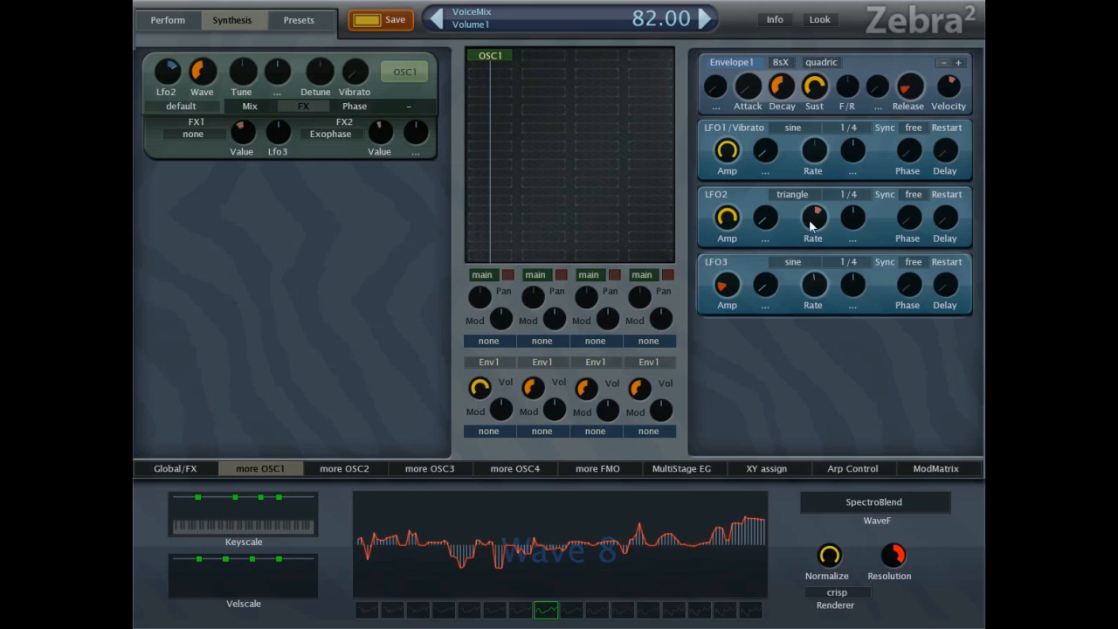
click(846, 196)
click(868, 301)
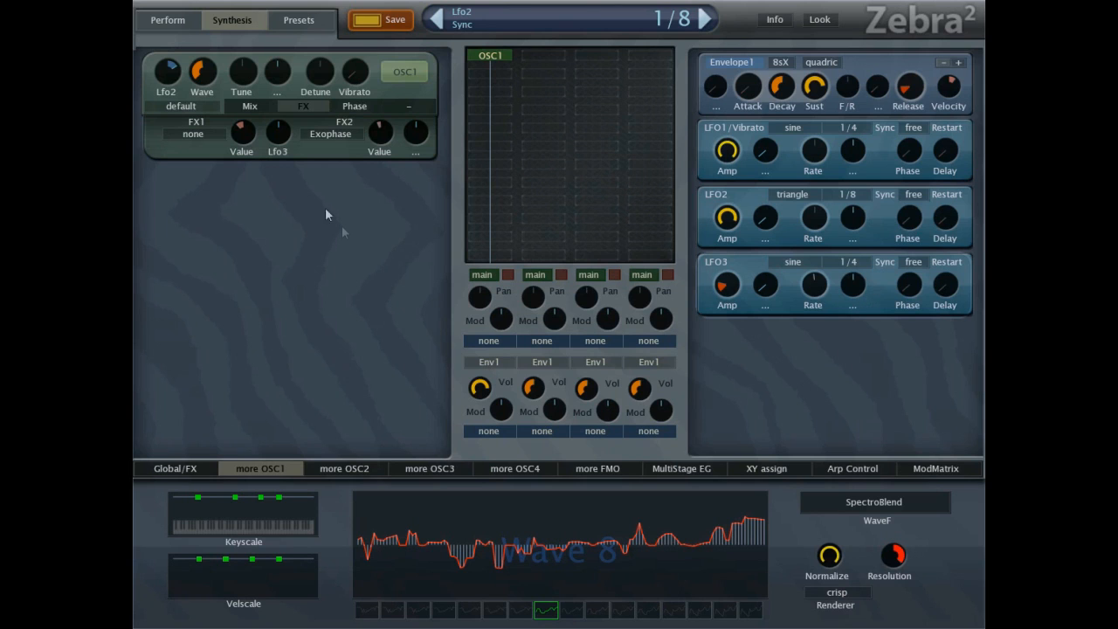
Try Symmetry as oscillator 1's FX1 again at a value of -30.66.
click(212, 135)
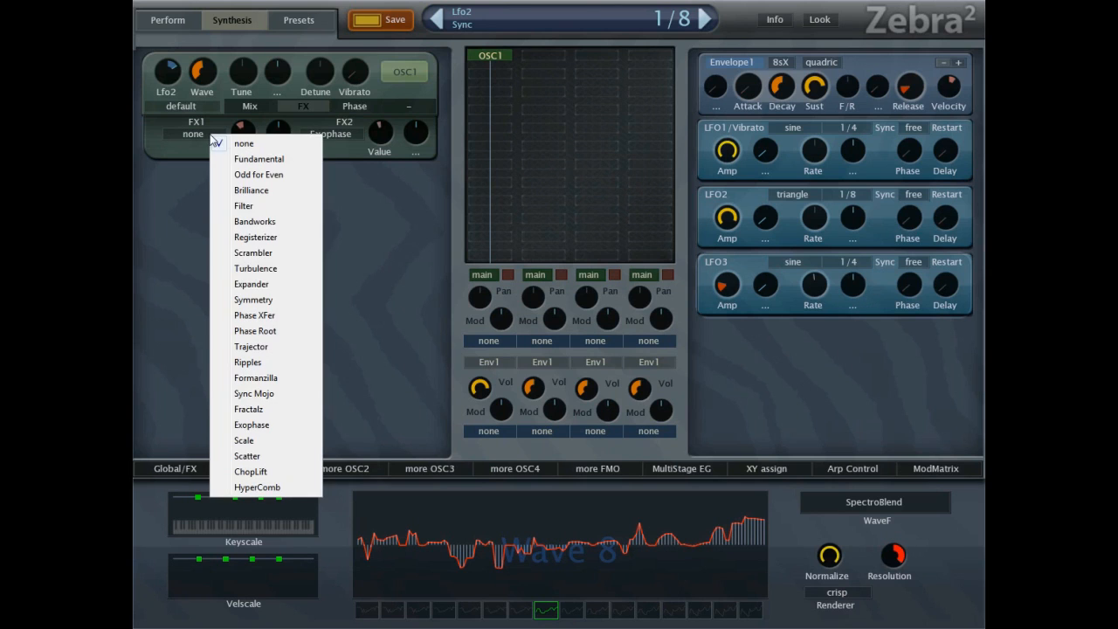
click(296, 299)
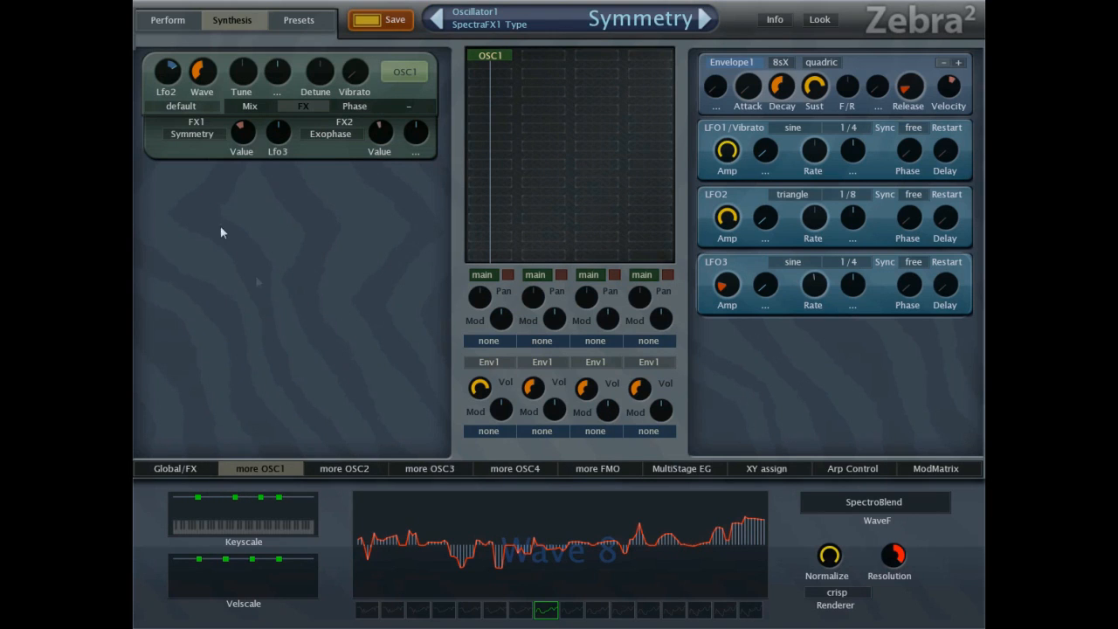
drag(238, 138, 244, 135)
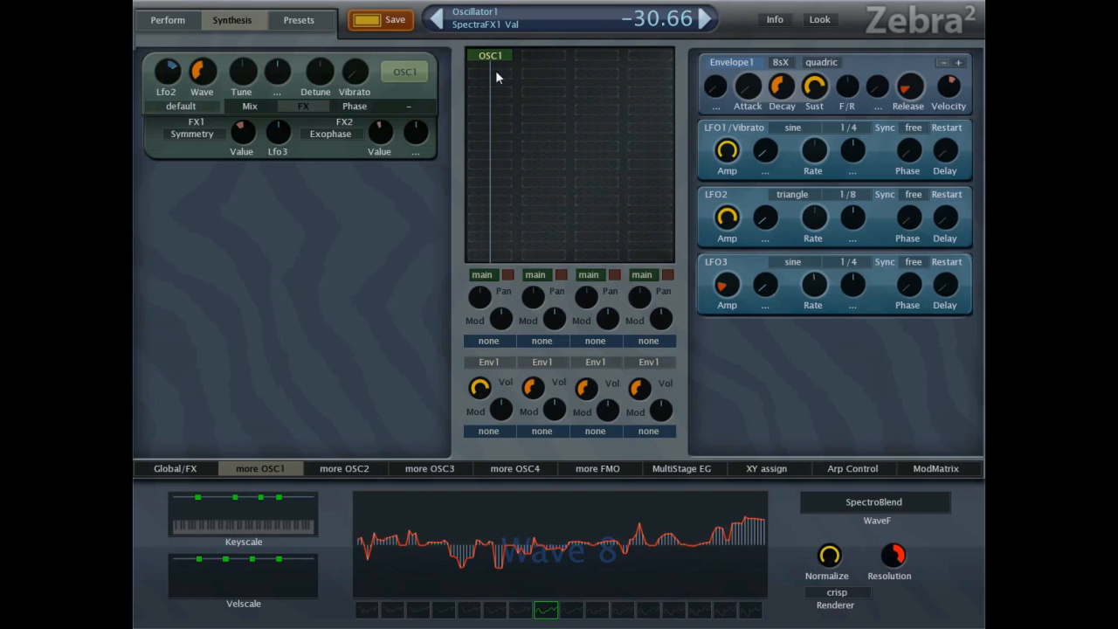
Set the first mixer channel's volume to 100 and oscillator 1's FX1 to none.
drag(493, 359, 493, 339)
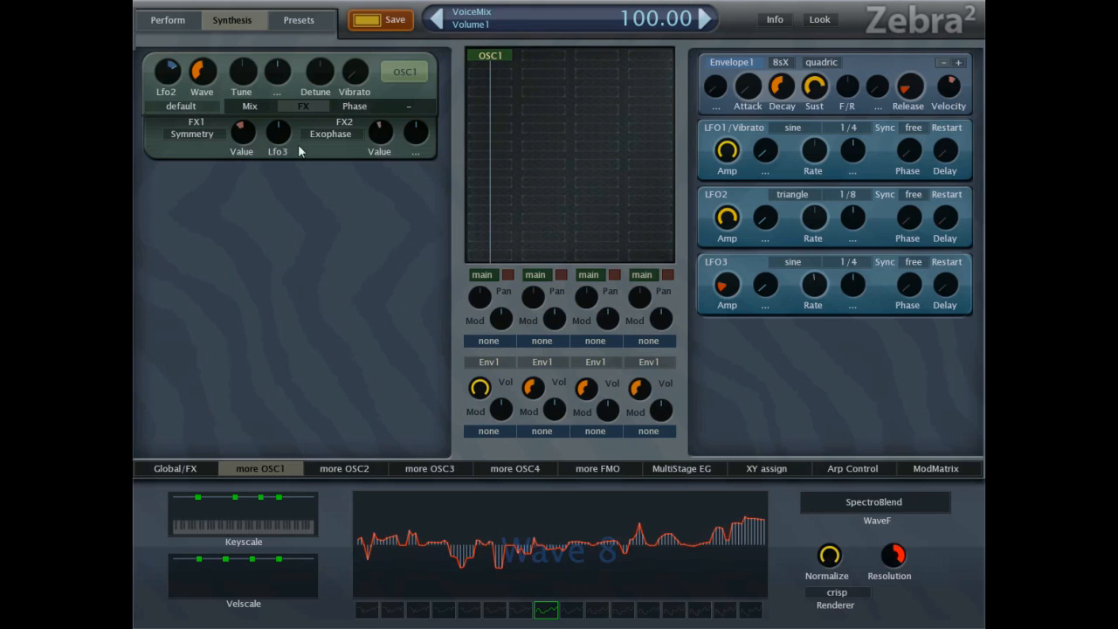
click(205, 138)
click(208, 139)
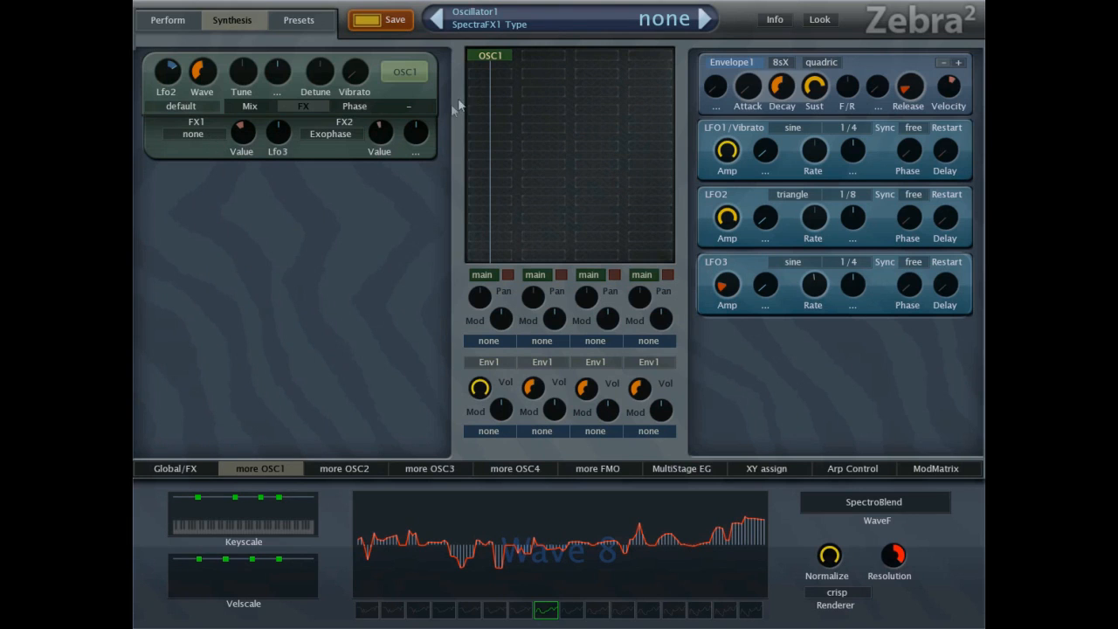
Add an XMF1 filter below OSC1 in the first channel and set its cutoff to 97.33.
click(482, 96)
click(513, 458)
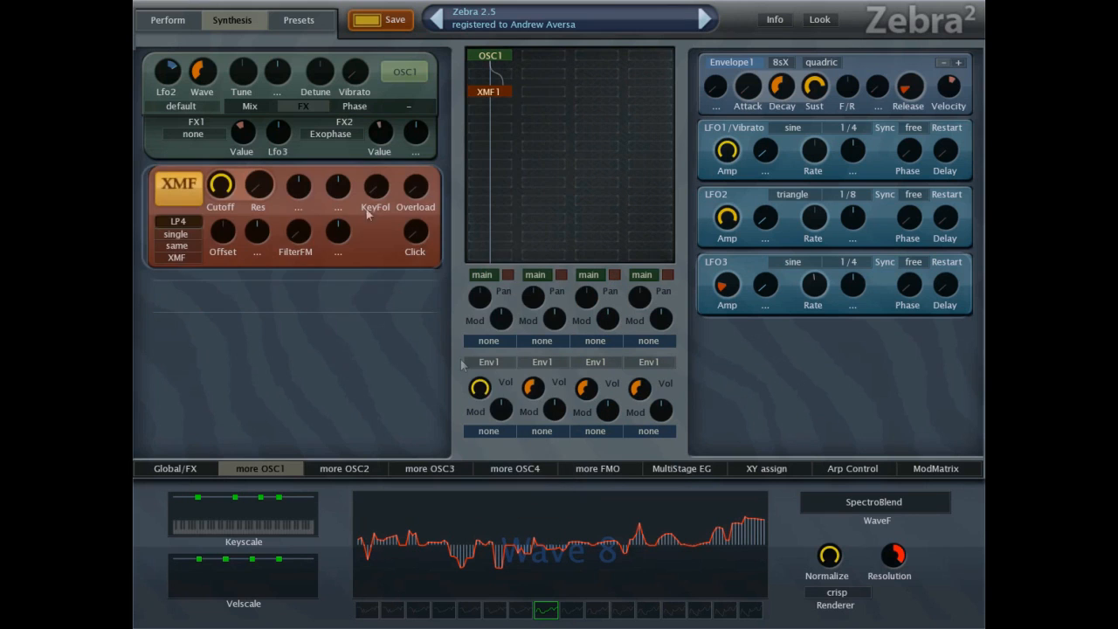
drag(218, 194, 217, 243)
Modulate the XMF1 filter's cutoff with Lfo2 at a positive depth.
right_click(306, 191)
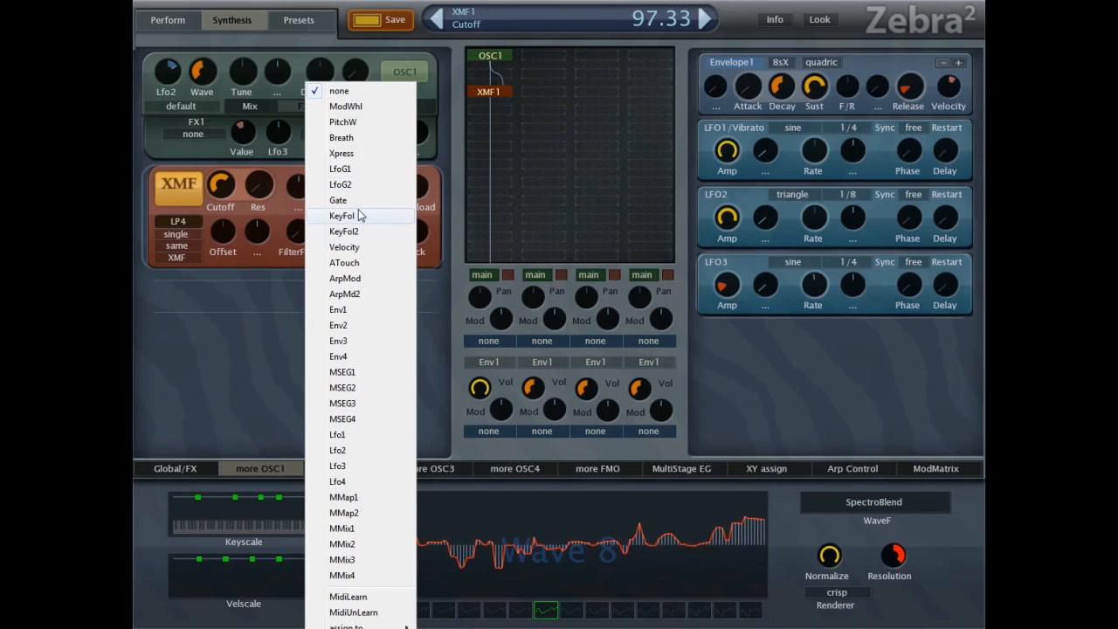
click(346, 451)
drag(307, 168, 221, 199)
Raise the XMF1 filter's resonance and overload slightly and set its FilterFM to 9.67.
mouse_move(414, 194)
mouse_down()
mouse_move(416, 153)
mouse_move(413, 183)
mouse_up()
drag(229, 187, 228, 164)
drag(300, 187, 303, 213)
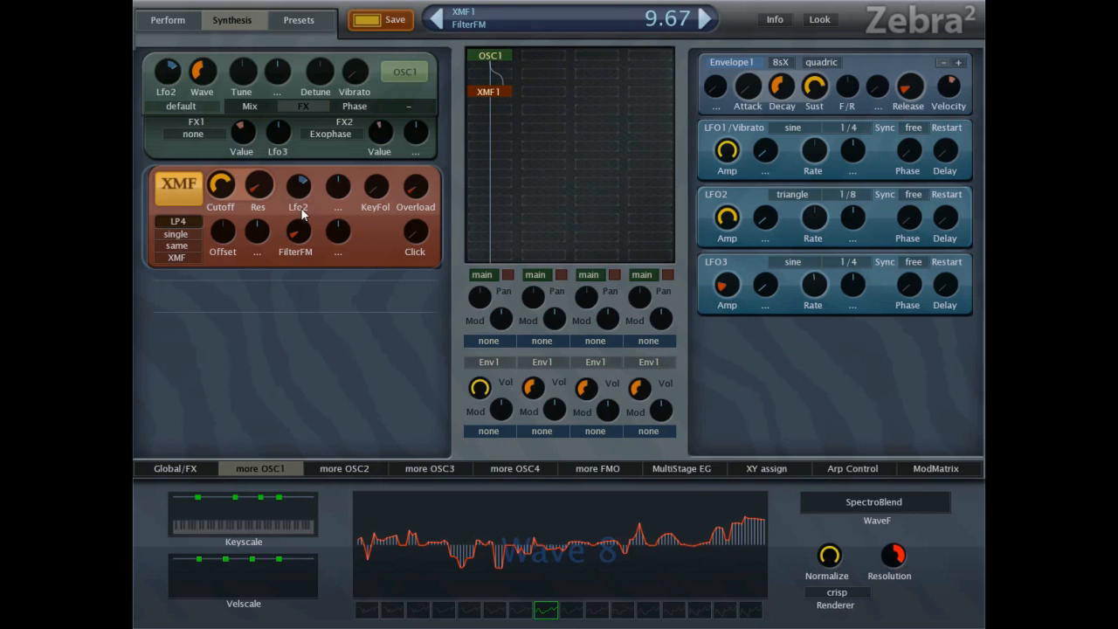
Set LFO2's restart mode to gate and its phase to 19.34.
click(916, 204)
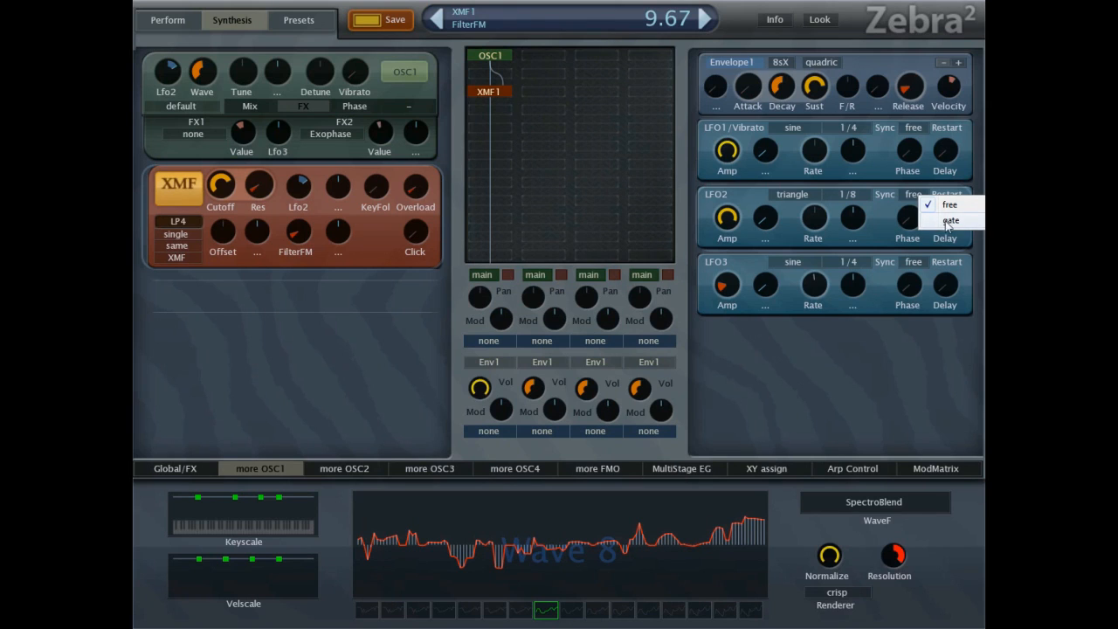
click(950, 221)
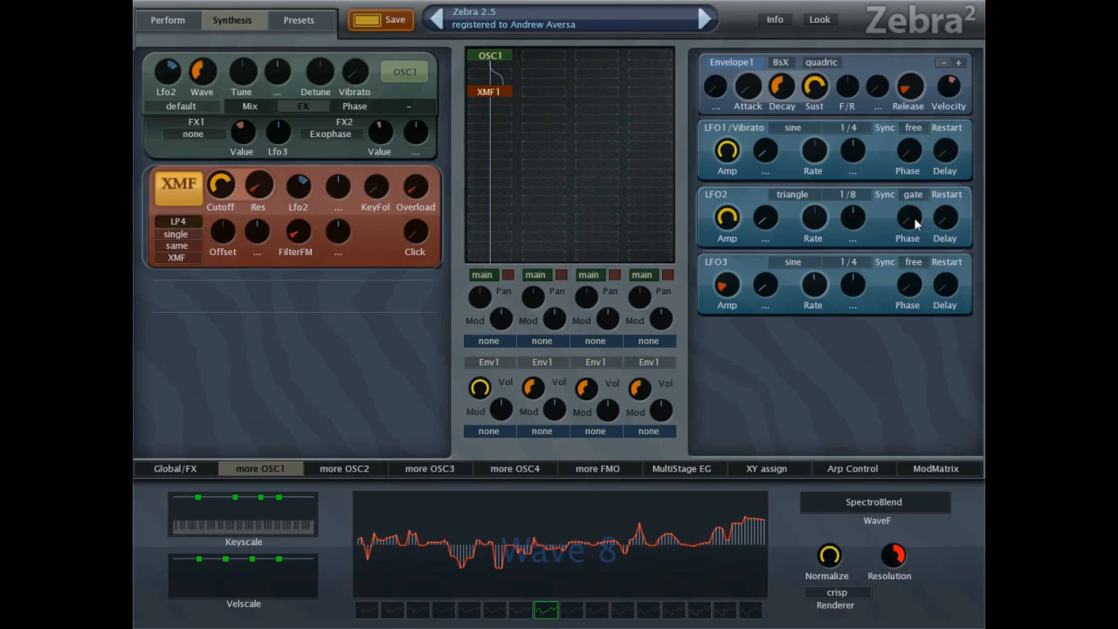
drag(916, 224, 909, 66)
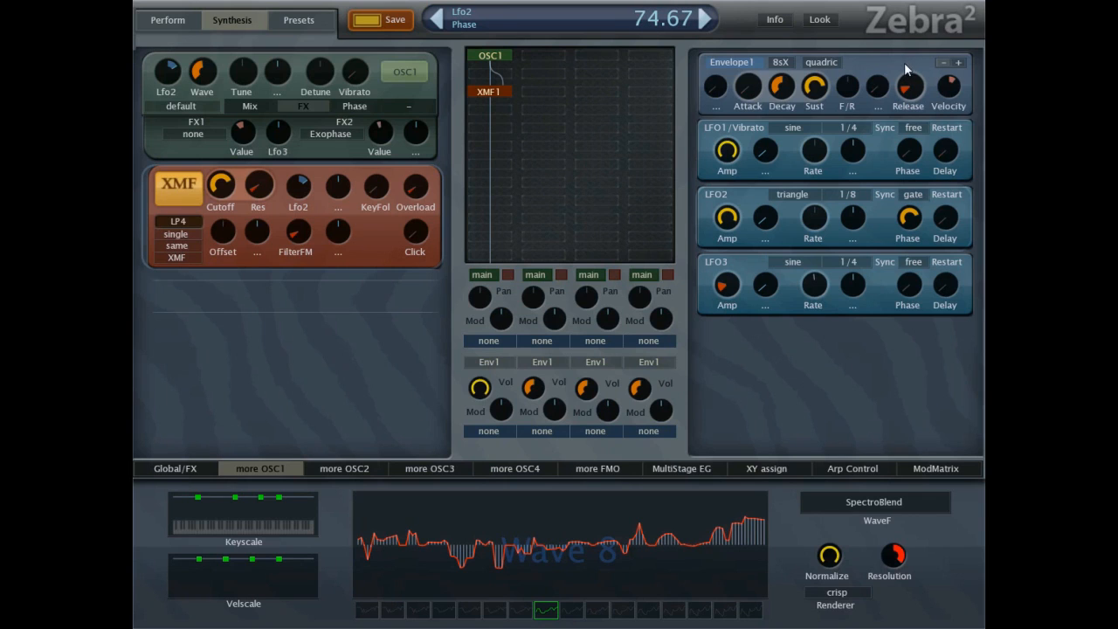
drag(934, 242, 897, 342)
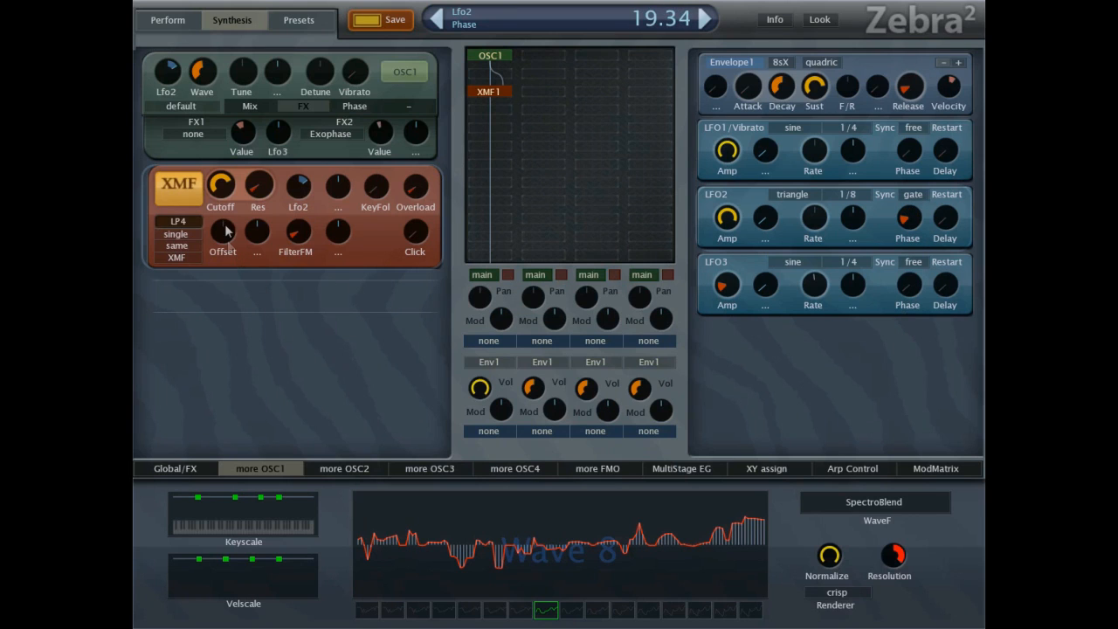
Set LFO2's waveform to sine, and the XMF1 filter's resonance to 4.00 and cutoff to 98.00.
drag(258, 185, 266, 203)
click(795, 196)
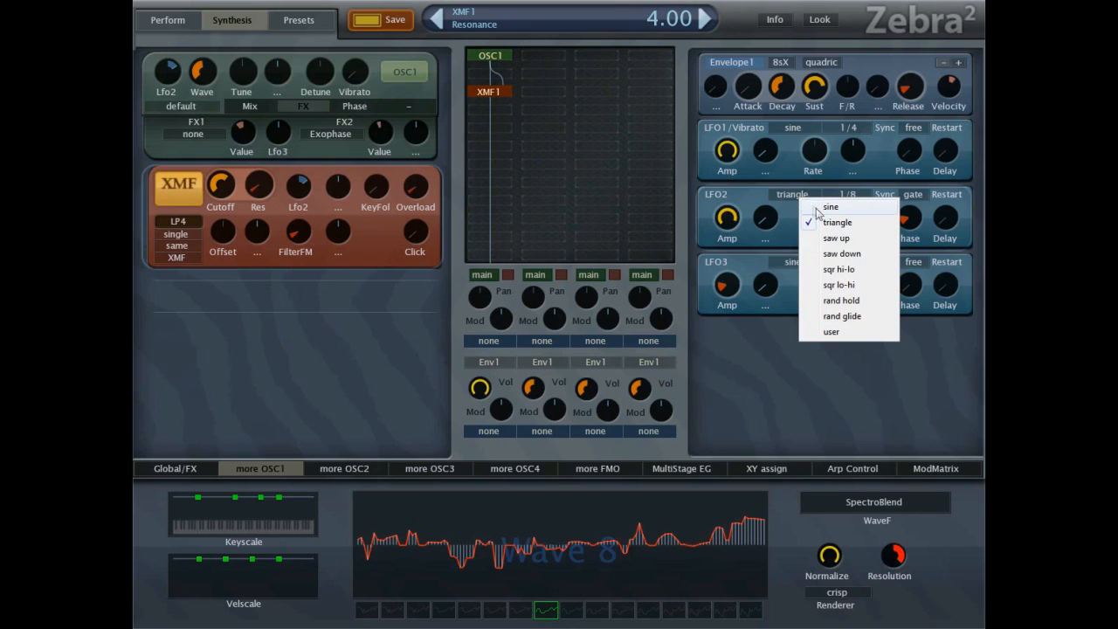
click(826, 207)
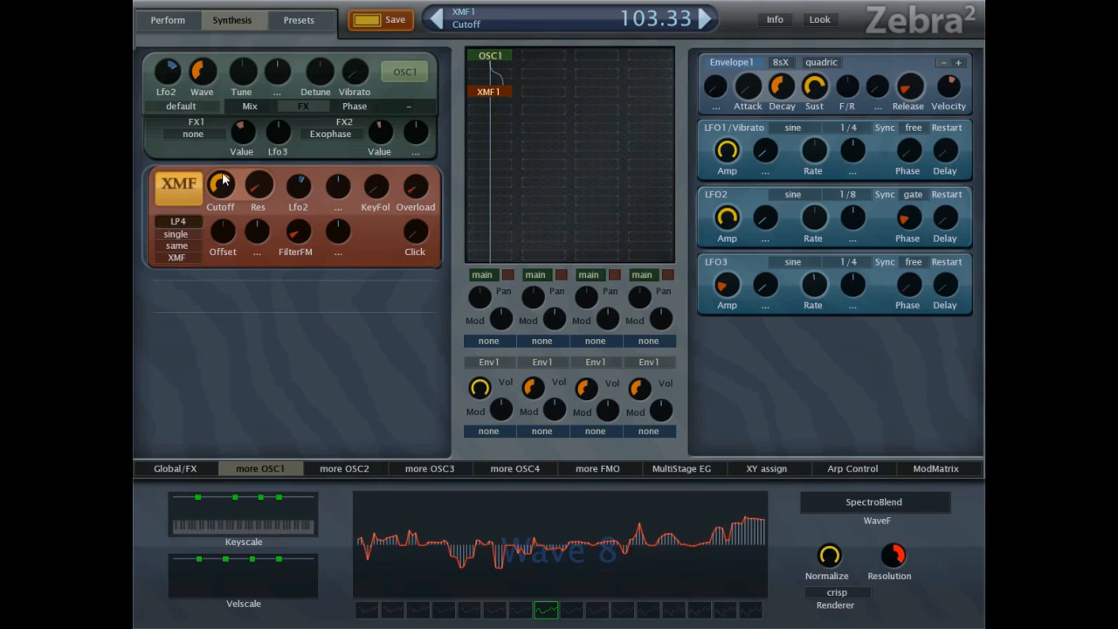
drag(224, 179, 234, 191)
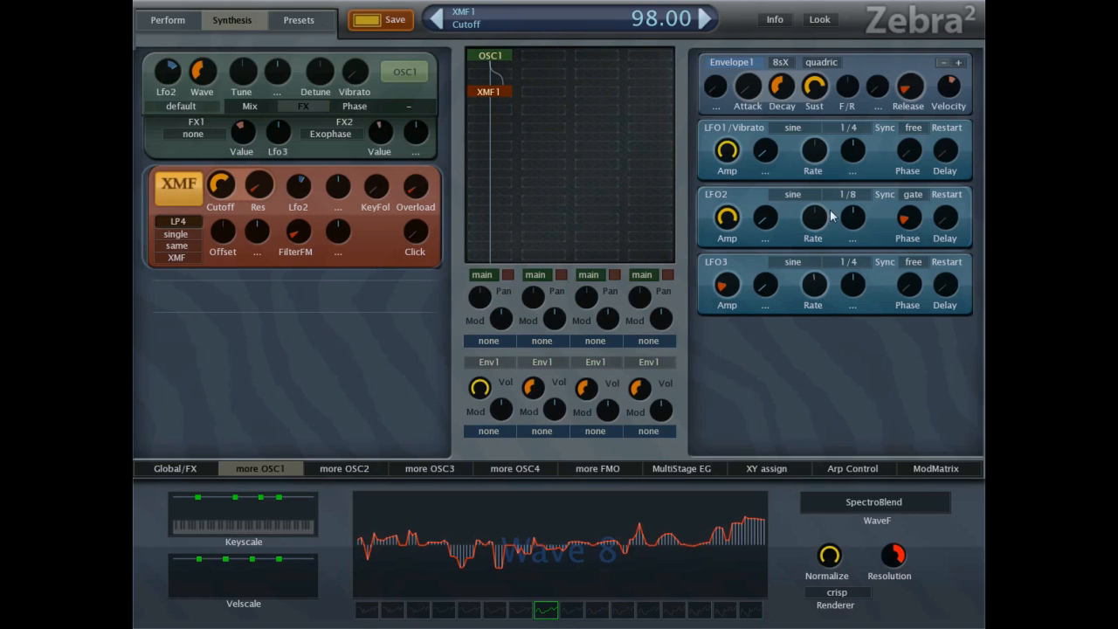
mouse_move(824, 205)
mouse_down()
mouse_move(811, 254)
mouse_move(813, 219)
mouse_up()
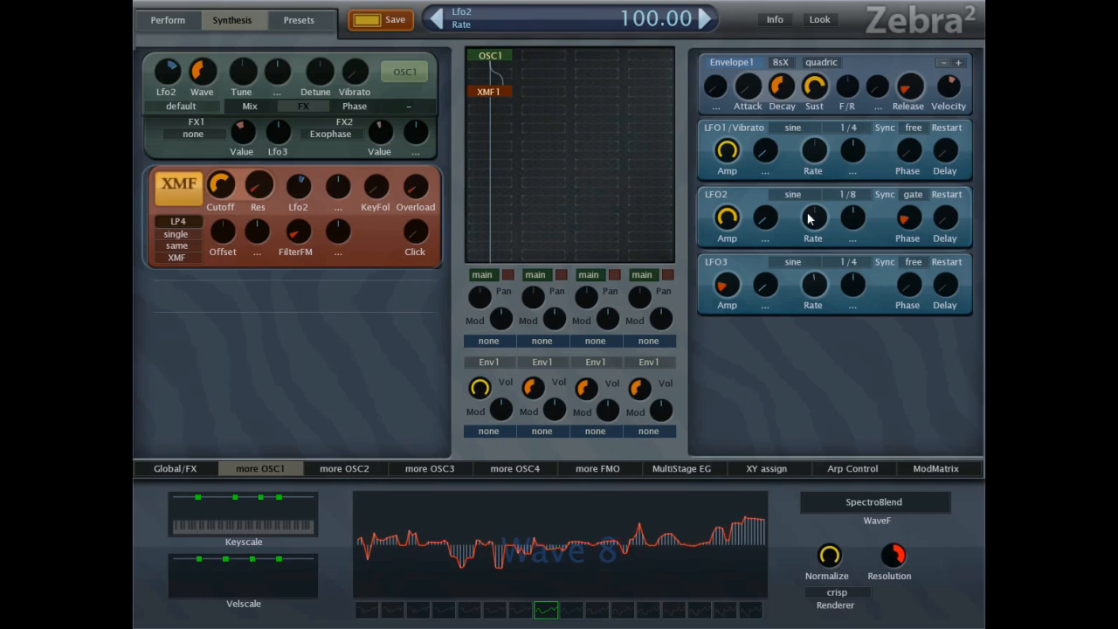
Switch the XMF1 filter to BP4 with lower cutoff, higher overload and FilterFM reset, and set the main output to 125.70.
click(183, 226)
click(214, 261)
drag(220, 185, 231, 214)
drag(424, 195, 428, 110)
double_click(296, 232)
mouse_move(302, 183)
mouse_down()
mouse_move(303, 195)
mouse_move(303, 184)
mouse_up()
click(177, 467)
drag(491, 601, 495, 584)
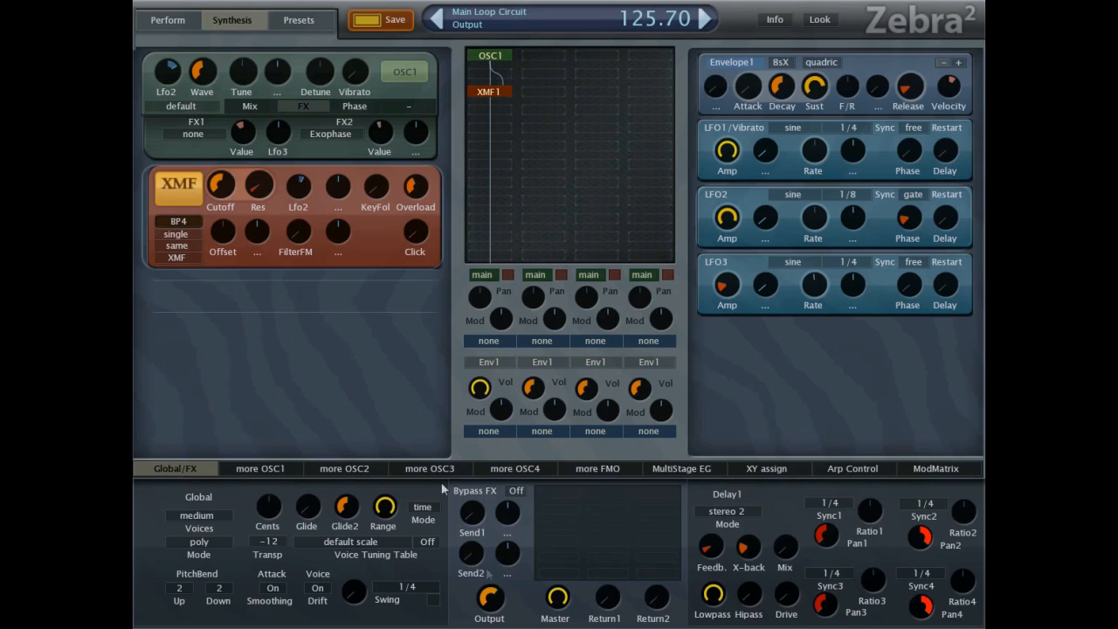
Reset the XMF1 filter's resonance, readjust its cutoff, and set its overload to 13.67 and Lfo2 modulation depth to 29.34.
double_click(254, 209)
drag(222, 193, 231, 172)
drag(414, 186, 423, 250)
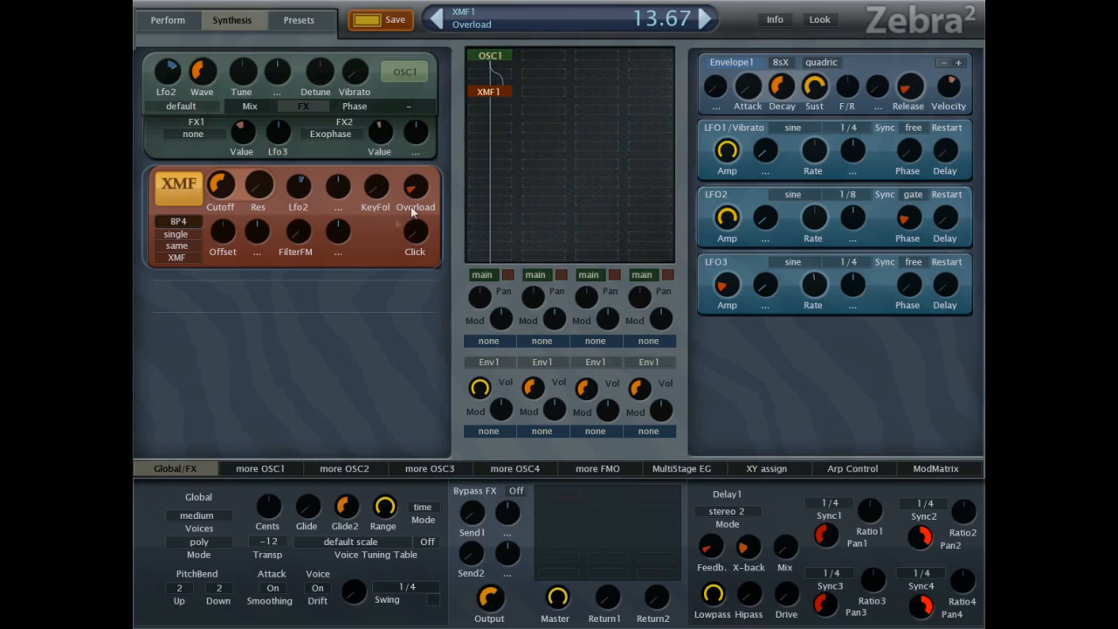
mouse_move(217, 190)
mouse_down()
mouse_move(255, 173)
mouse_move(215, 201)
mouse_up()
drag(297, 186, 305, 197)
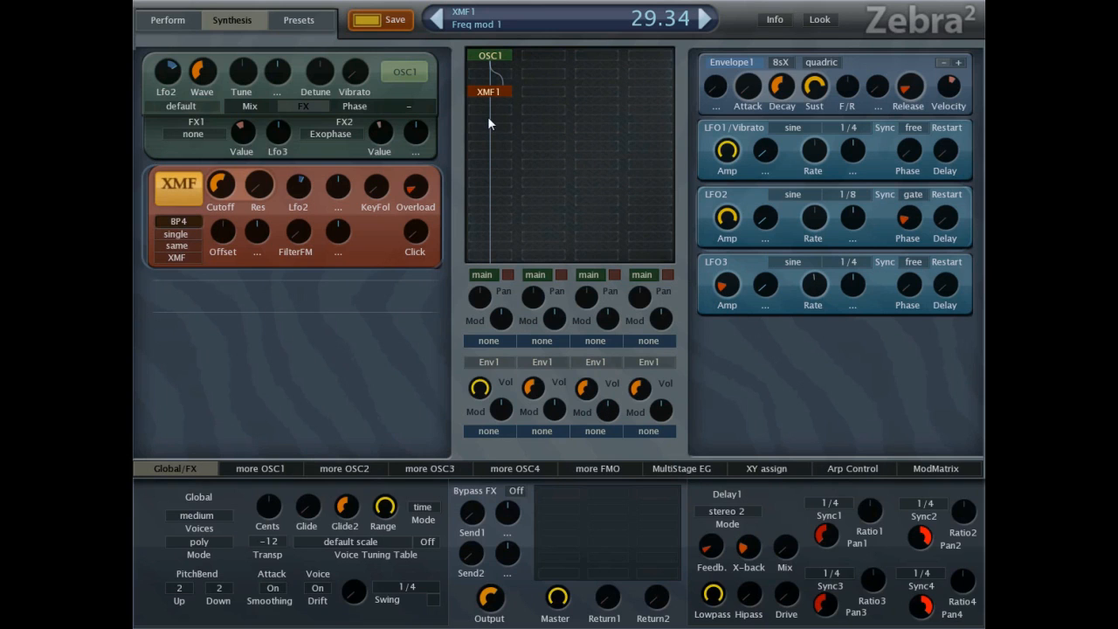
Add a Shape1 module below XMF1 in the first channel, in Wedge mode with raised edge and input and depth 10.67.
click(490, 128)
click(531, 372)
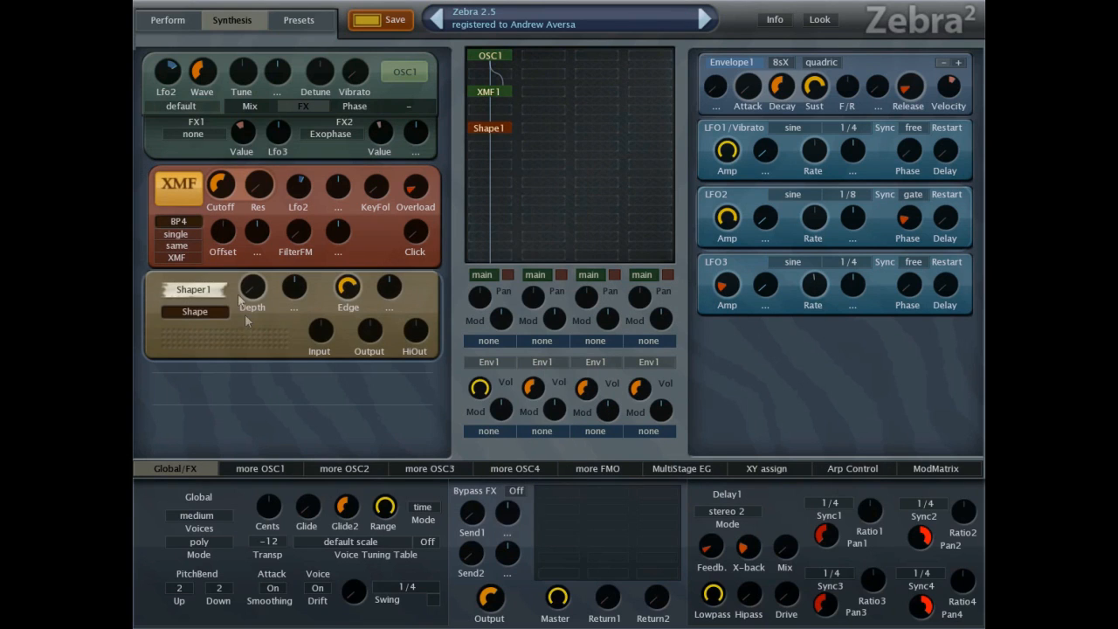
click(210, 312)
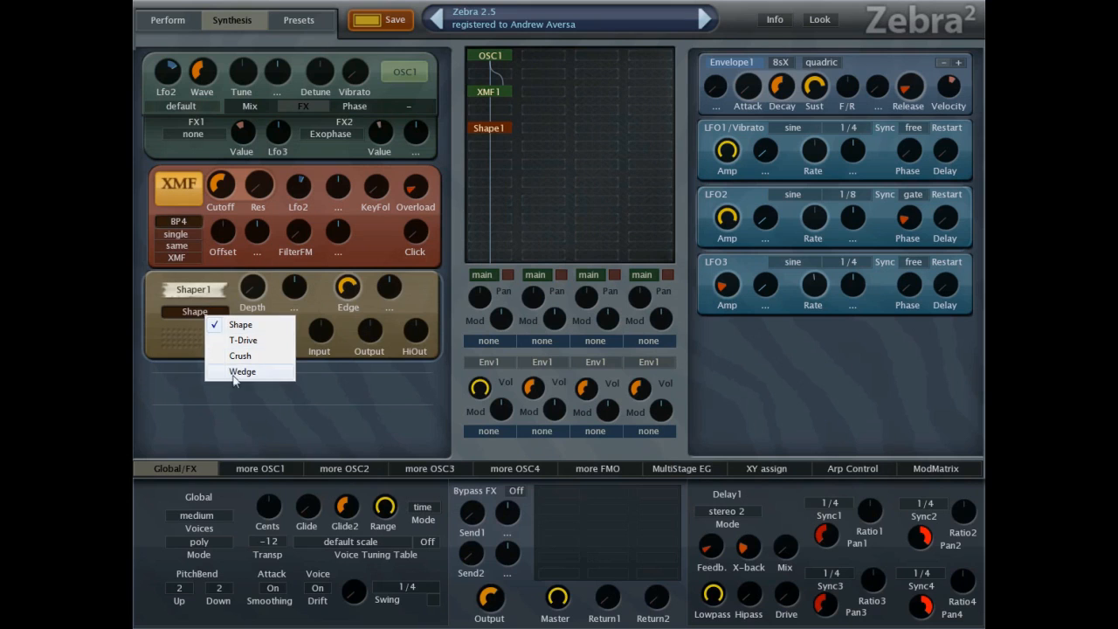
click(231, 374)
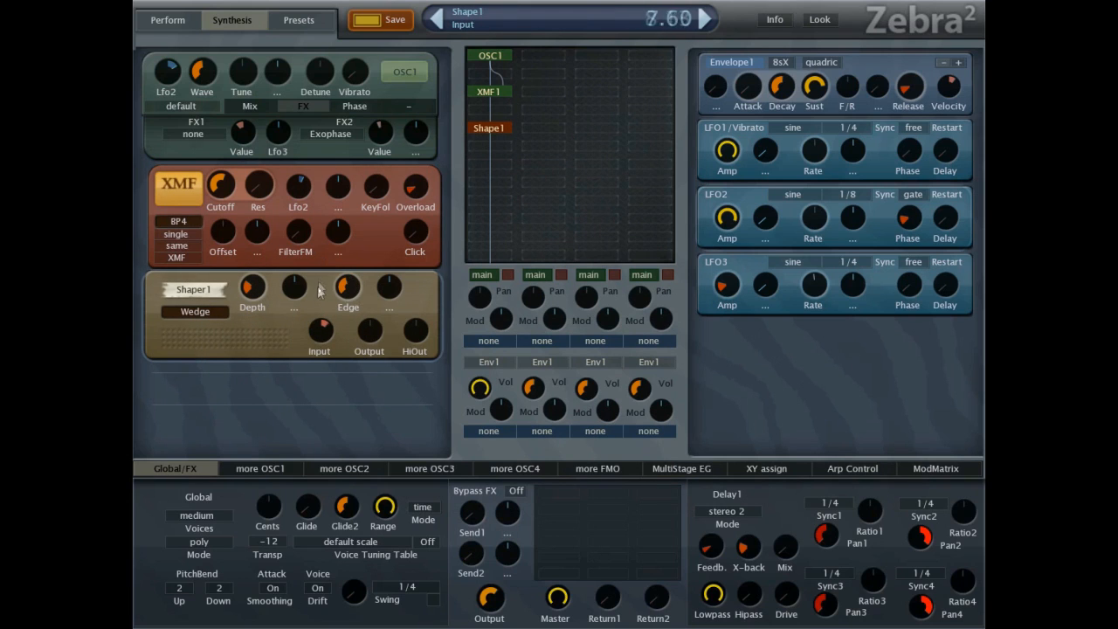
drag(348, 325, 354, 211)
drag(252, 288, 251, 329)
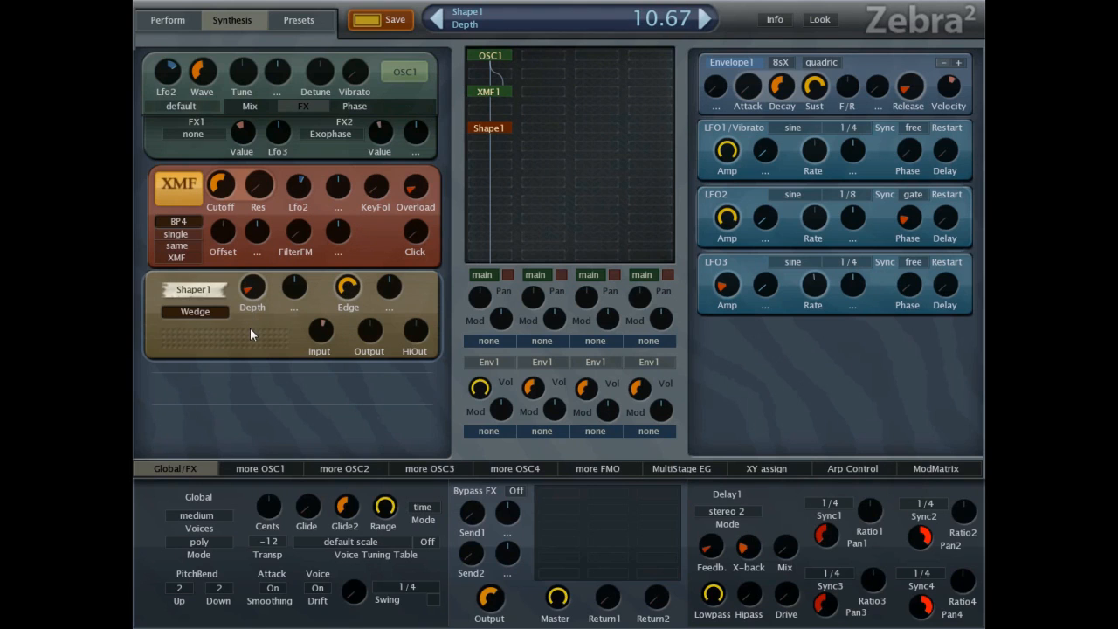
Change the XMF1 filter type to BP2 and set its overload to 0.00.
click(179, 222)
click(205, 248)
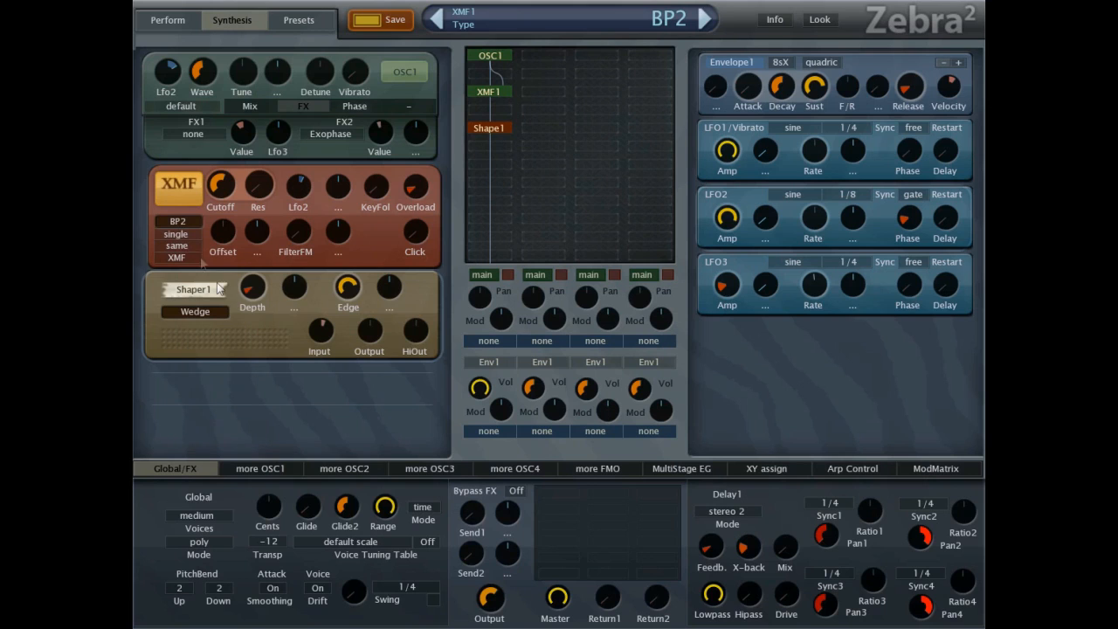
drag(419, 208, 415, 225)
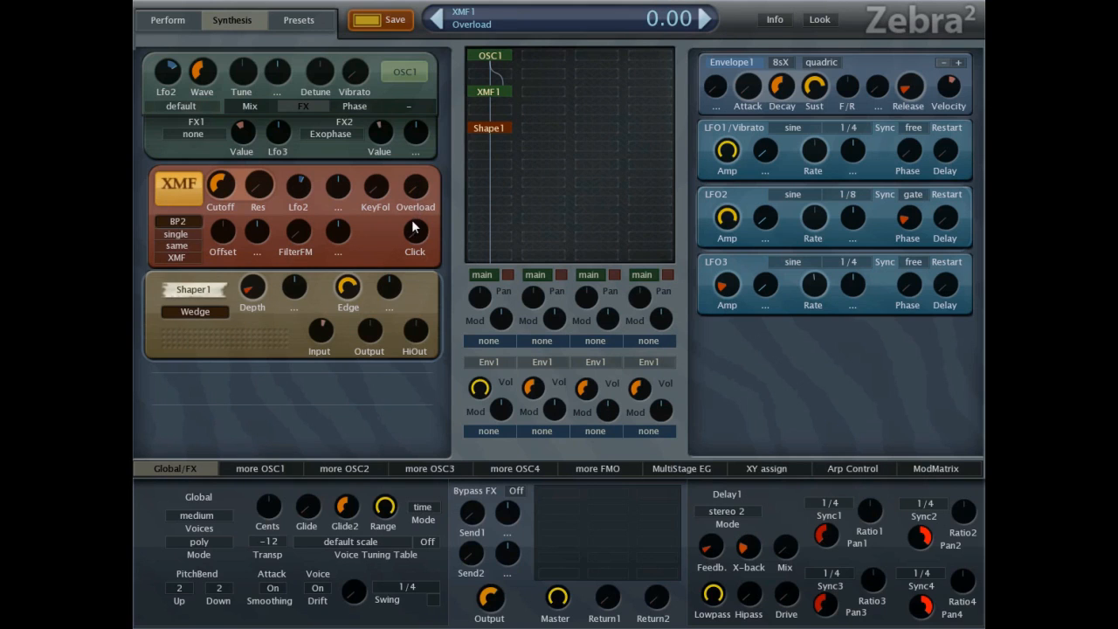
Raise Shaper1's input and output levels and set LFO2's rate to 49.33.
drag(332, 327, 349, 231)
drag(352, 297, 371, 367)
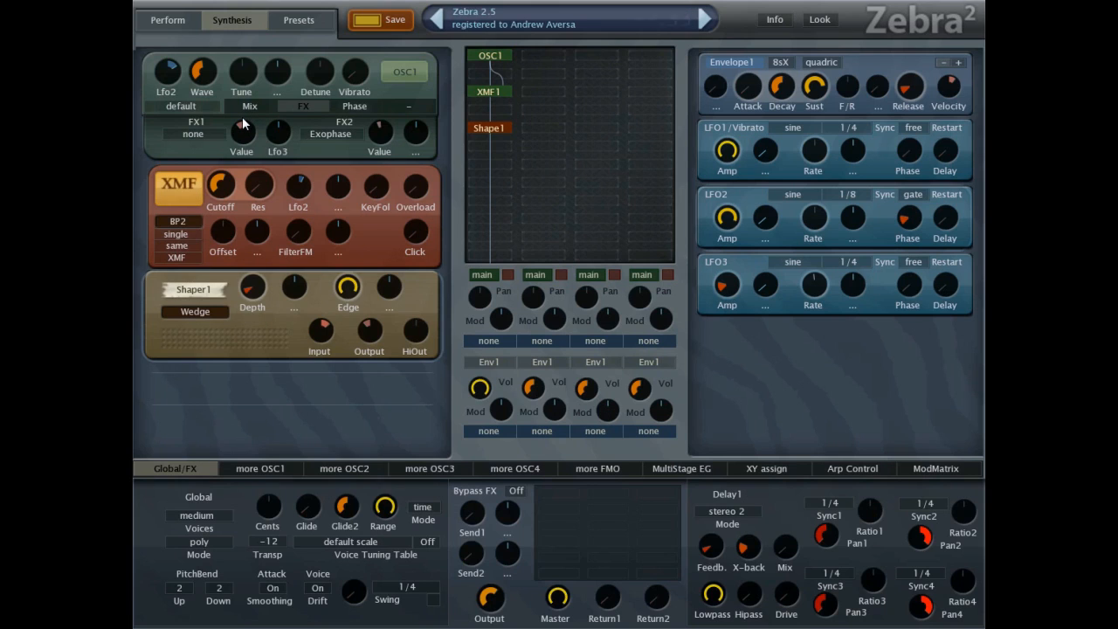
drag(810, 232, 816, 200)
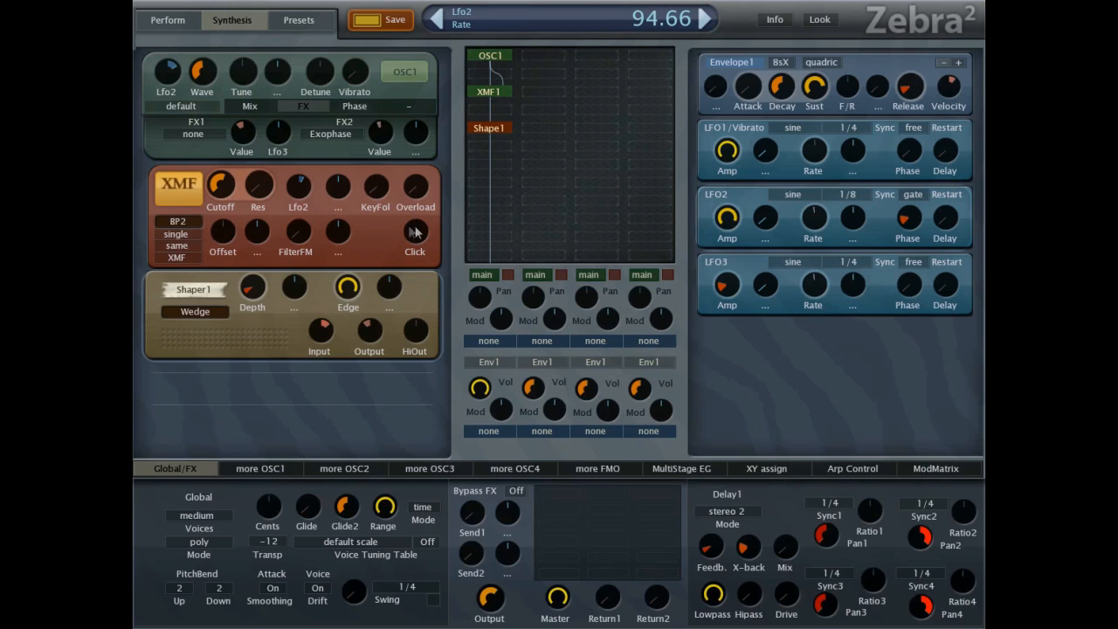
drag(823, 229, 821, 254)
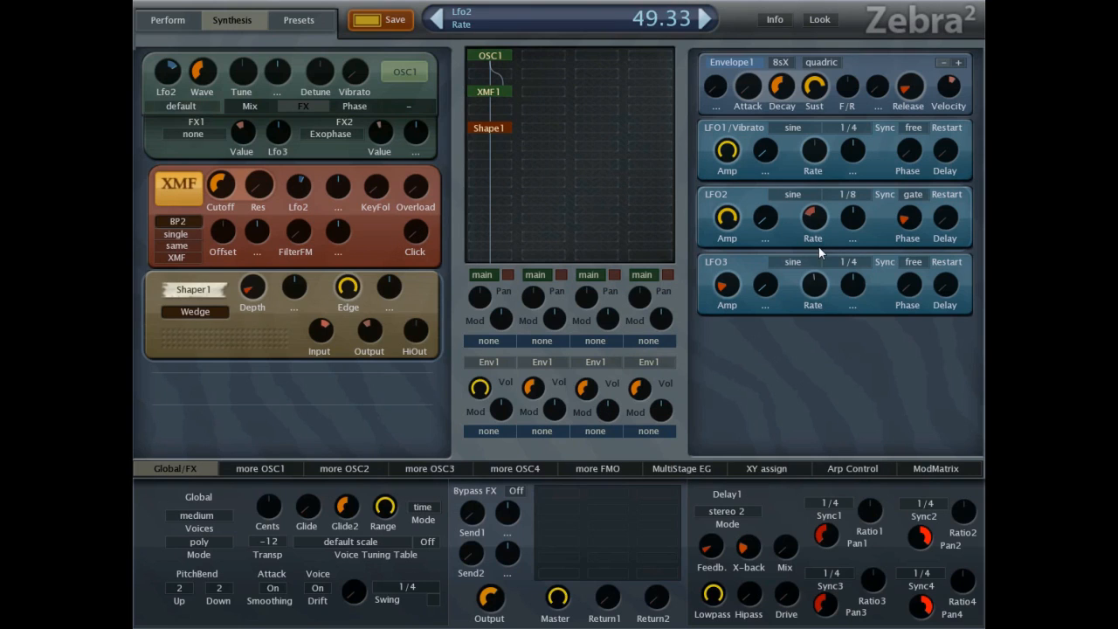
Add OSC2 atop the second channel at channel volume 100, mute the first channel, and set oscillator 2's volume to 200.
click(545, 56)
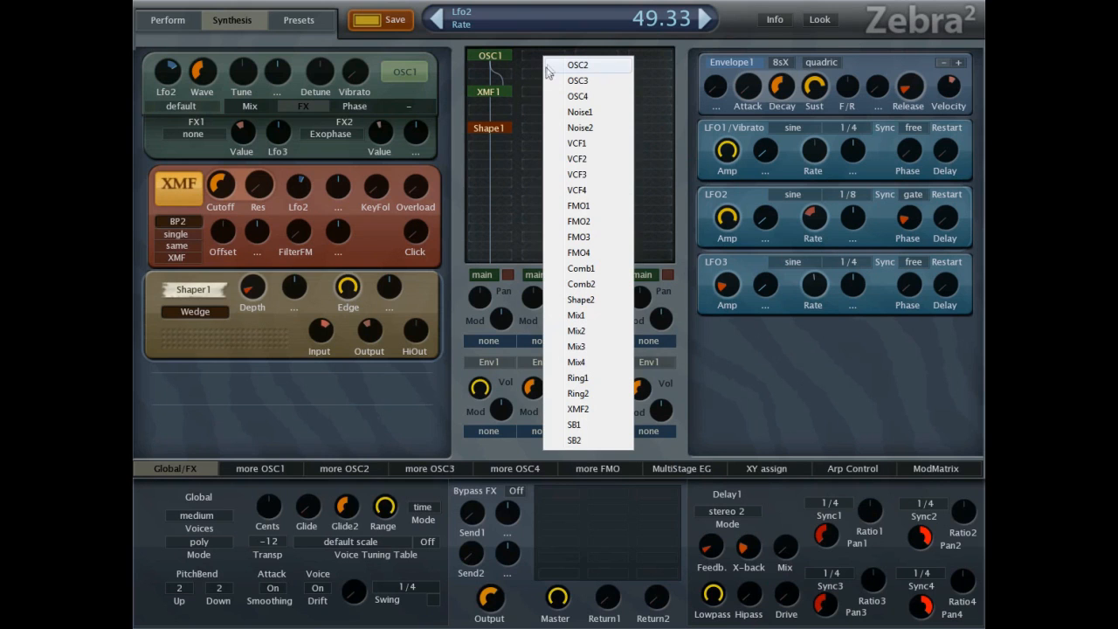
click(568, 66)
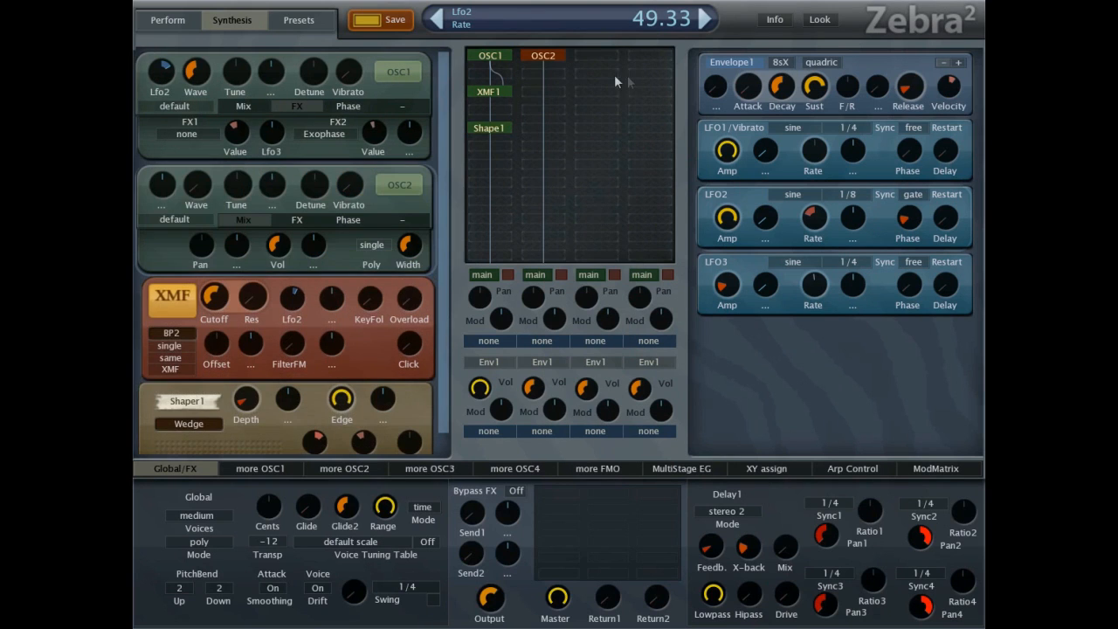
drag(534, 389, 543, 130)
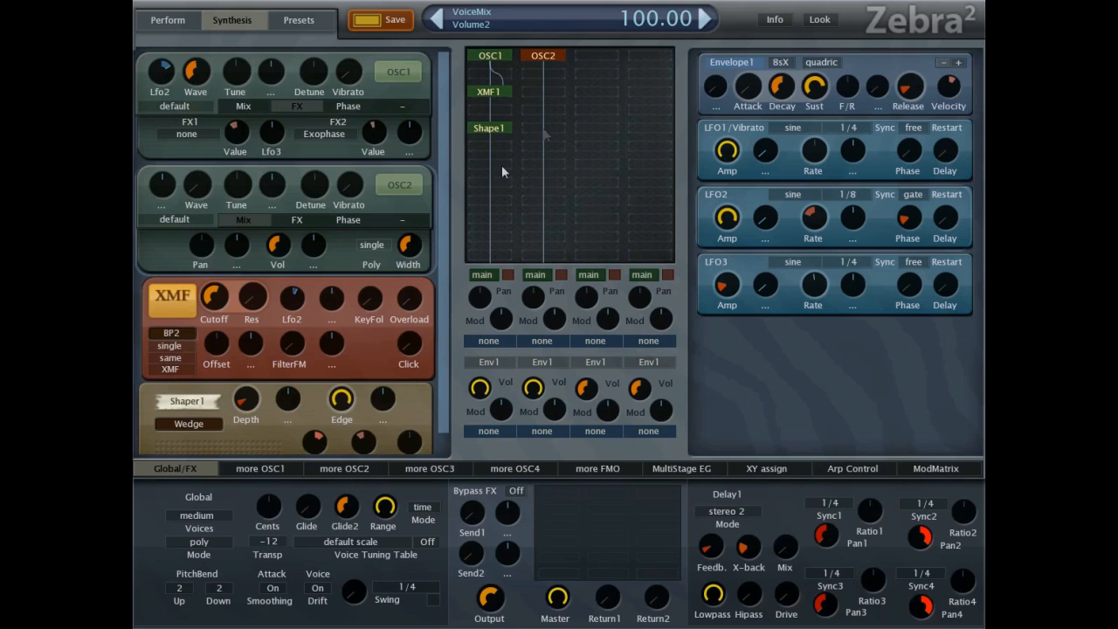
click(508, 276)
drag(281, 248, 294, 230)
Set oscillator 2's FX1 to Brilliance and adjust its value.
click(297, 219)
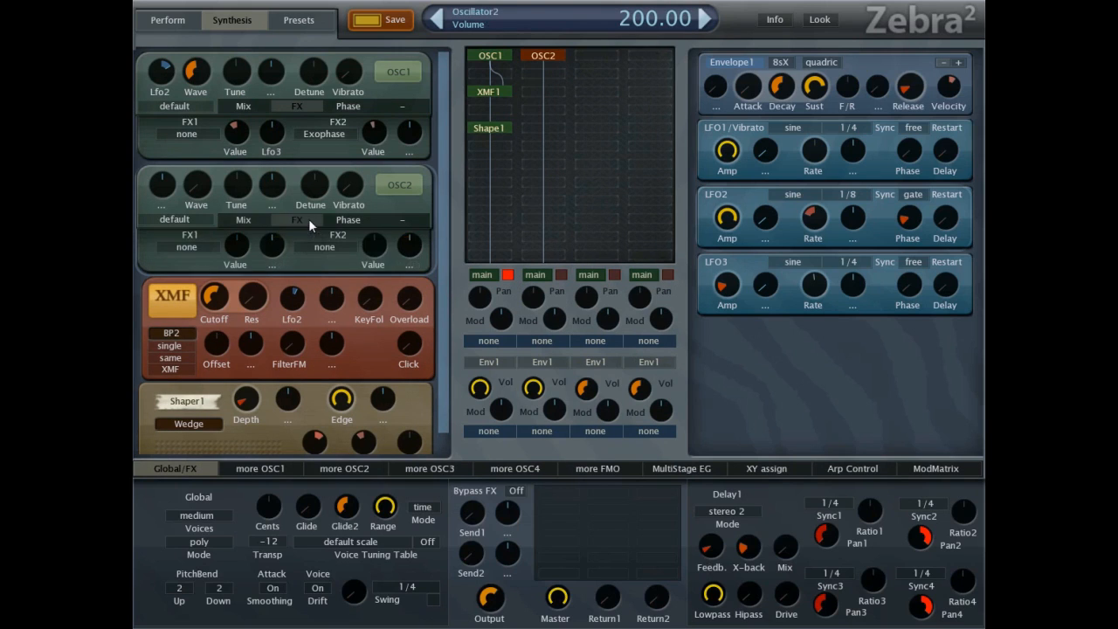
click(214, 249)
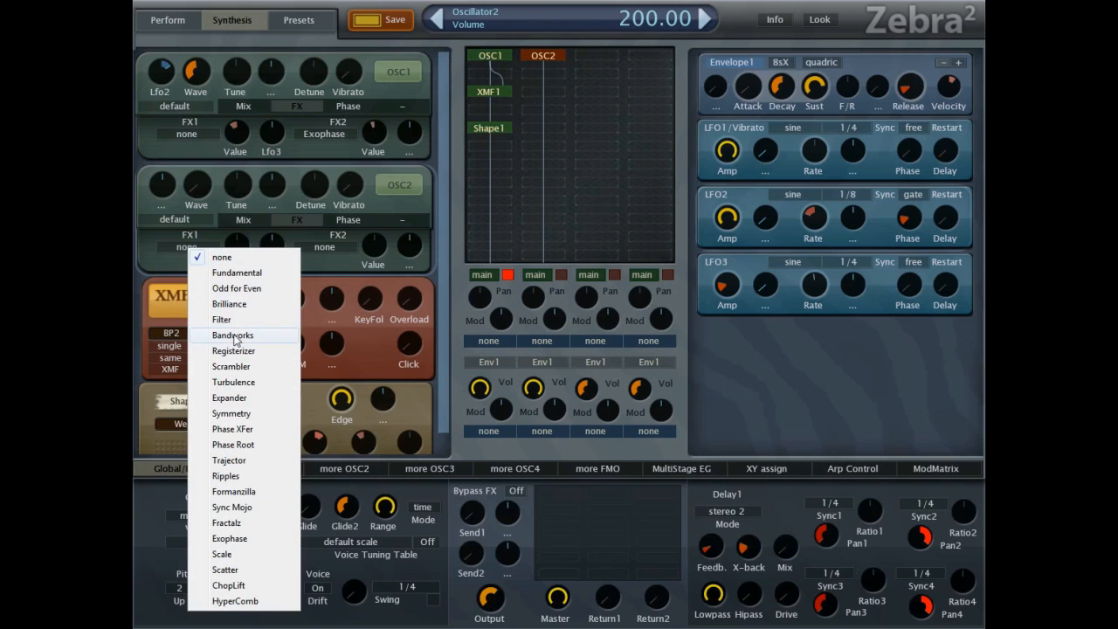
click(229, 304)
drag(235, 246, 236, 282)
Set oscillator 2's volume to 152 and poly mode to dual with width 100, and unmute the first channel.
click(244, 220)
drag(285, 243, 288, 277)
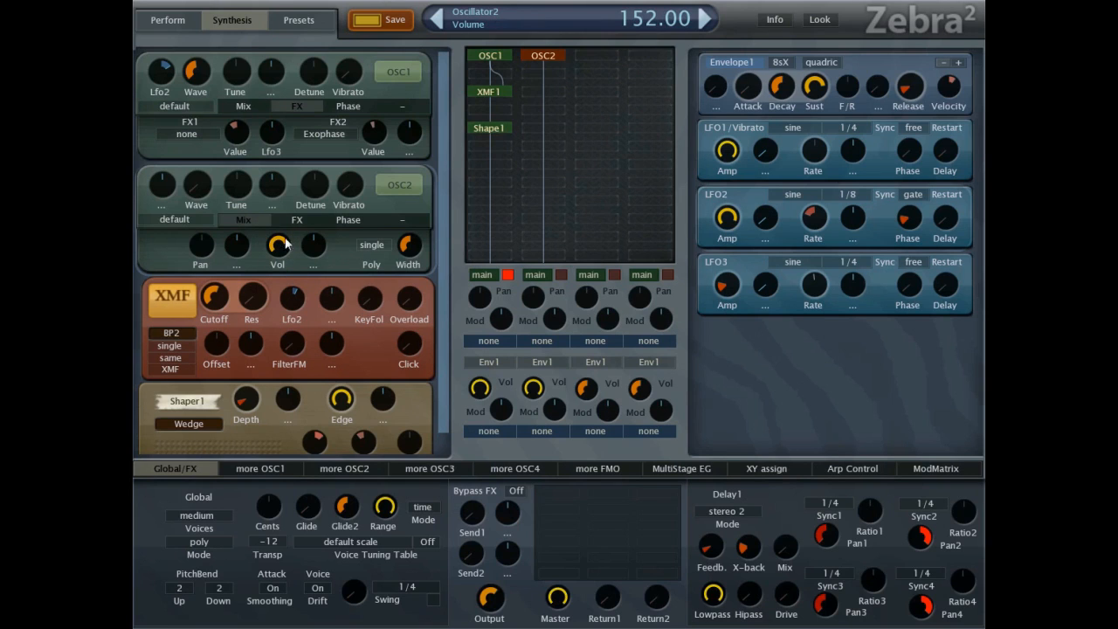
click(372, 247)
click(398, 278)
drag(409, 245, 425, 74)
click(508, 275)
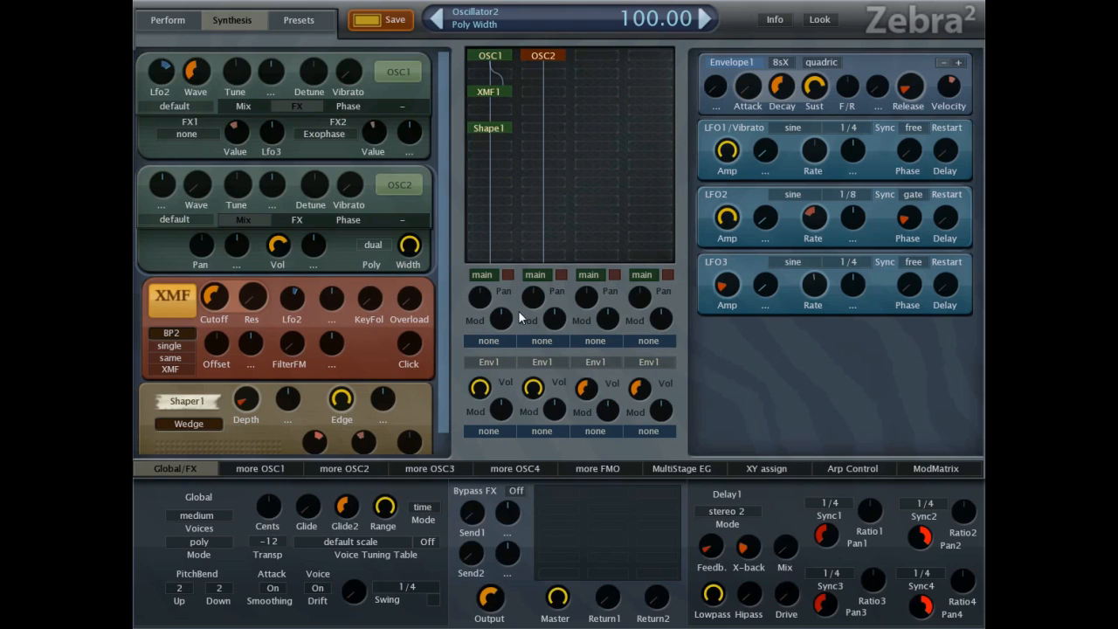
Set LFO2's rate to 97.33 and oscillator 2's FX1 to none.
drag(811, 225, 817, 192)
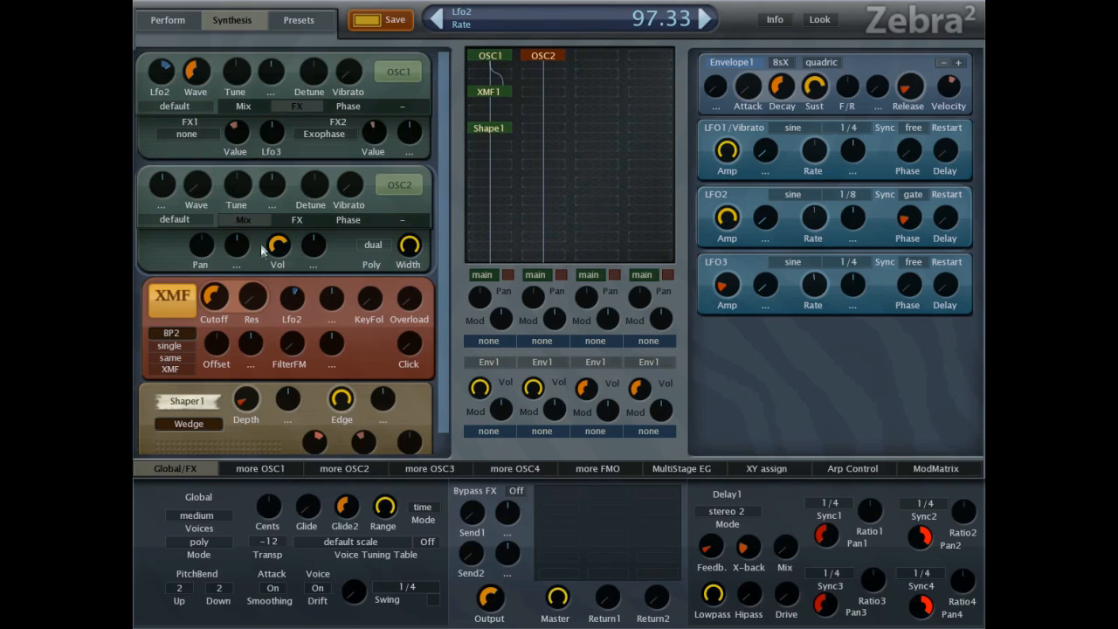
click(297, 222)
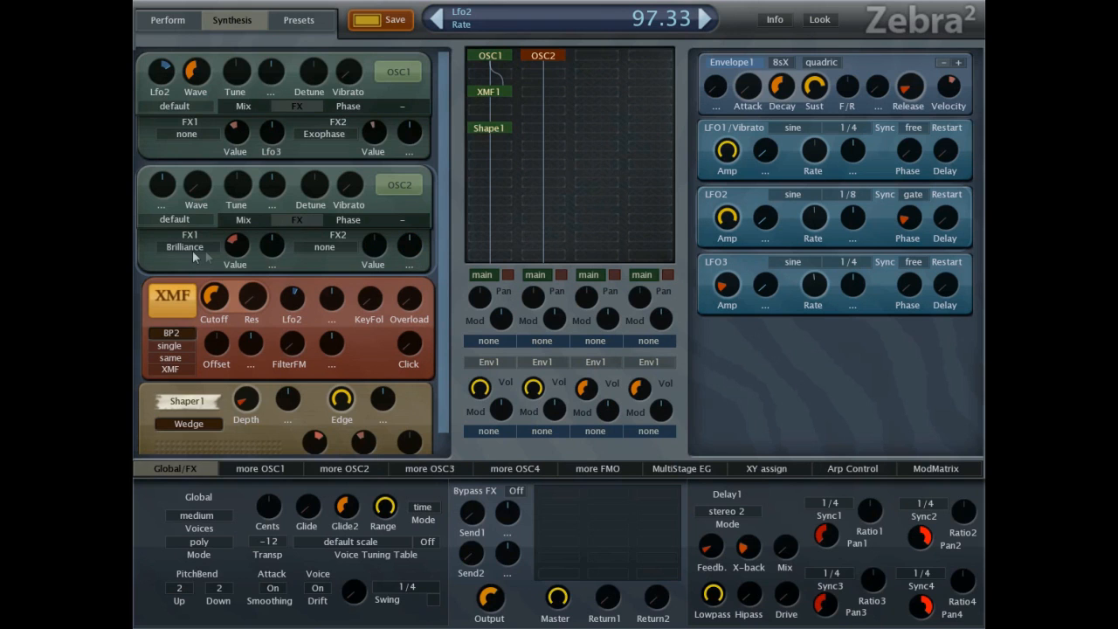
click(196, 253)
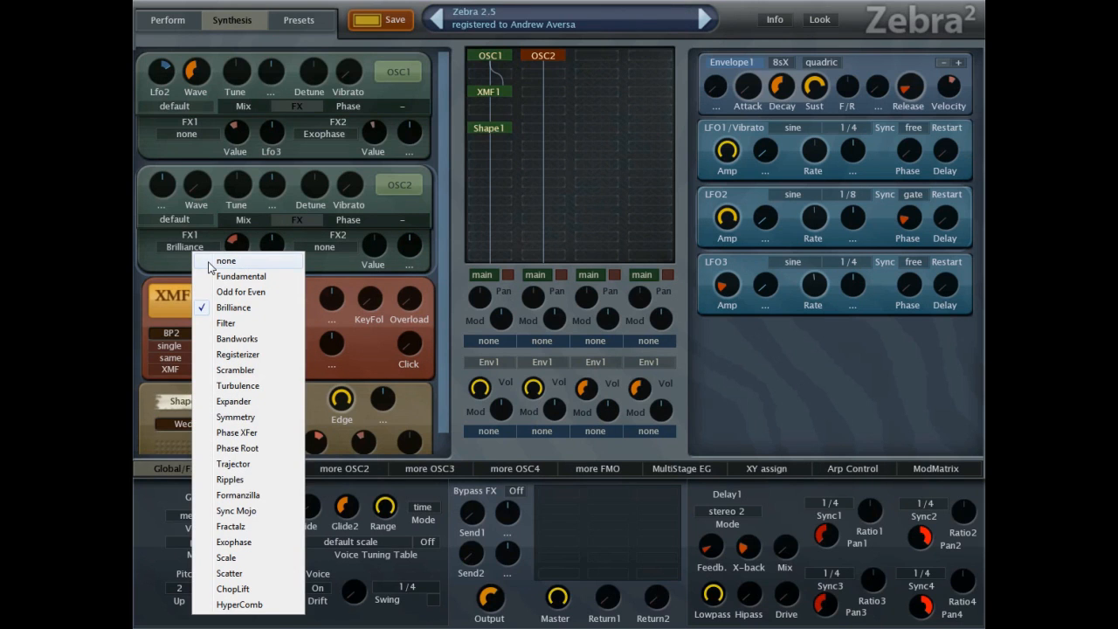
click(212, 261)
click(244, 220)
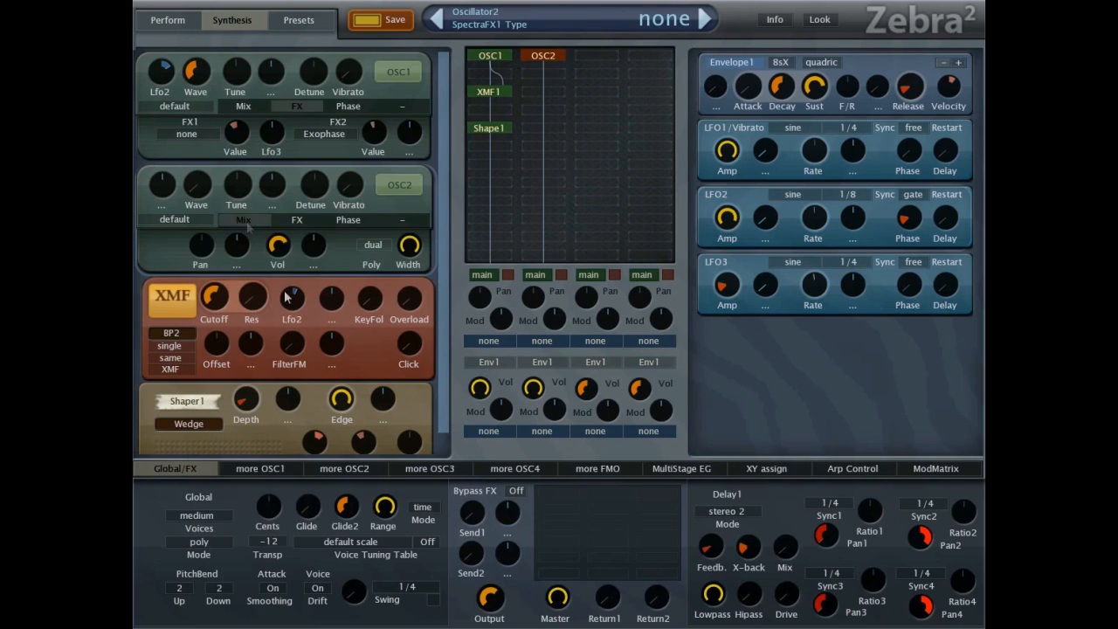
Switch oscillator 2's waveform type to SpectroBlend and raise only the first harmonic of Wave 1.
click(328, 469)
click(869, 503)
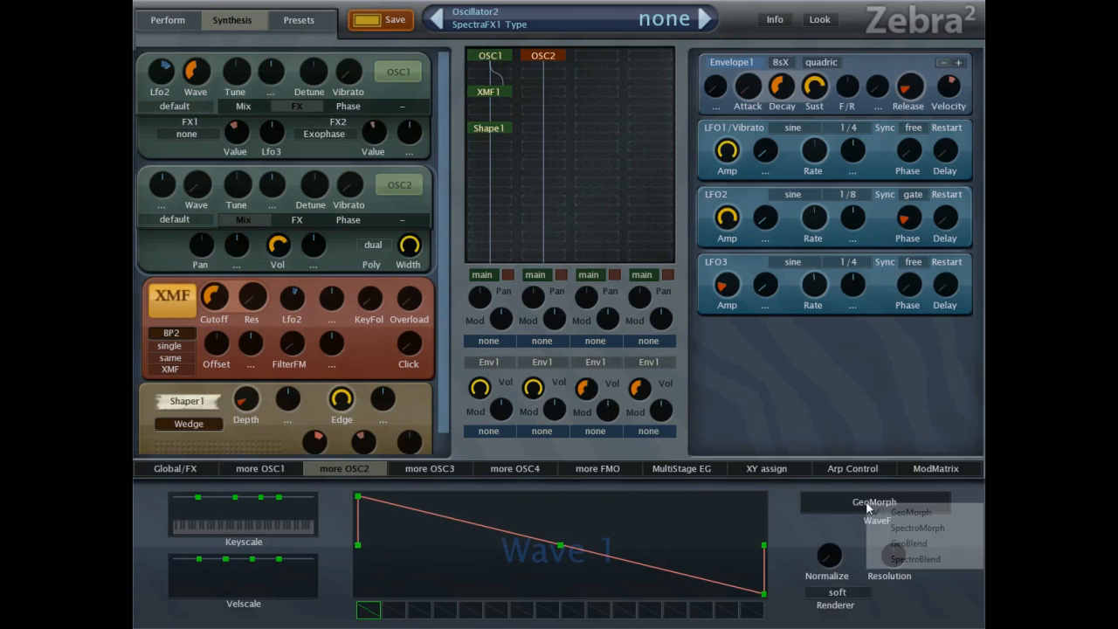
click(909, 559)
click(356, 510)
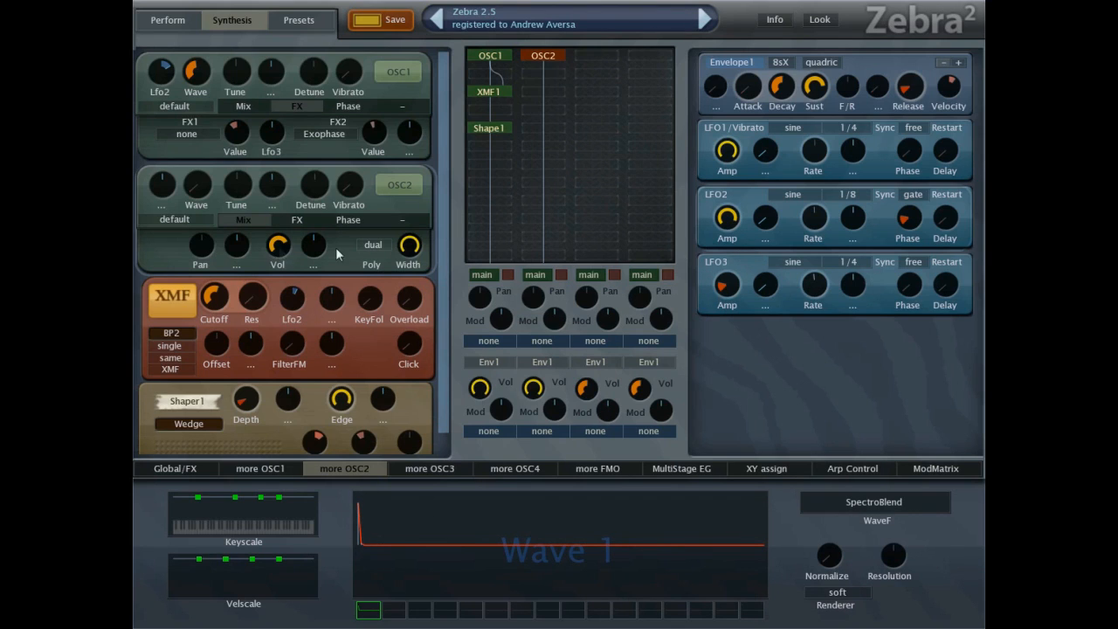
Set oscillator 2's poly mode to single with a lower volume, and LFO2's rate to 113.33.
click(373, 244)
click(391, 252)
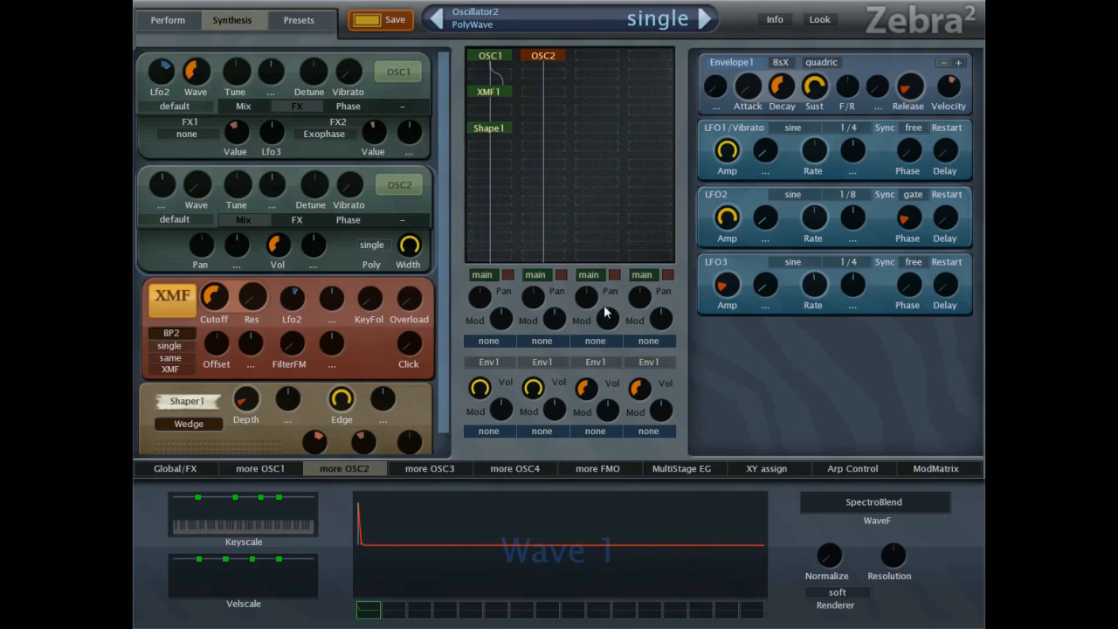
drag(737, 226, 732, 225)
mouse_move(811, 219)
mouse_down()
mouse_move(814, 242)
mouse_move(827, 186)
mouse_move(820, 264)
mouse_move(816, 166)
mouse_move(819, 262)
mouse_move(818, 210)
mouse_up()
Add a Rev1 reverb to the global effects grid, lowering its wet level to 14 and its feedback, and raising its damping.
click(176, 470)
click(548, 488)
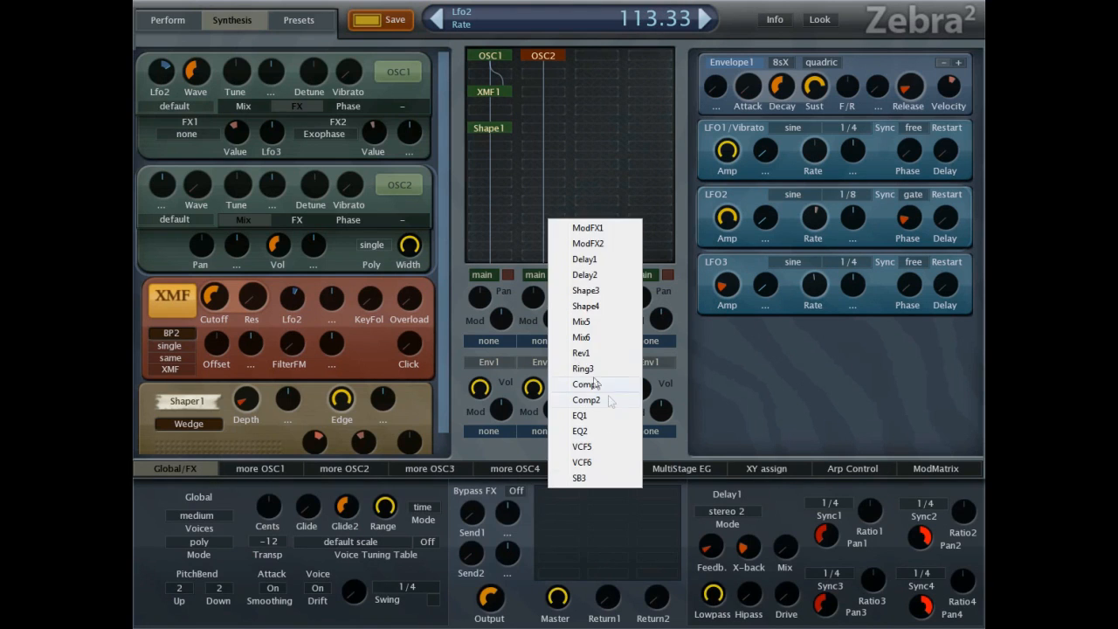
click(581, 353)
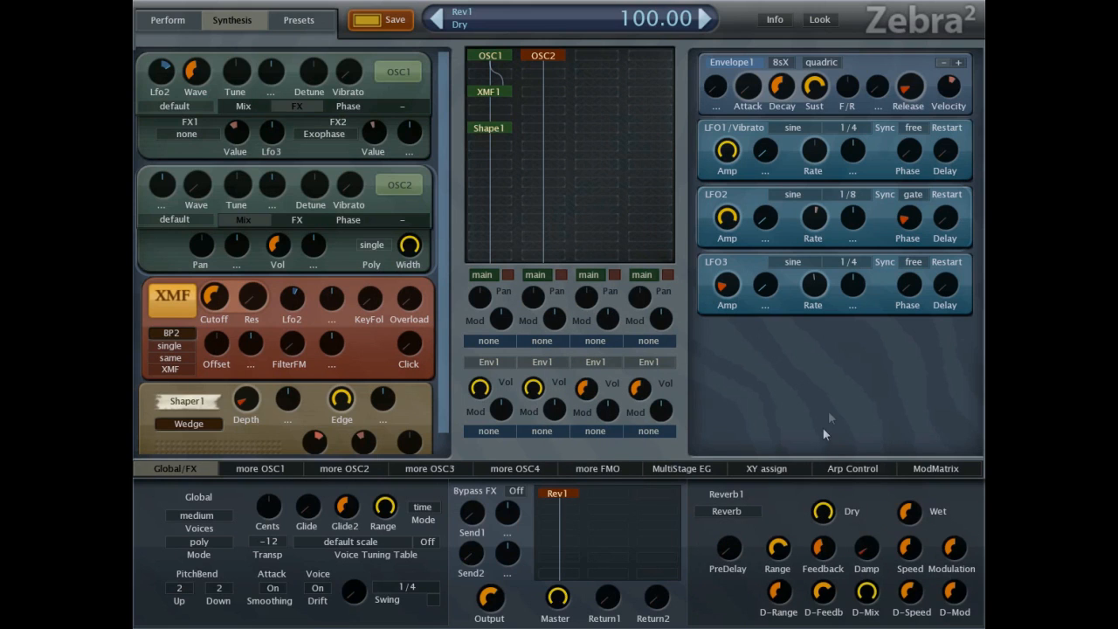
drag(909, 514, 893, 601)
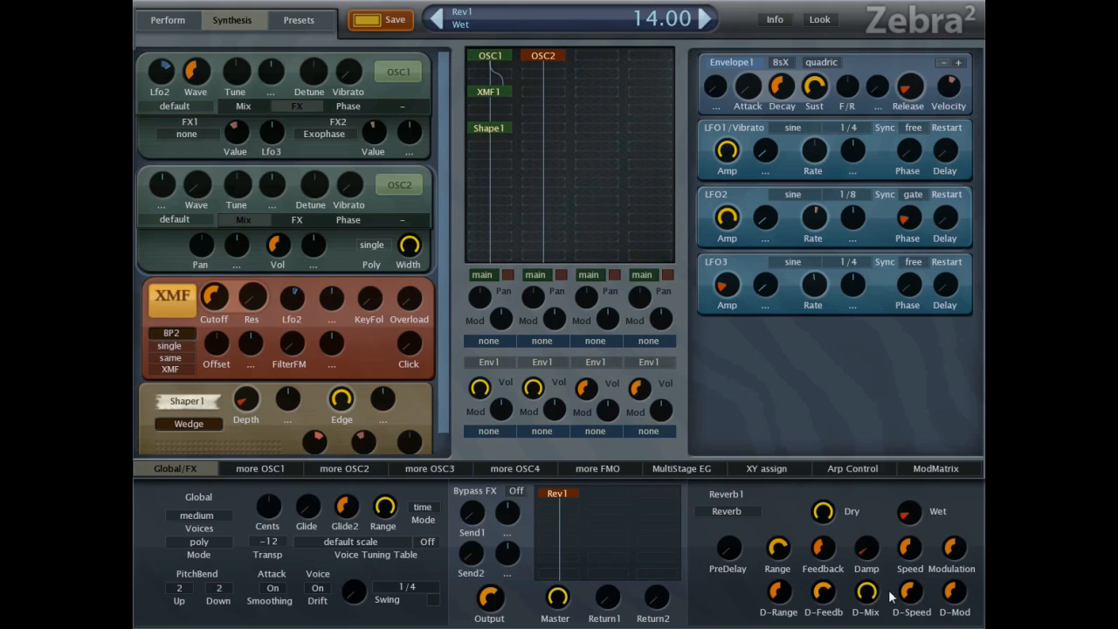
drag(825, 552, 822, 623)
drag(872, 521, 895, 460)
drag(866, 546, 866, 510)
Switch the reverb's mode to MetalVerb and set its wet level to 41.67.
click(730, 511)
click(744, 533)
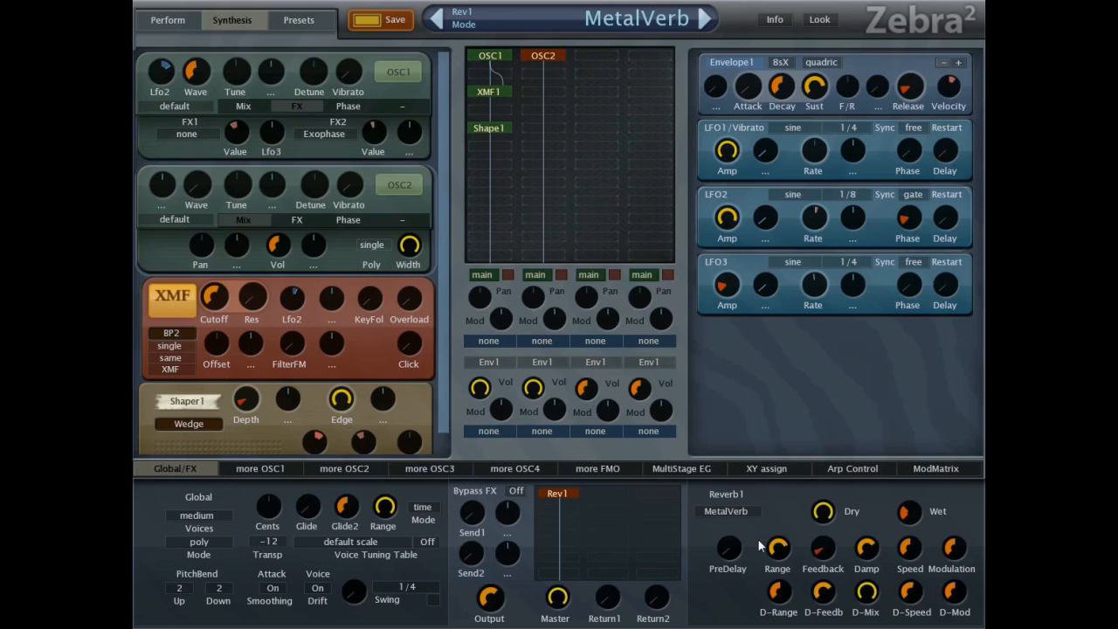
drag(827, 550, 903, 533)
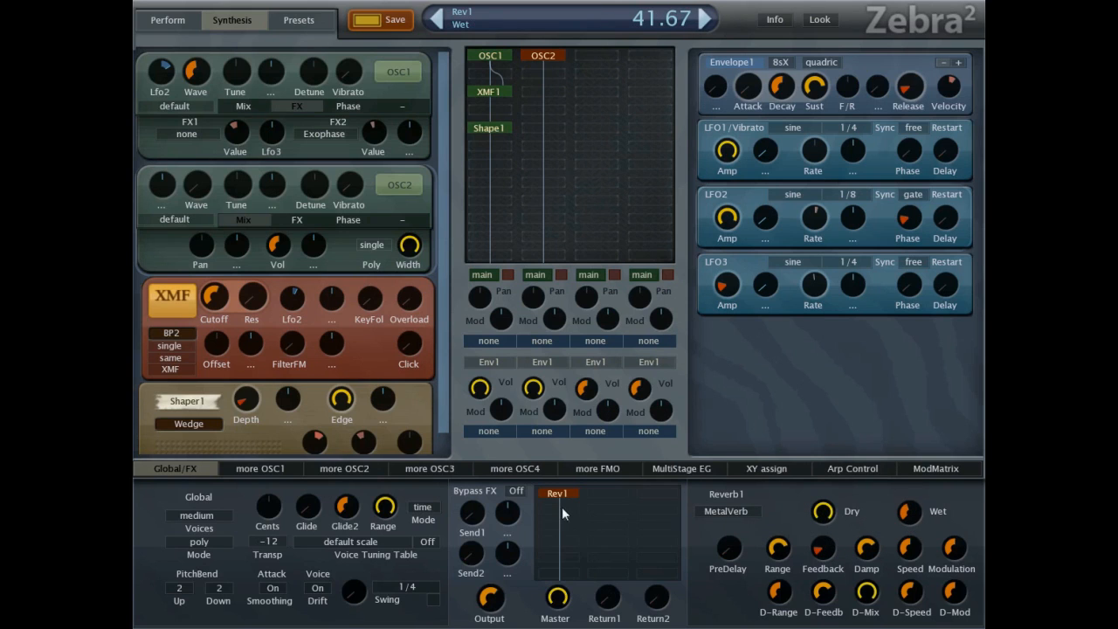
Add a Delay1 effect below the reverb with Sync1 at 1/8 dot, Sync3 at 1/8, low feedback and a mix of 12.66.
click(603, 523)
click(614, 295)
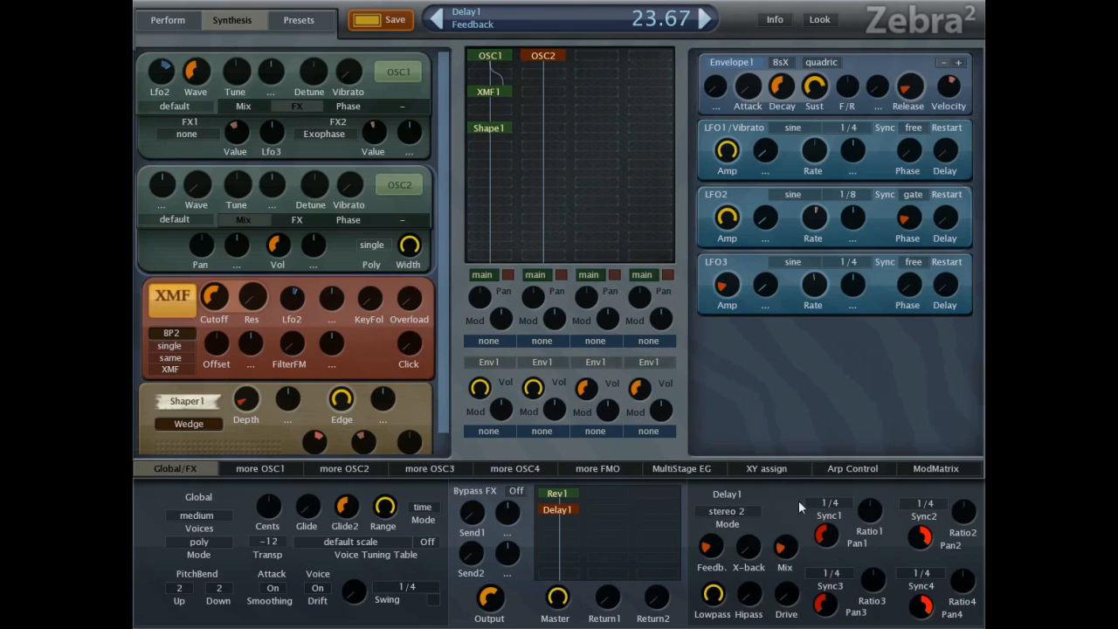
click(831, 503)
click(878, 385)
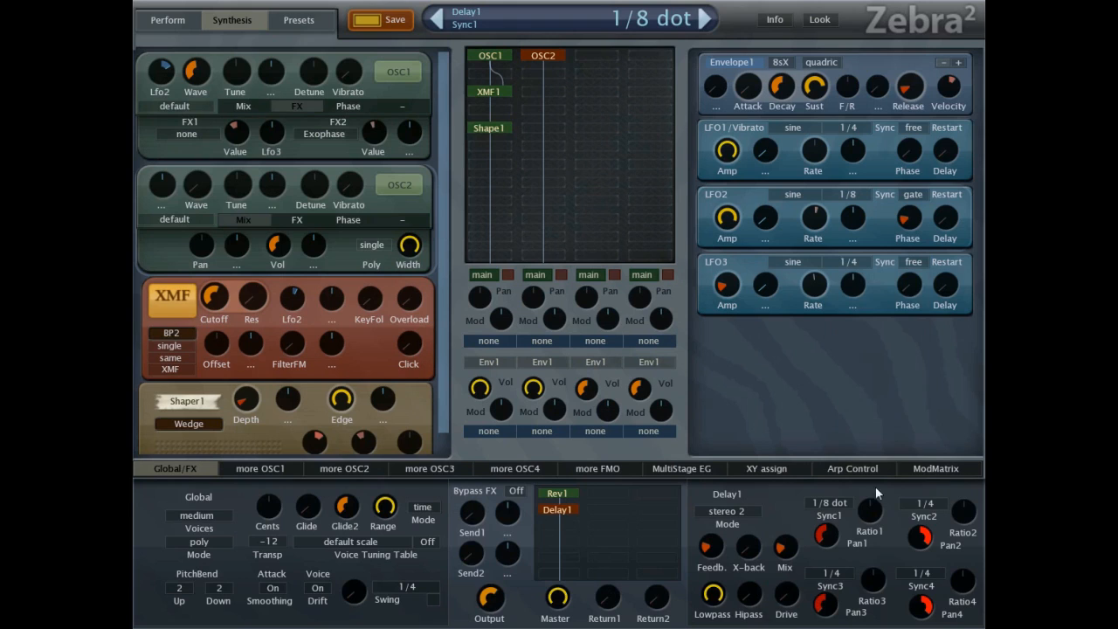
click(830, 572)
click(874, 364)
drag(710, 552, 710, 562)
mouse_move(783, 550)
mouse_down()
mouse_move(802, 566)
mouse_move(791, 570)
mouse_up()
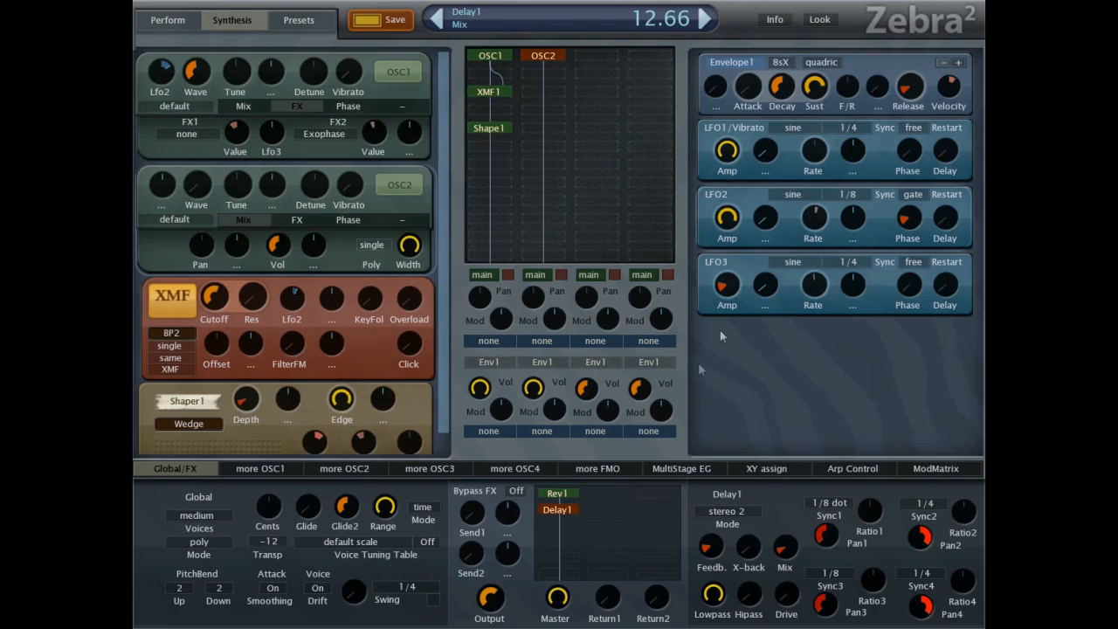
Set LFO2's rate to 78.66 and save the patch as a preset named Dirty Dub Bass.
mouse_move(814, 220)
mouse_down()
mouse_move(812, 259)
mouse_move(797, 233)
mouse_up()
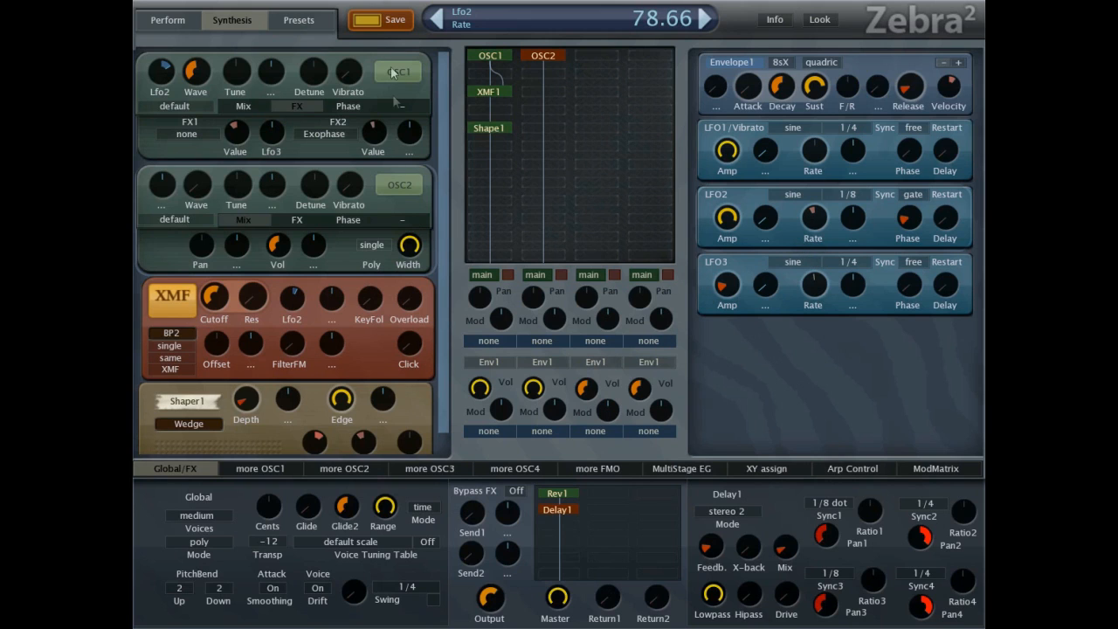
click(367, 21)
drag(486, 180, 177, 187)
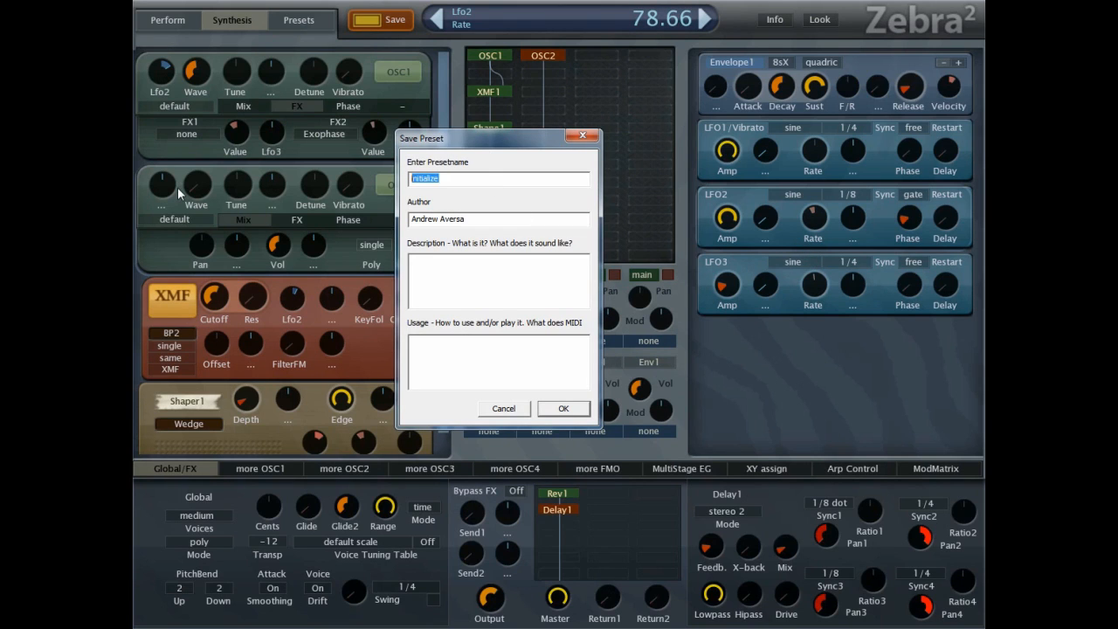
text(Dirty Dub Bass)
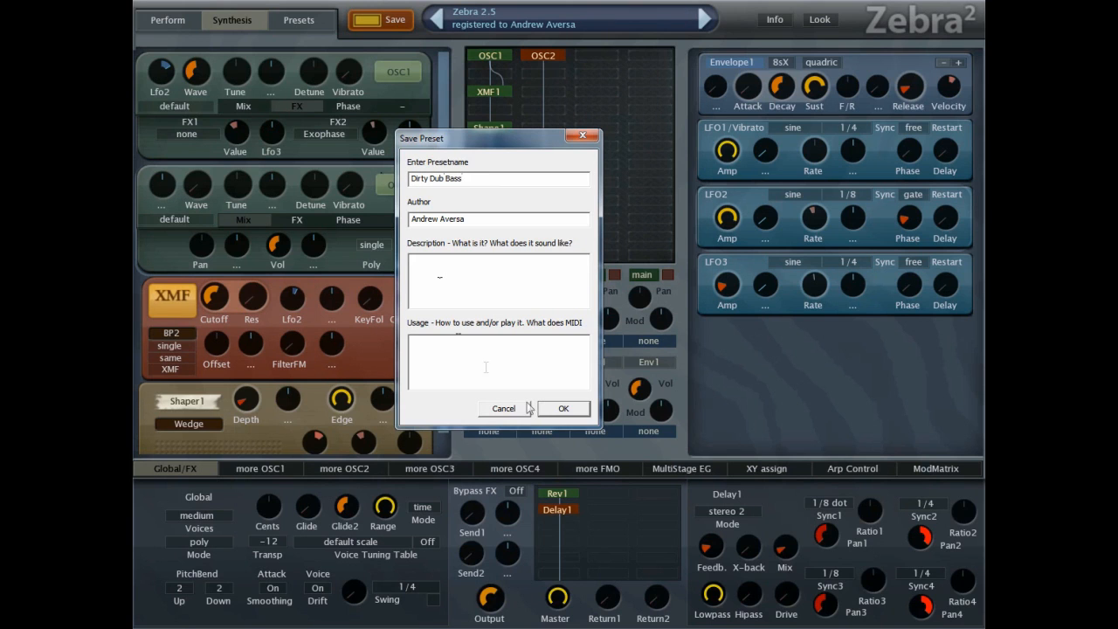
click(563, 408)
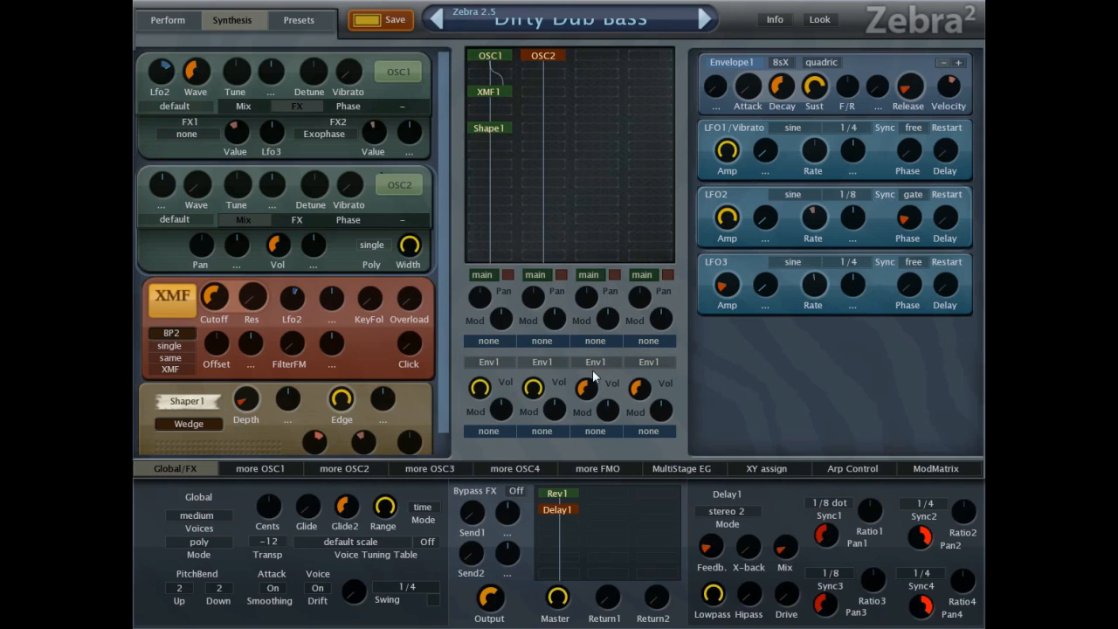
Load the Decimate Bitbass preset, set its main output to 128.37 and show its synthesis modules.
click(310, 22)
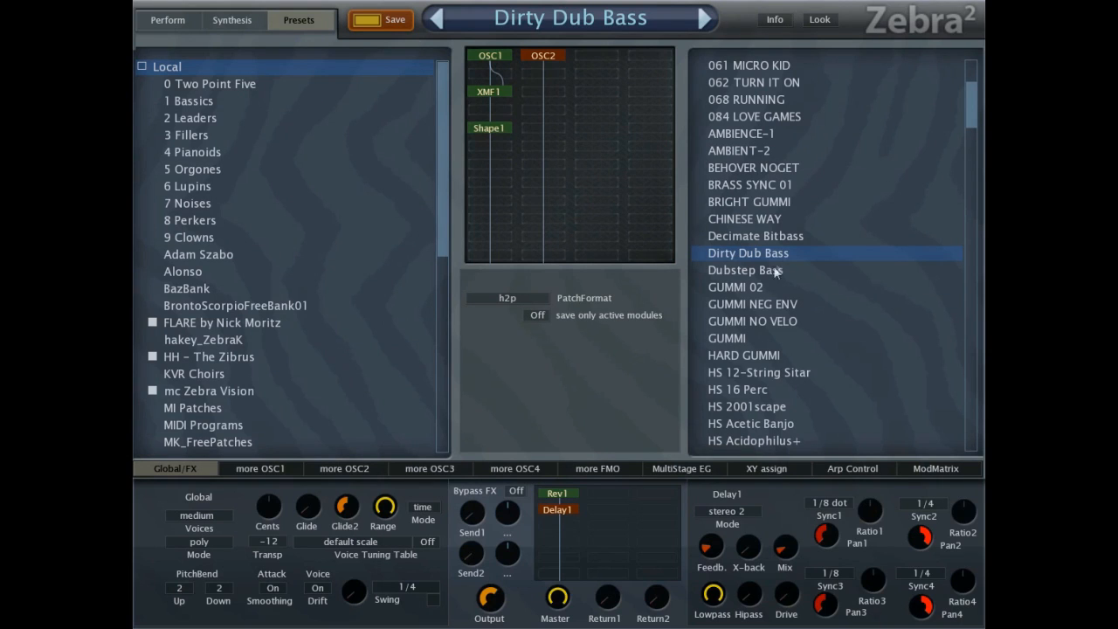
click(776, 235)
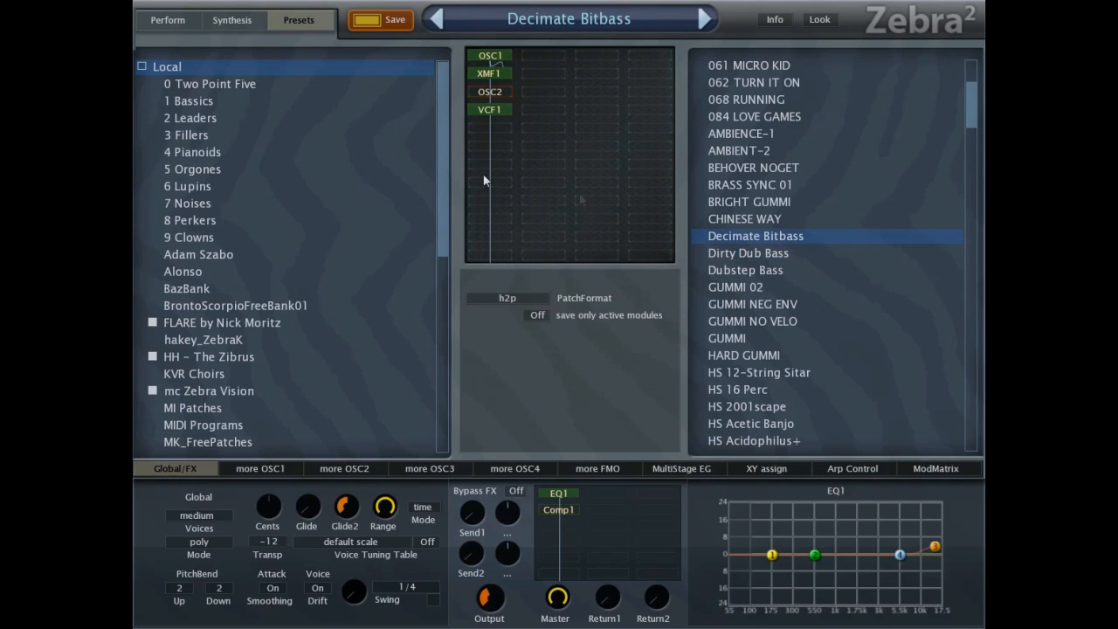
mouse_move(496, 583)
scroll(496, 584, up, 2)
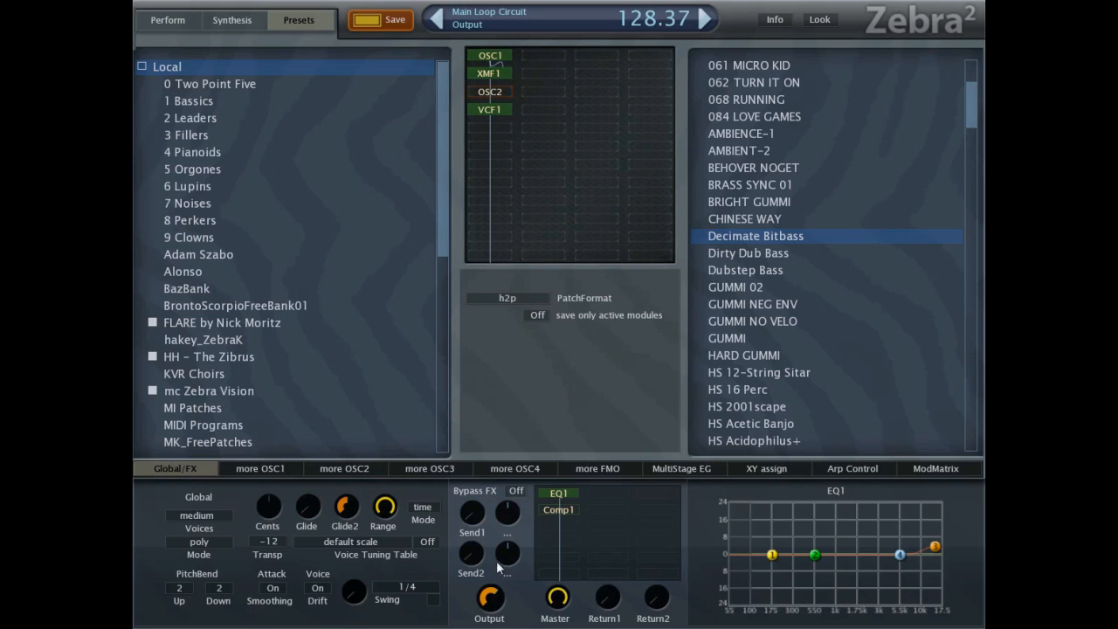
click(253, 19)
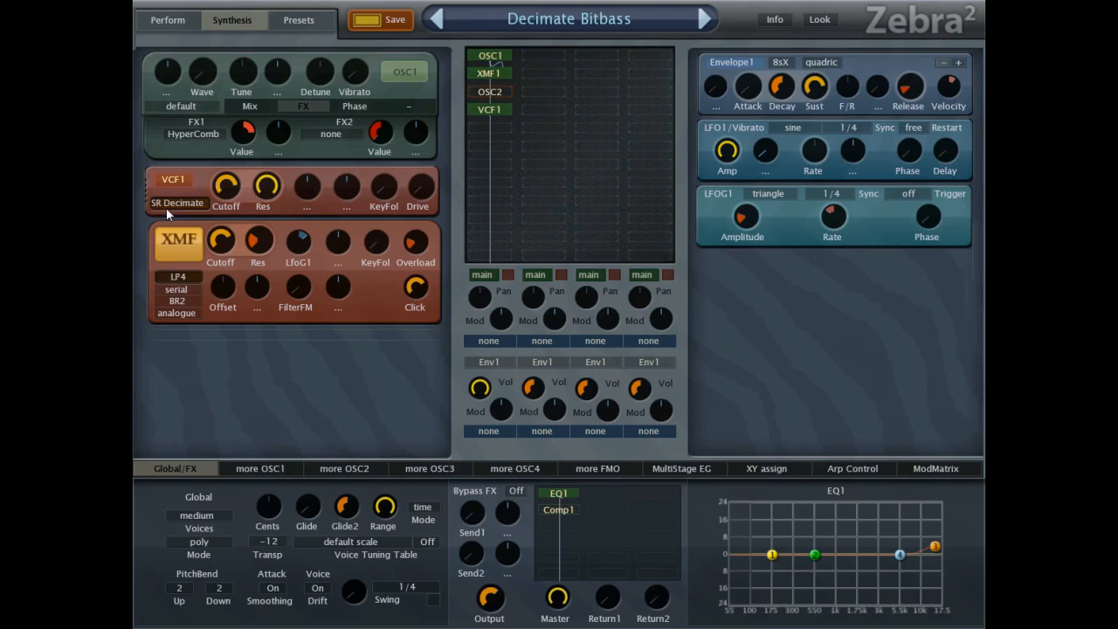
Load the Dubstep Bass preset, set its main output to 62.37 and lower LFO3's rate.
click(291, 23)
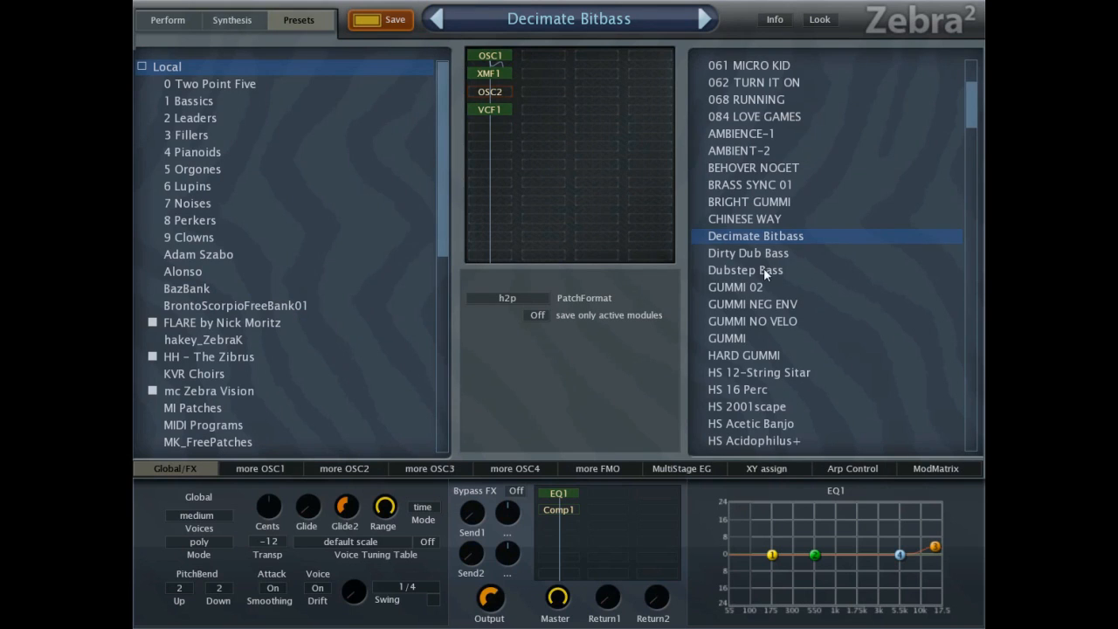
click(766, 274)
click(245, 24)
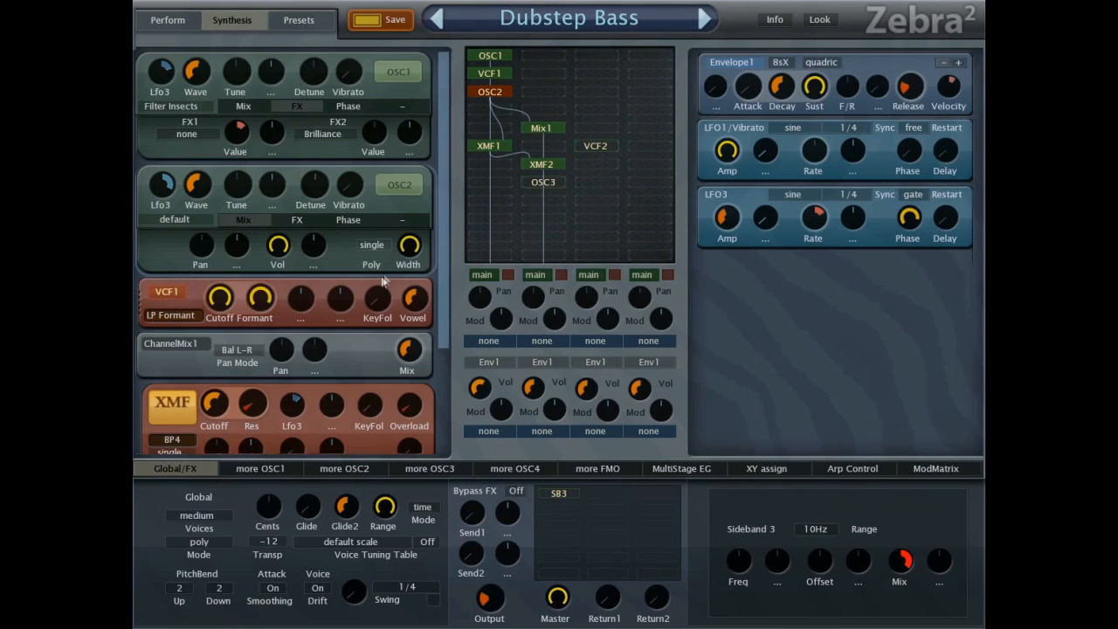
click(491, 604)
drag(491, 605, 491, 599)
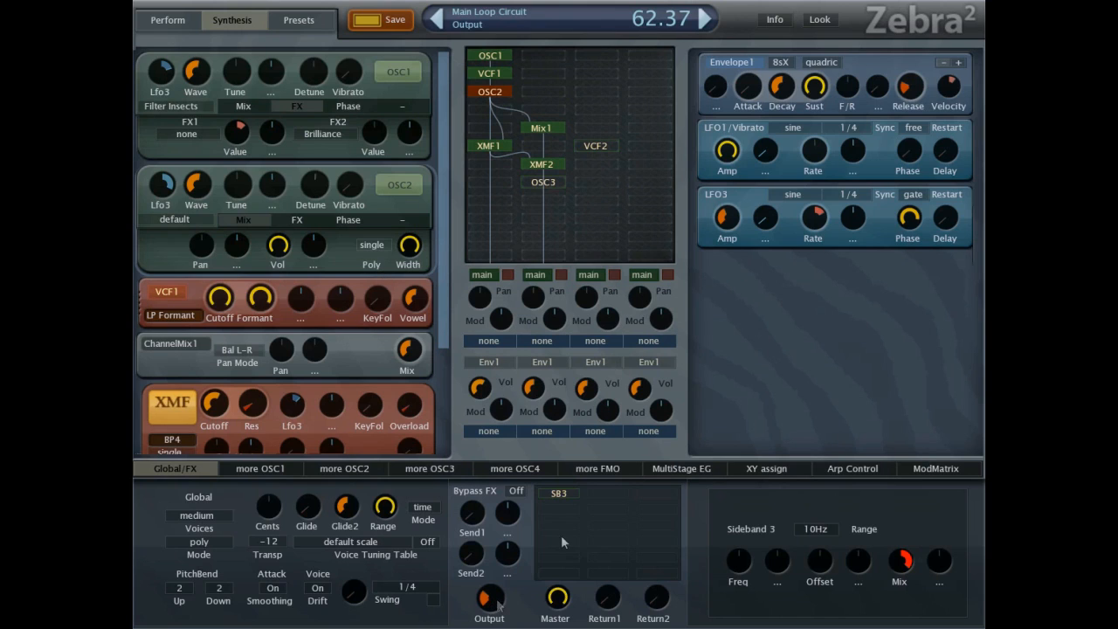
drag(820, 219, 807, 255)
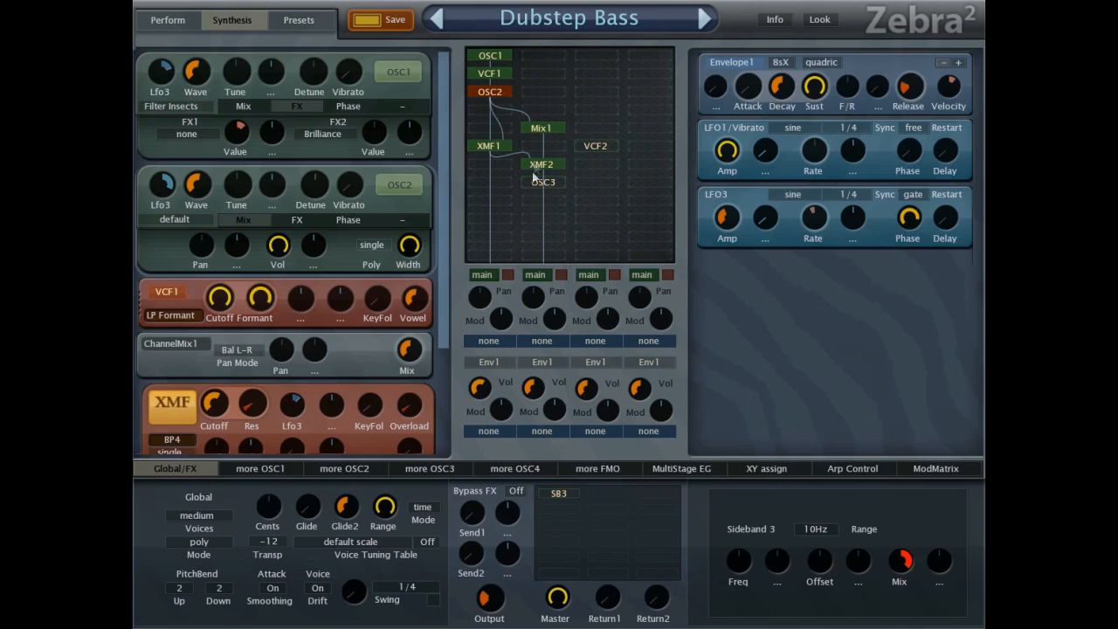
Isolate the first channel by muting the second and bypassing XMF1 and OSC2, and show the modulation matrix.
click(561, 276)
double_click(495, 146)
double_click(495, 95)
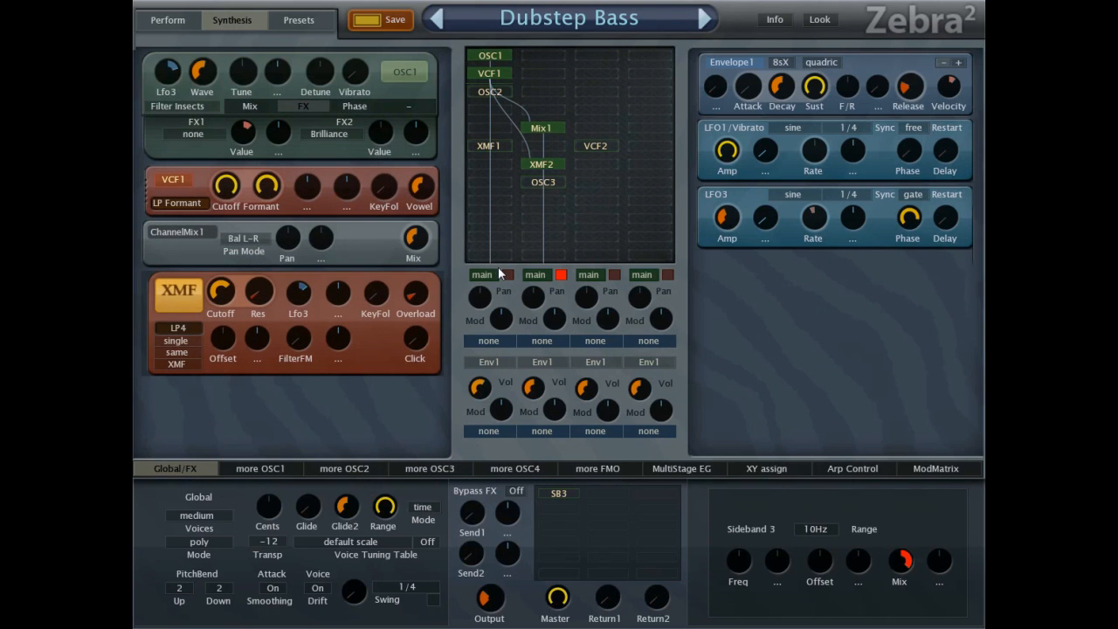
click(925, 467)
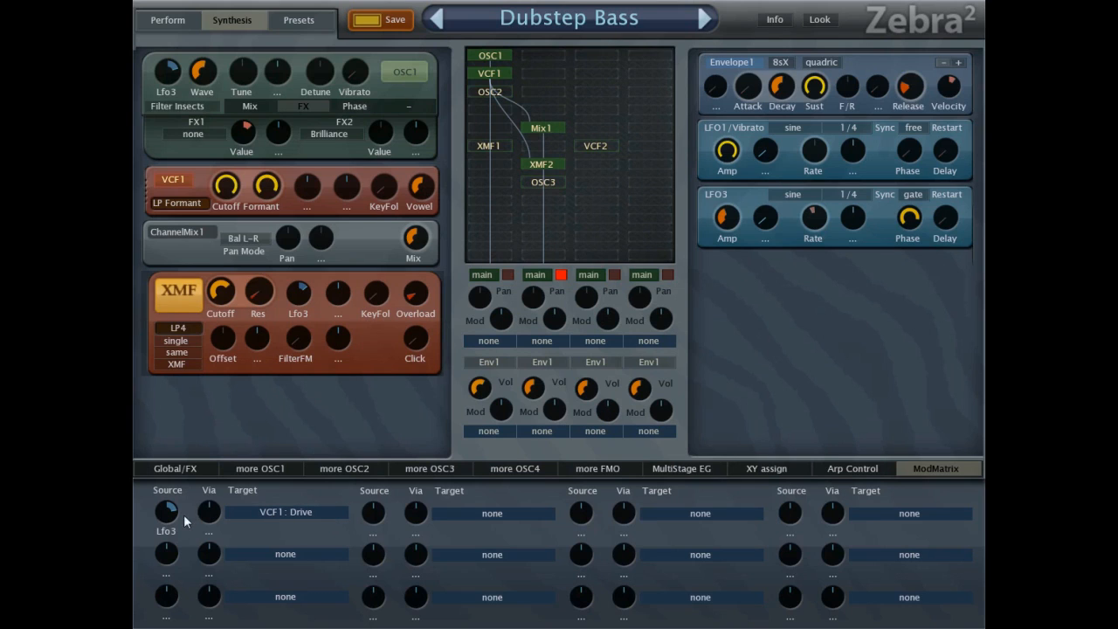
Reactivate XMF1 and OSC2 and unmute the second channel.
click(488, 145)
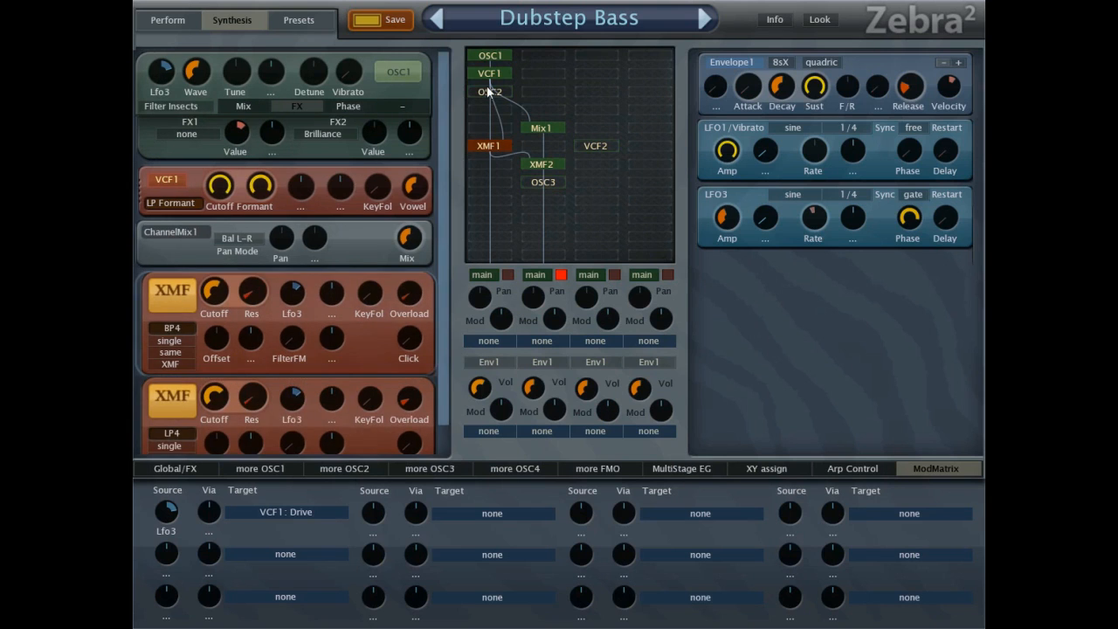
click(488, 93)
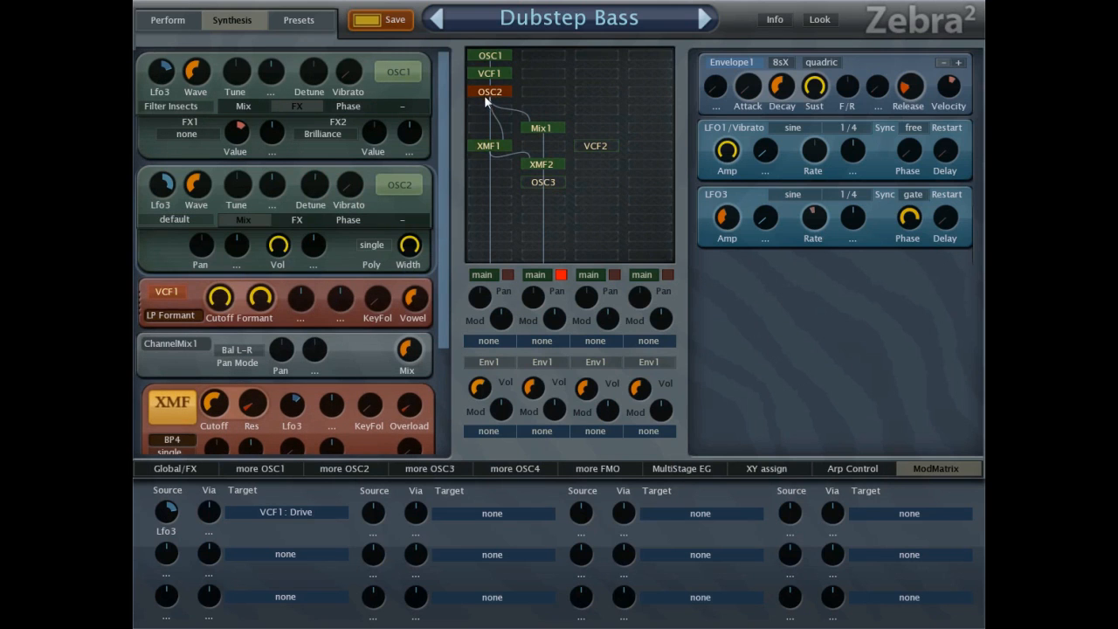
click(560, 275)
Load the Z5 Ultra Dirt preset and examine its synthesis modules and global effects.
click(318, 29)
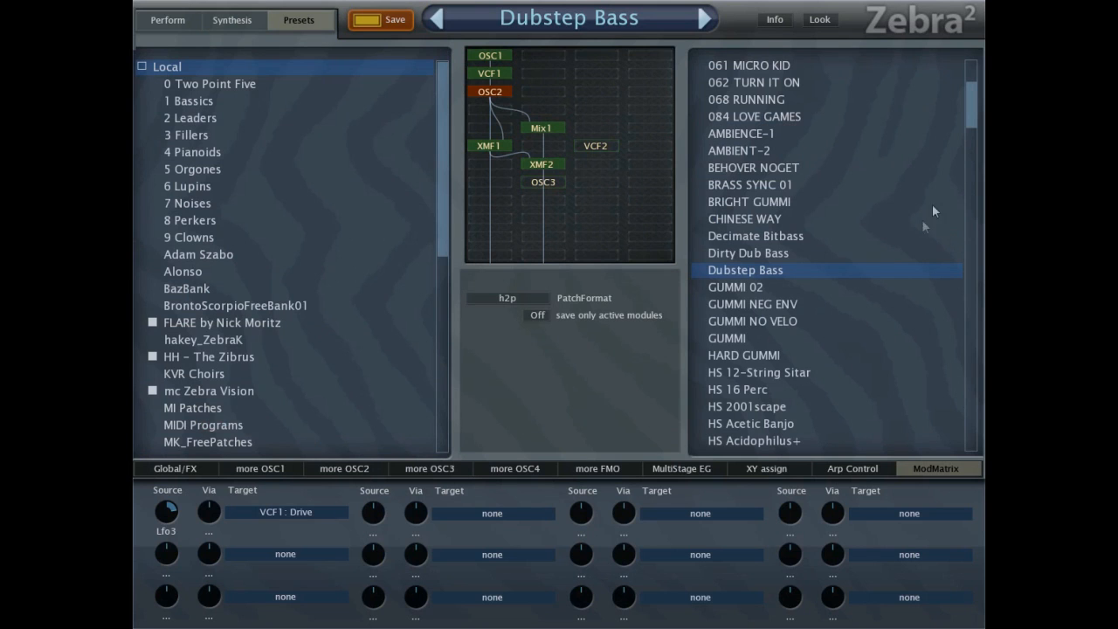
drag(964, 113, 965, 449)
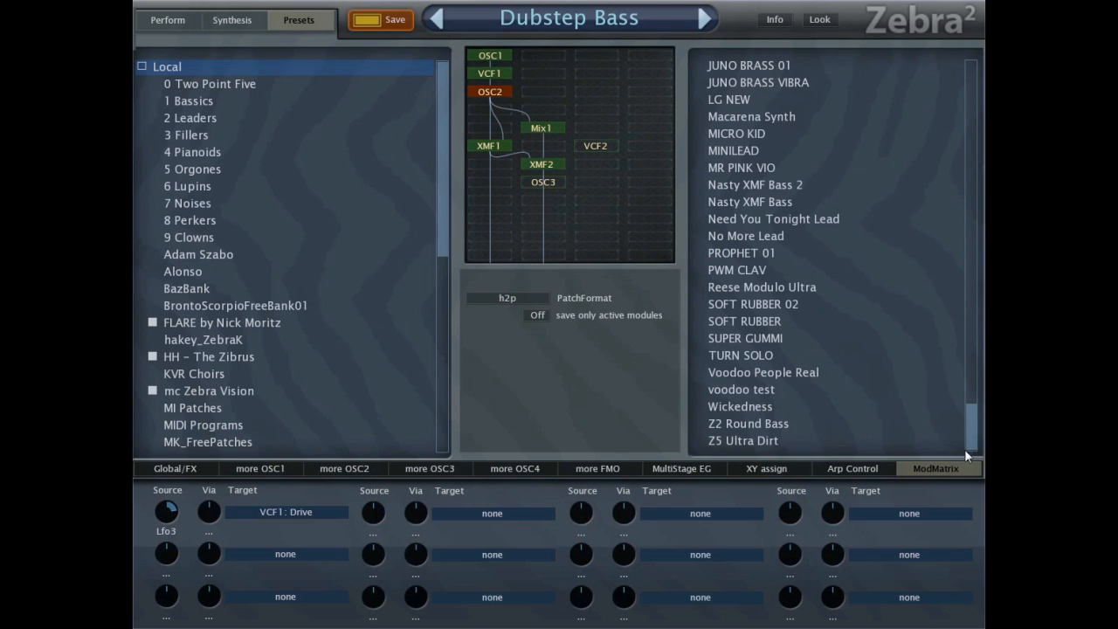
click(774, 443)
click(236, 20)
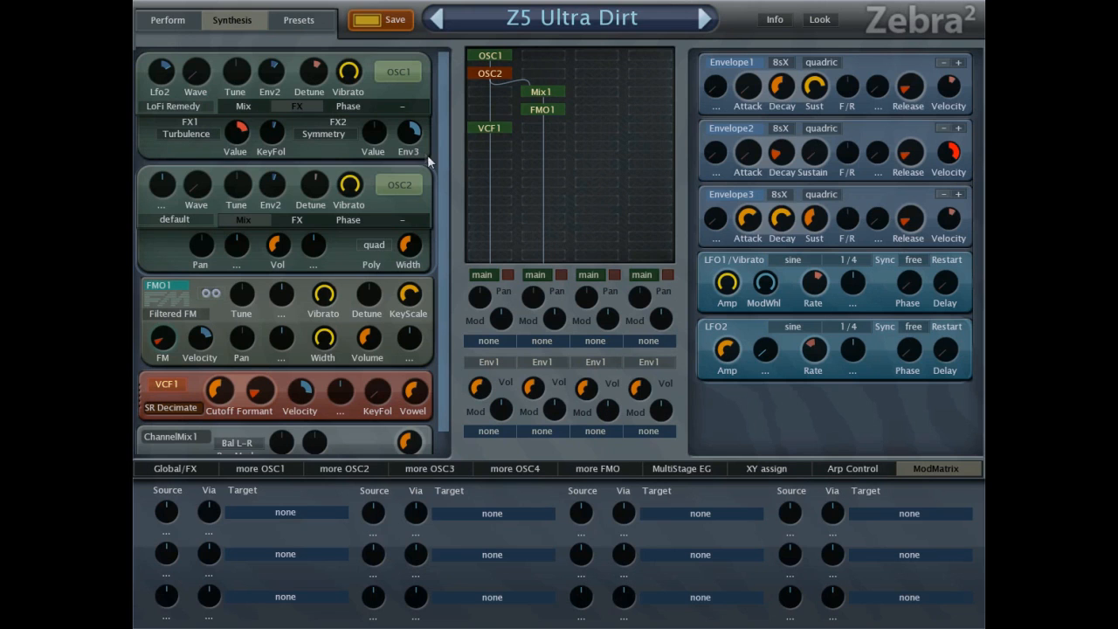
scroll(445, 176, down, 1)
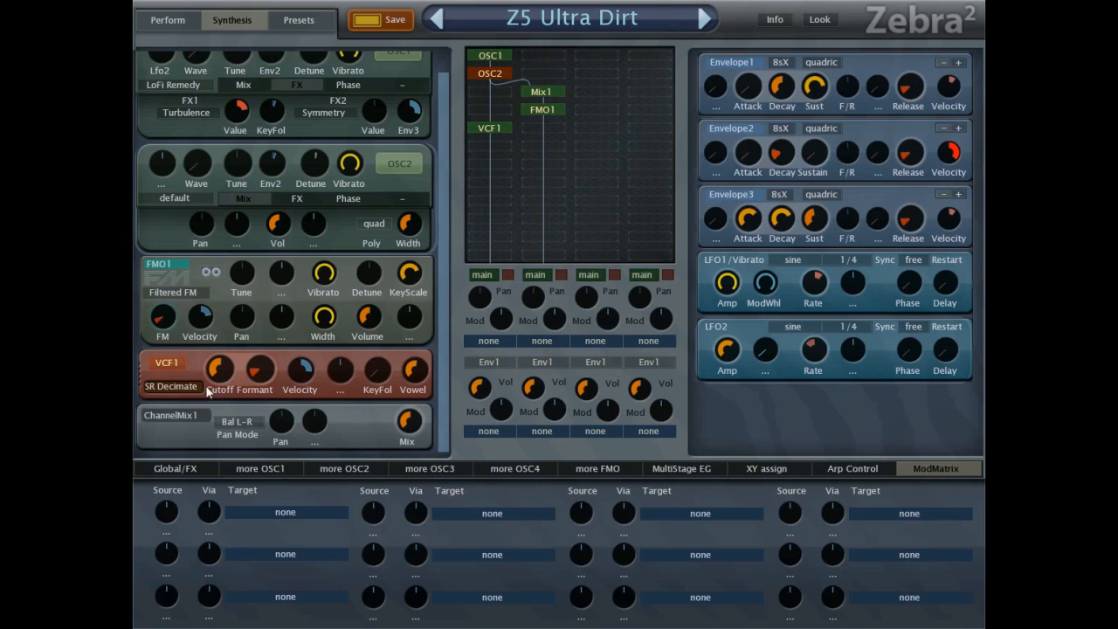
click(202, 467)
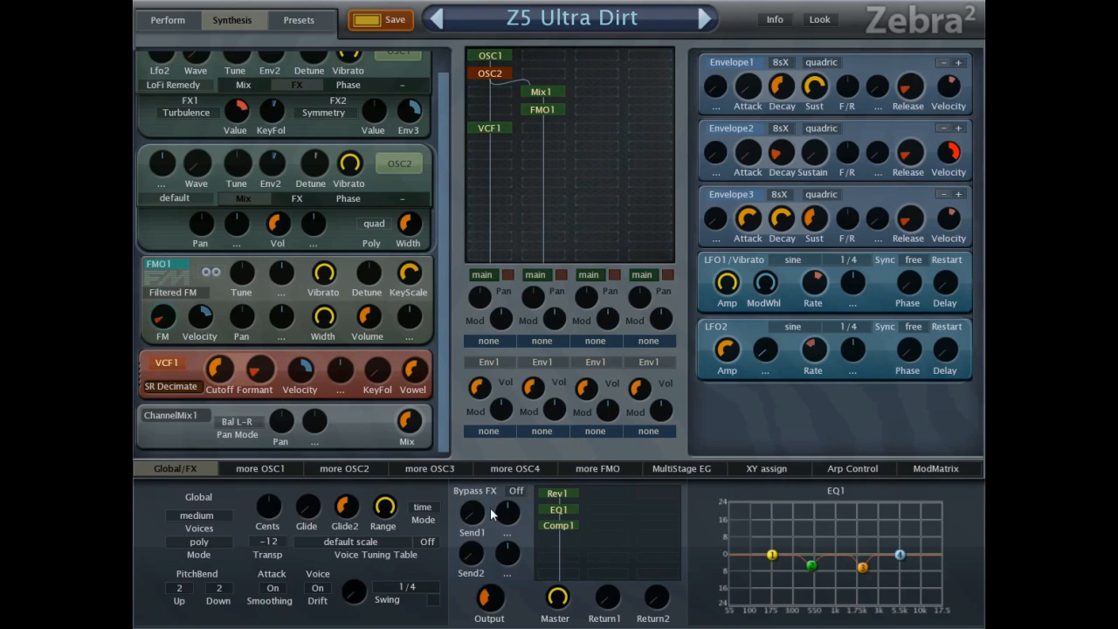
Load the Nasty XMF Bass preset and examine its module rack and oscillator 1's waveform.
click(306, 20)
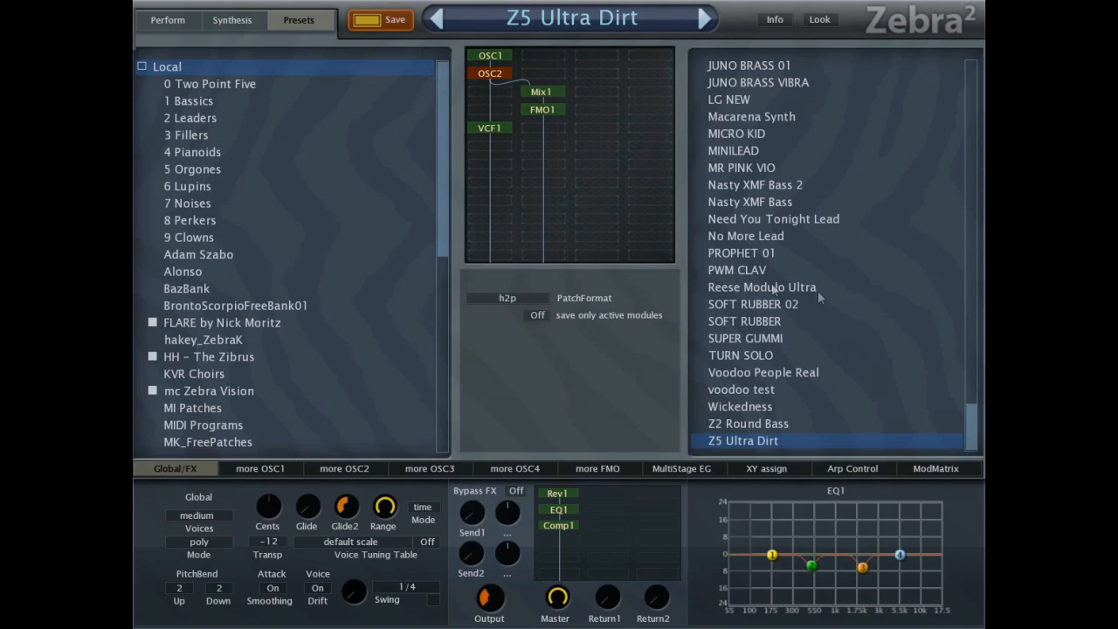
click(796, 202)
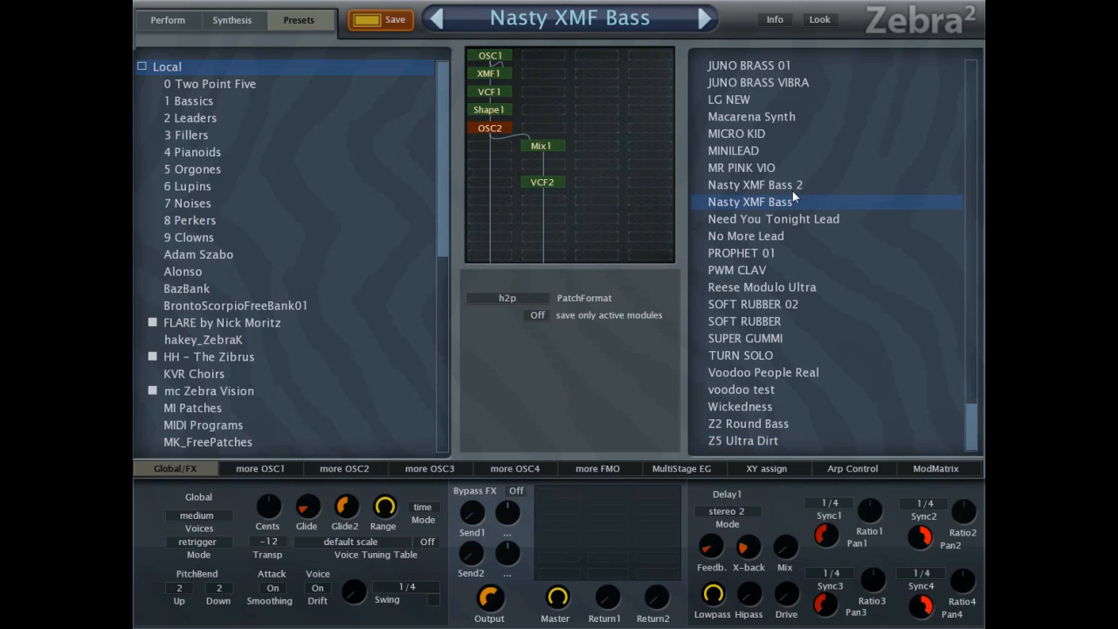
click(232, 20)
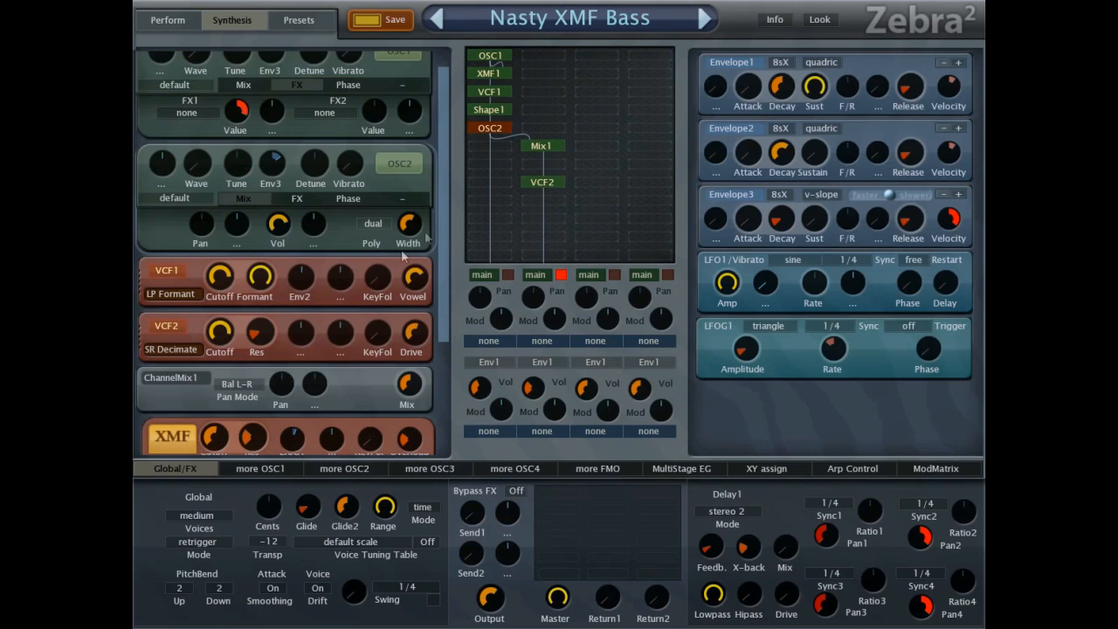
drag(444, 223, 444, 342)
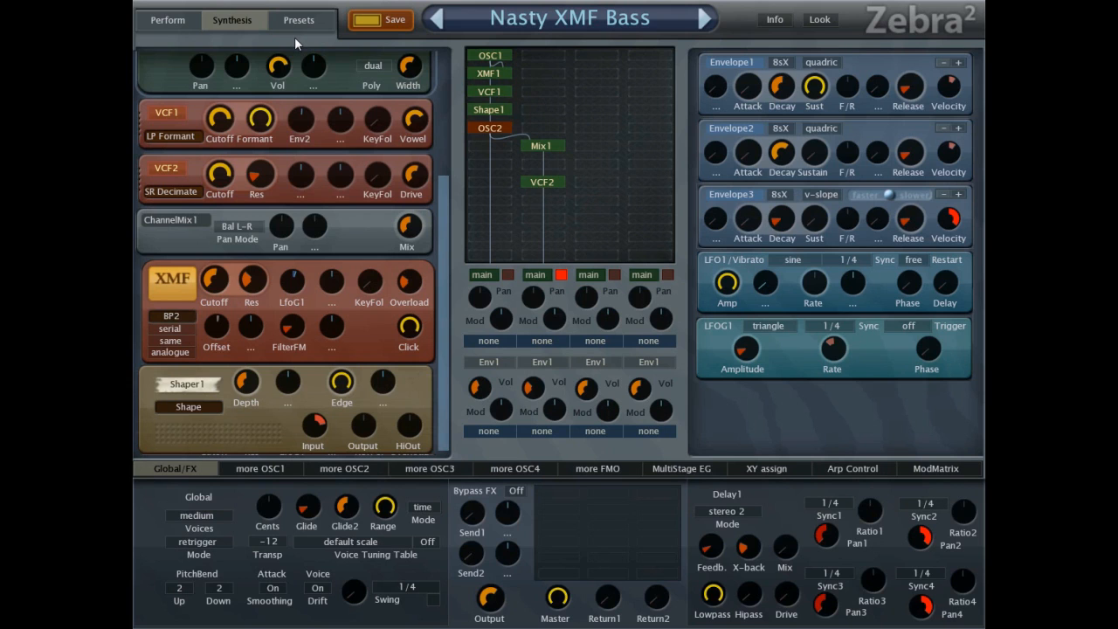
drag(445, 201, 451, 21)
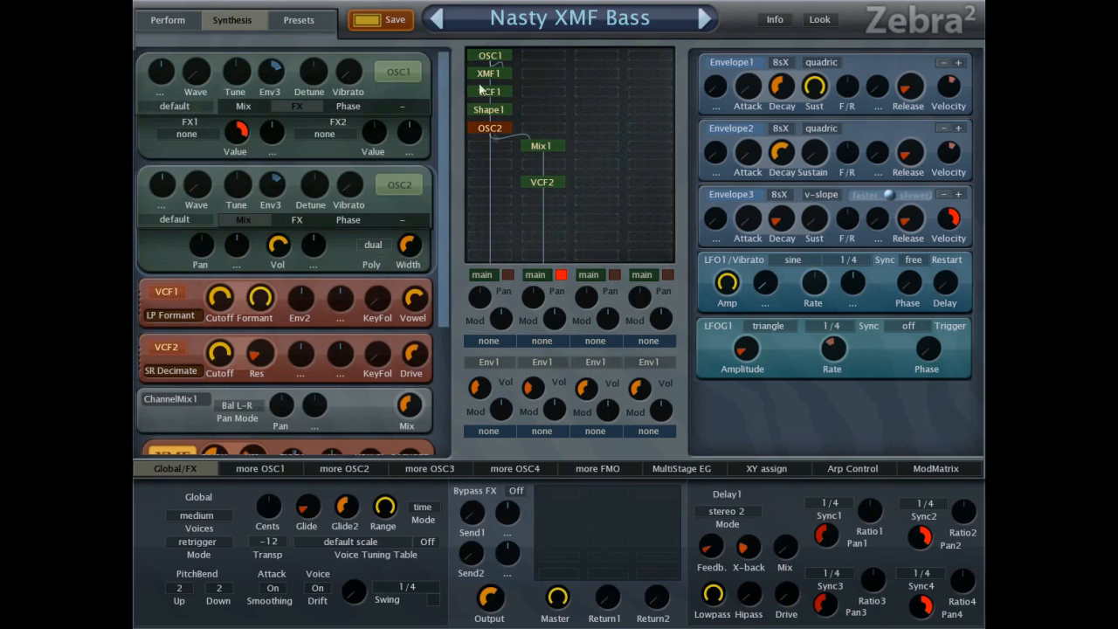
click(286, 470)
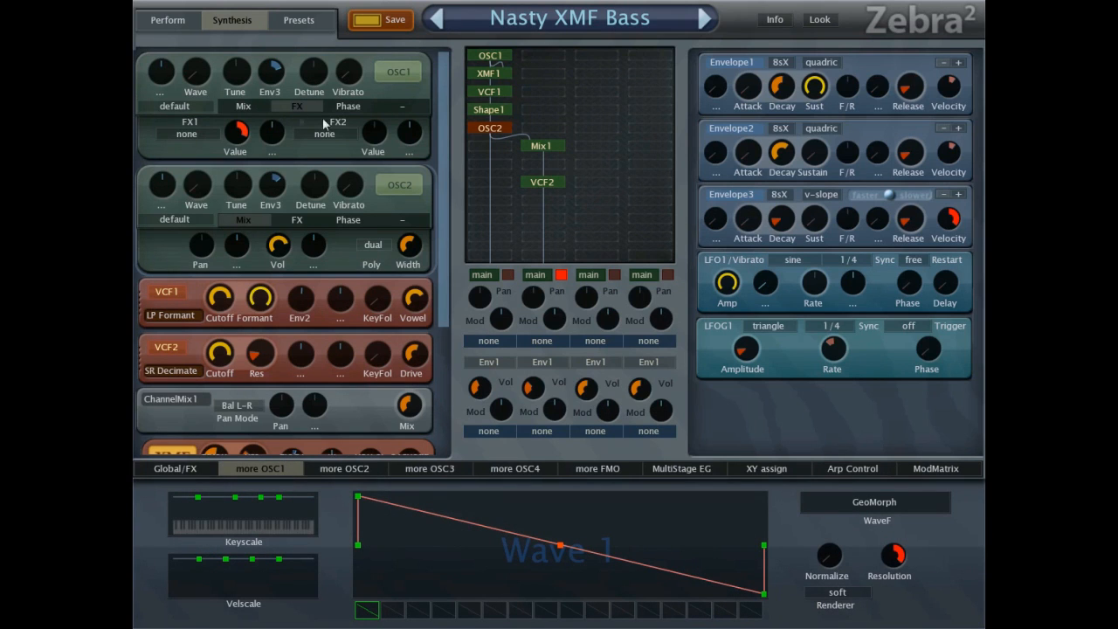
Show OSC2's FX settings and examine the filter, channel mix, XMF and shaper modules of the current patch.
click(308, 220)
drag(445, 153, 441, 292)
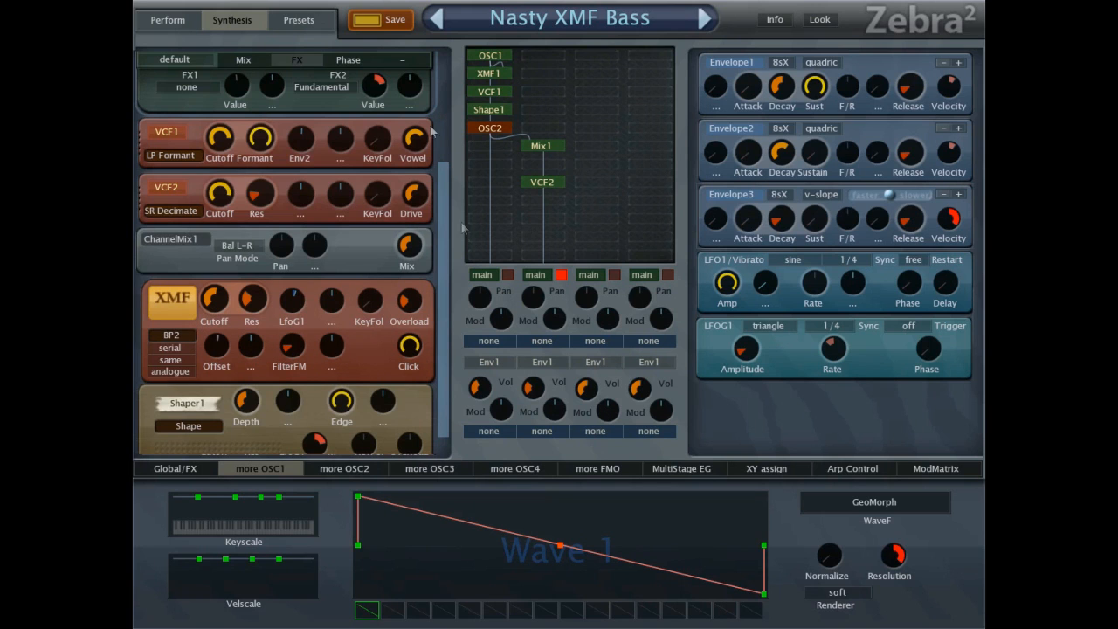
Load the Nasty XMF Bass 2 preset and examine its oscillators, filters, shaper and global effects.
click(302, 21)
click(763, 185)
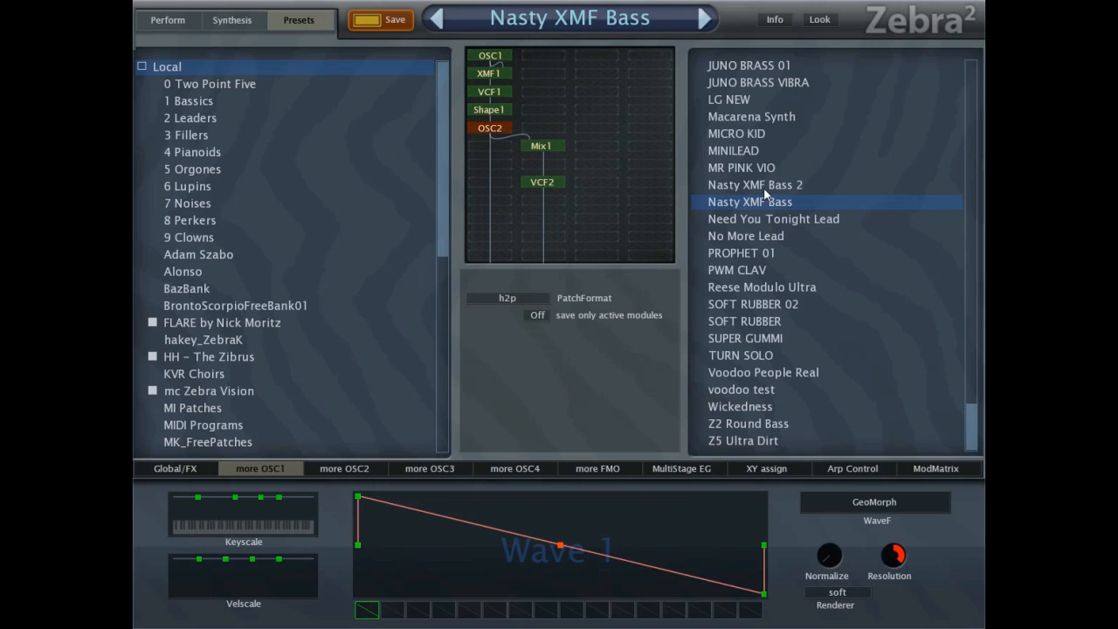
click(248, 24)
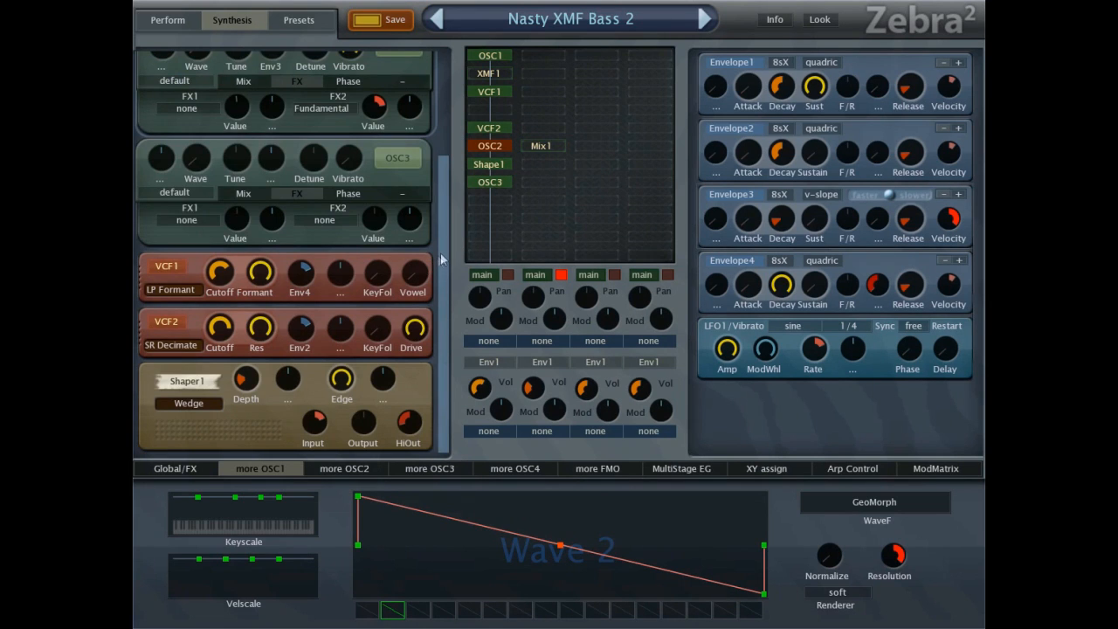
scroll(428, 228, up, 3)
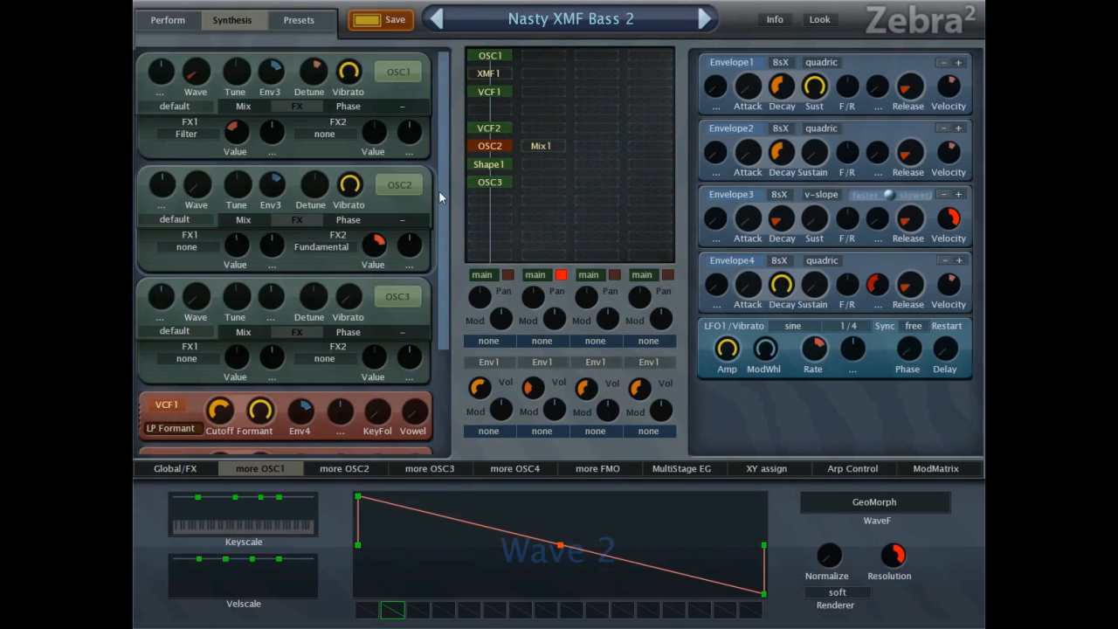
click(190, 470)
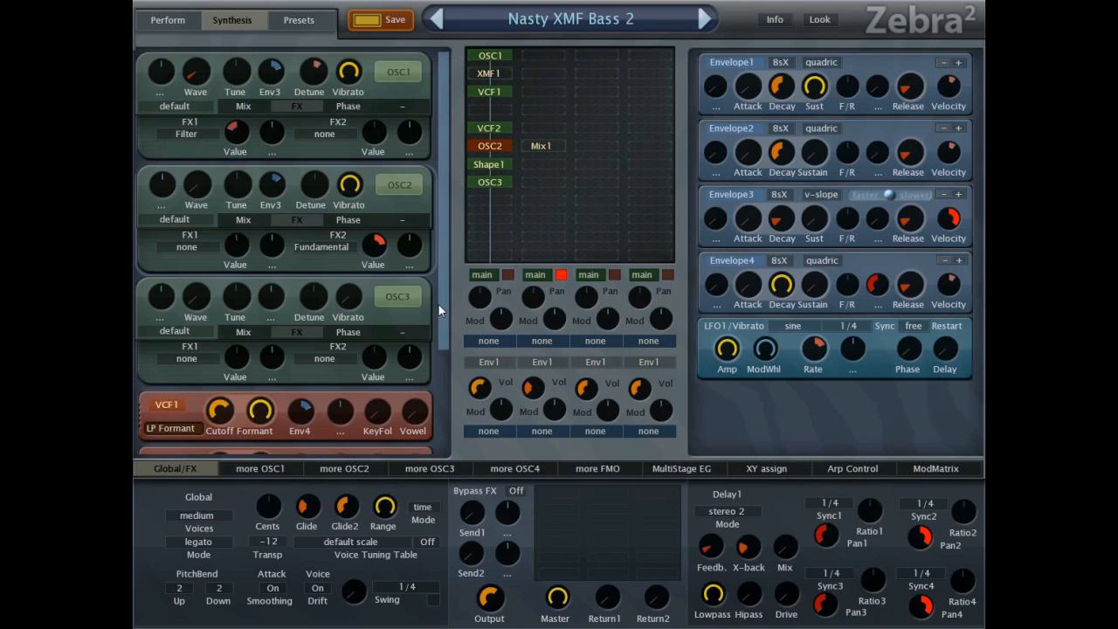
Return to the preset browser.
click(301, 20)
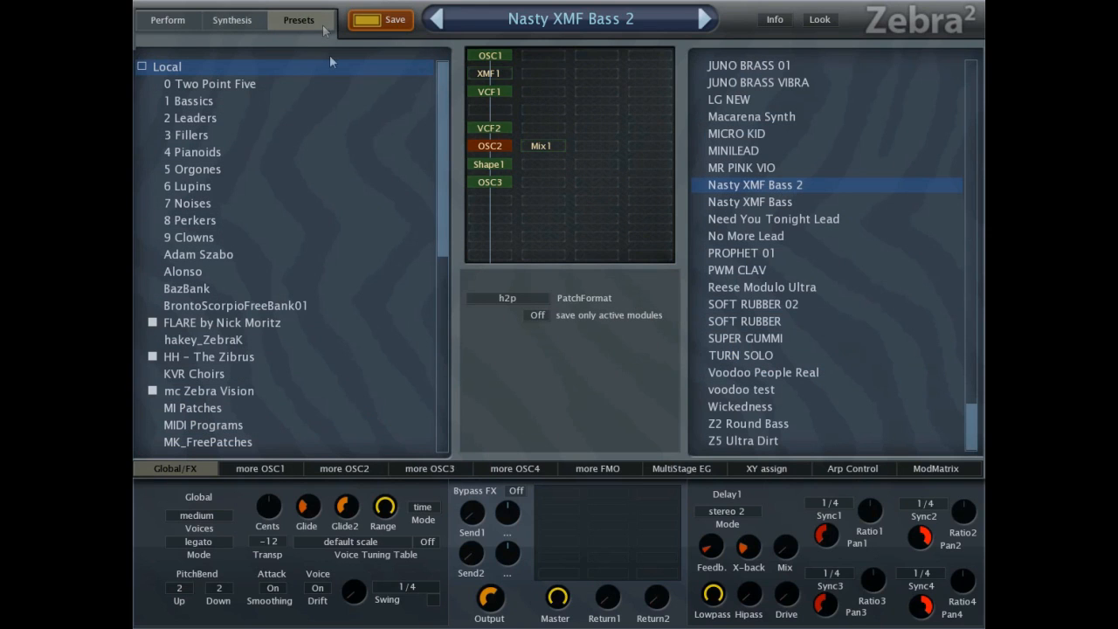